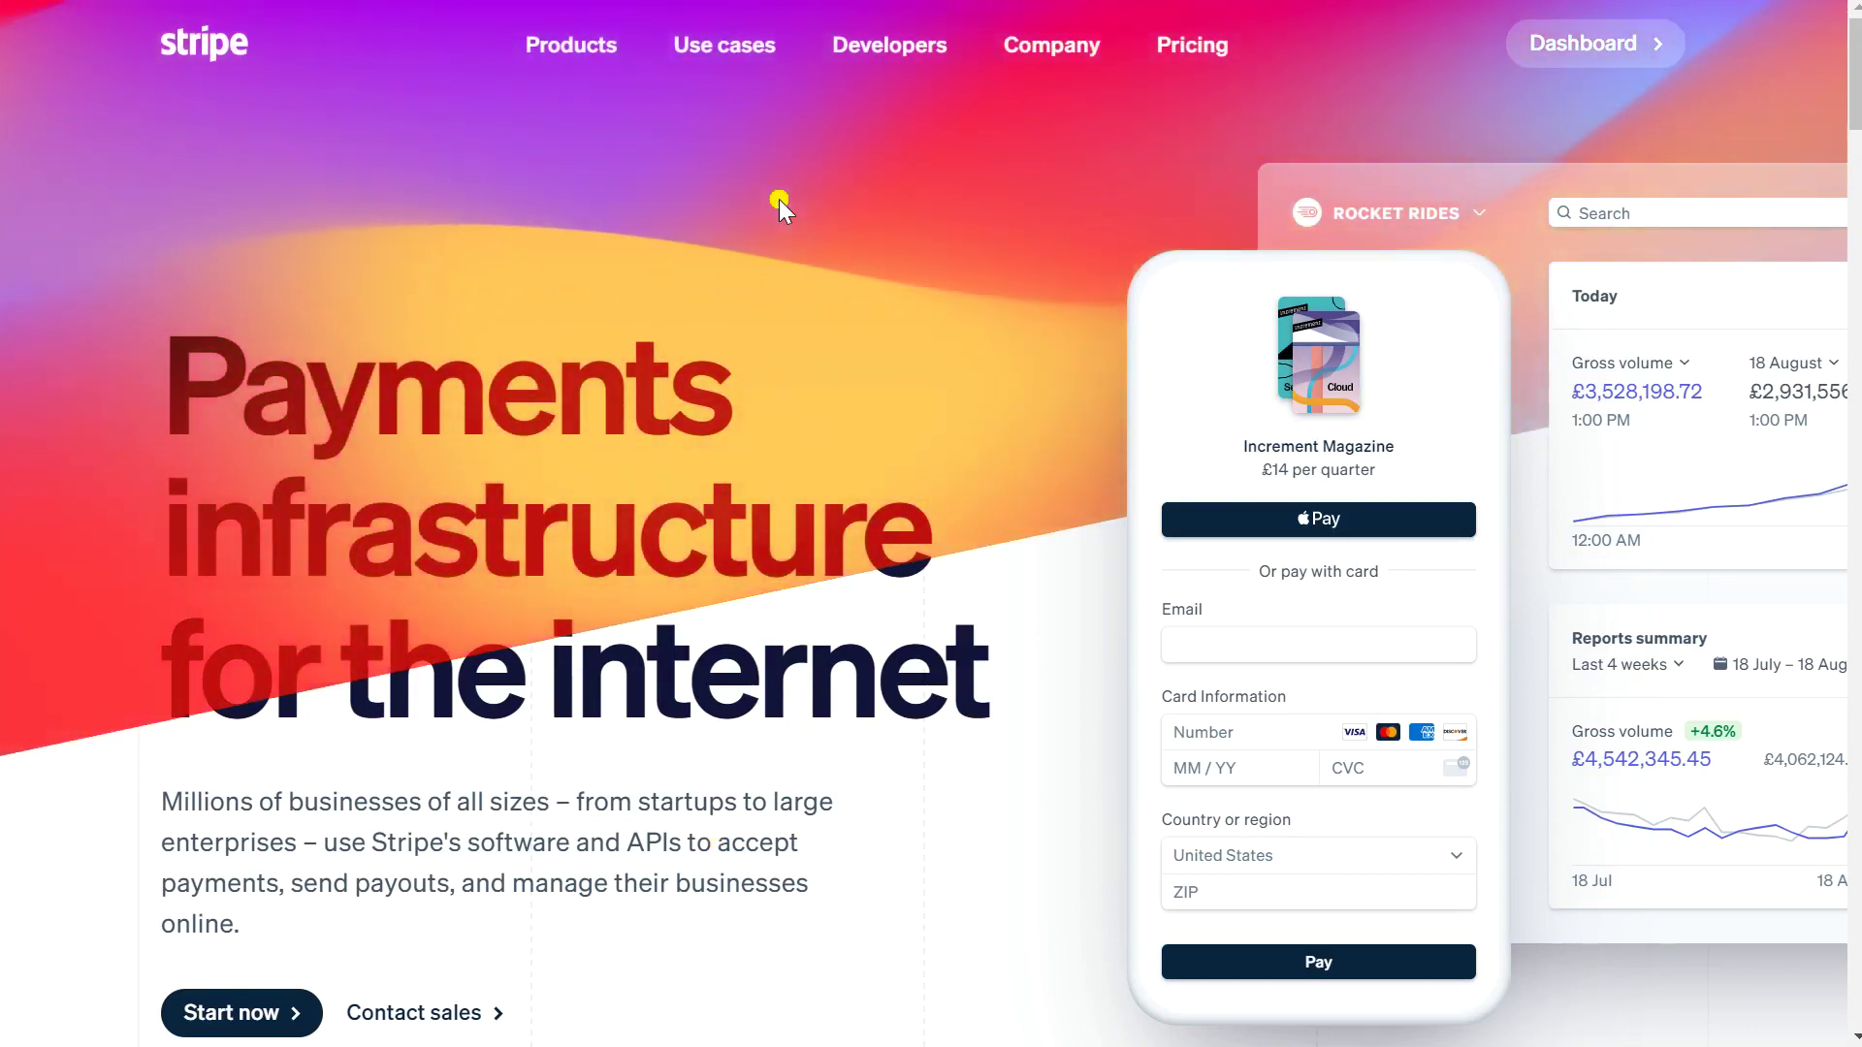
- Switch from the Stripe homepage to MagManager's admin settings page with its Accounts tiles
mouse_move(737, 46)
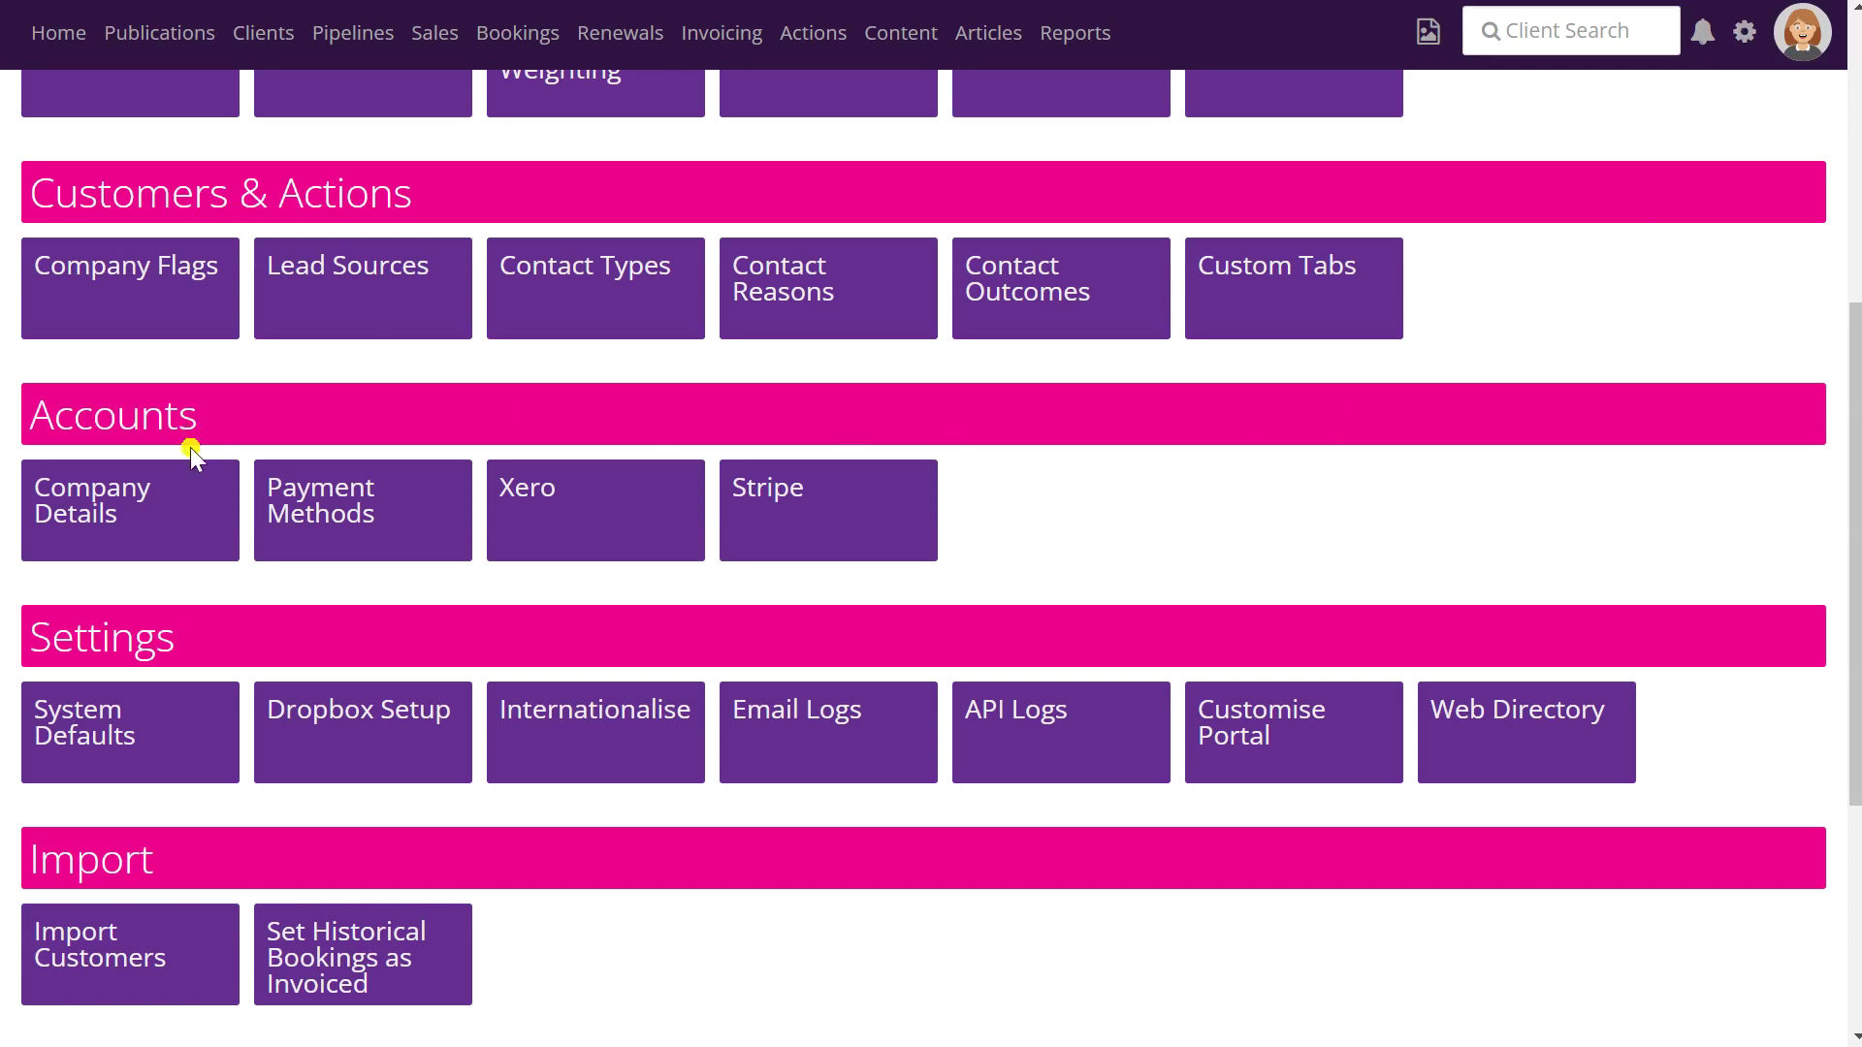
- View the Xero accounts admin page, then return to the admin settings' Accounts section
left_click(580, 517)
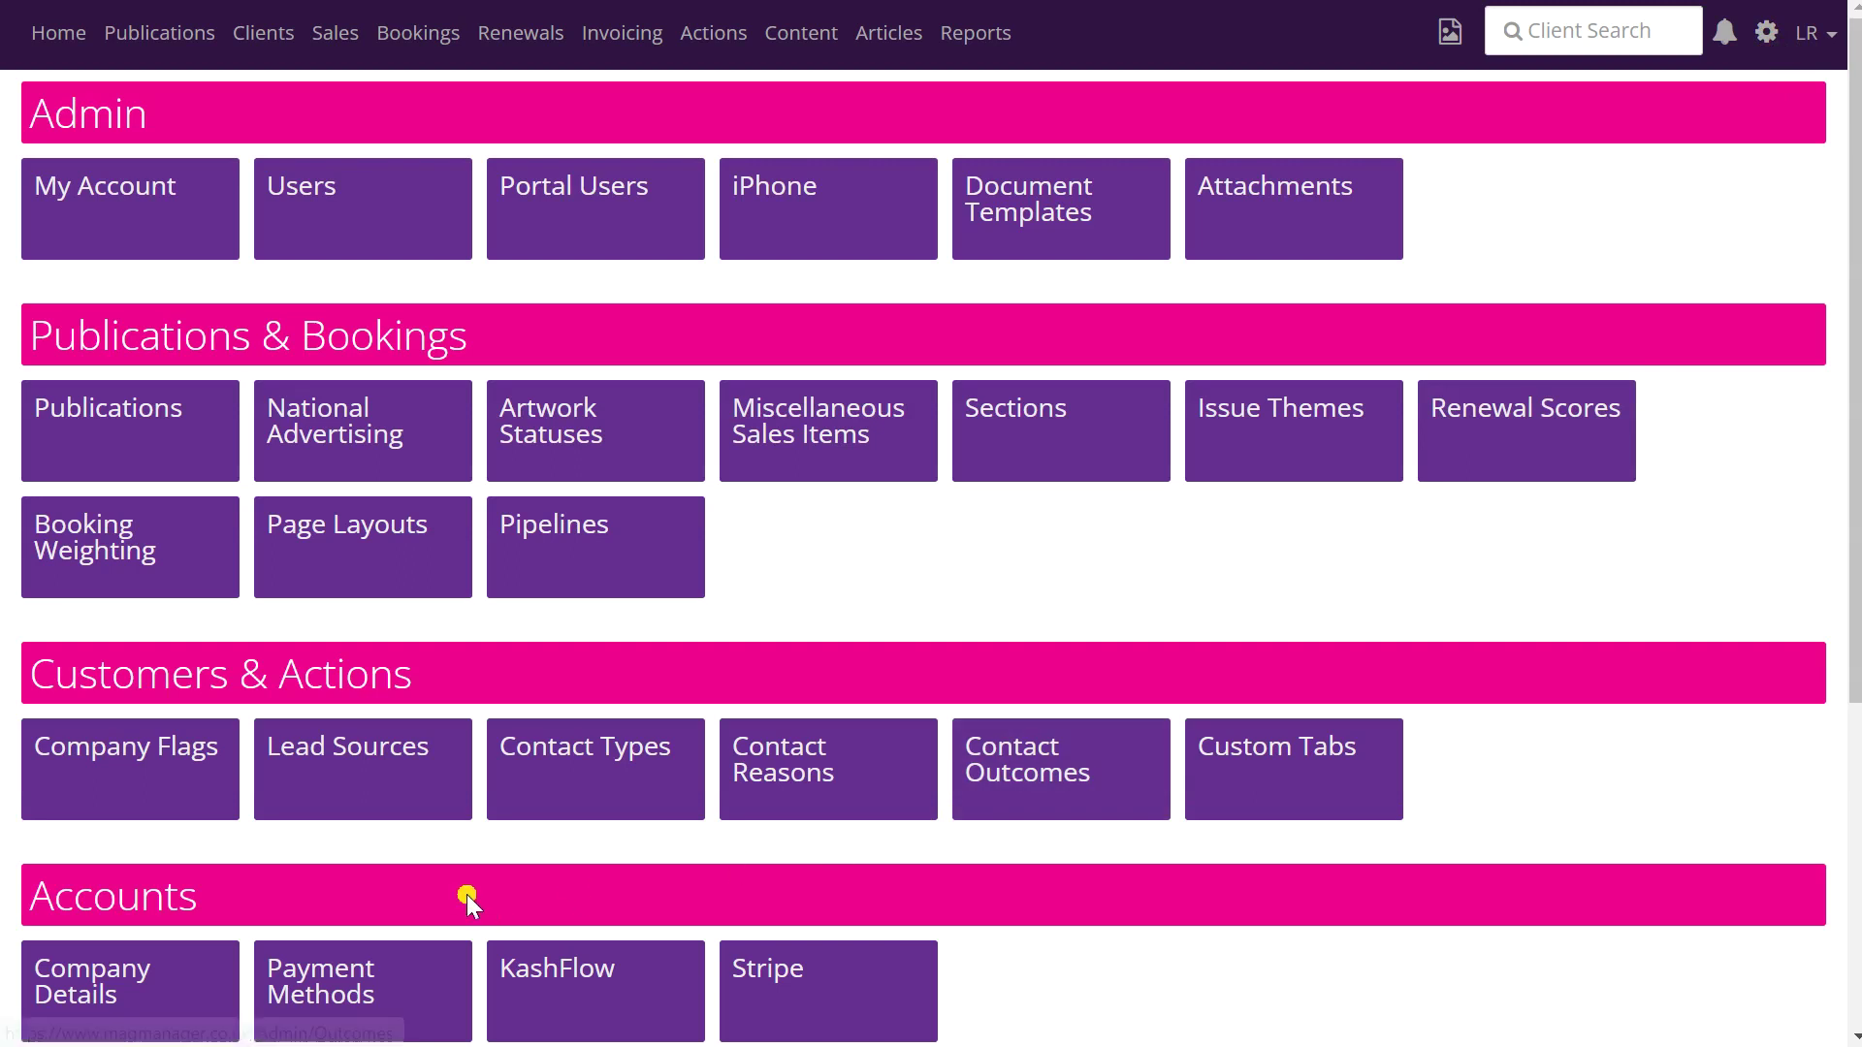
scroll(904, 887, "down", 1)
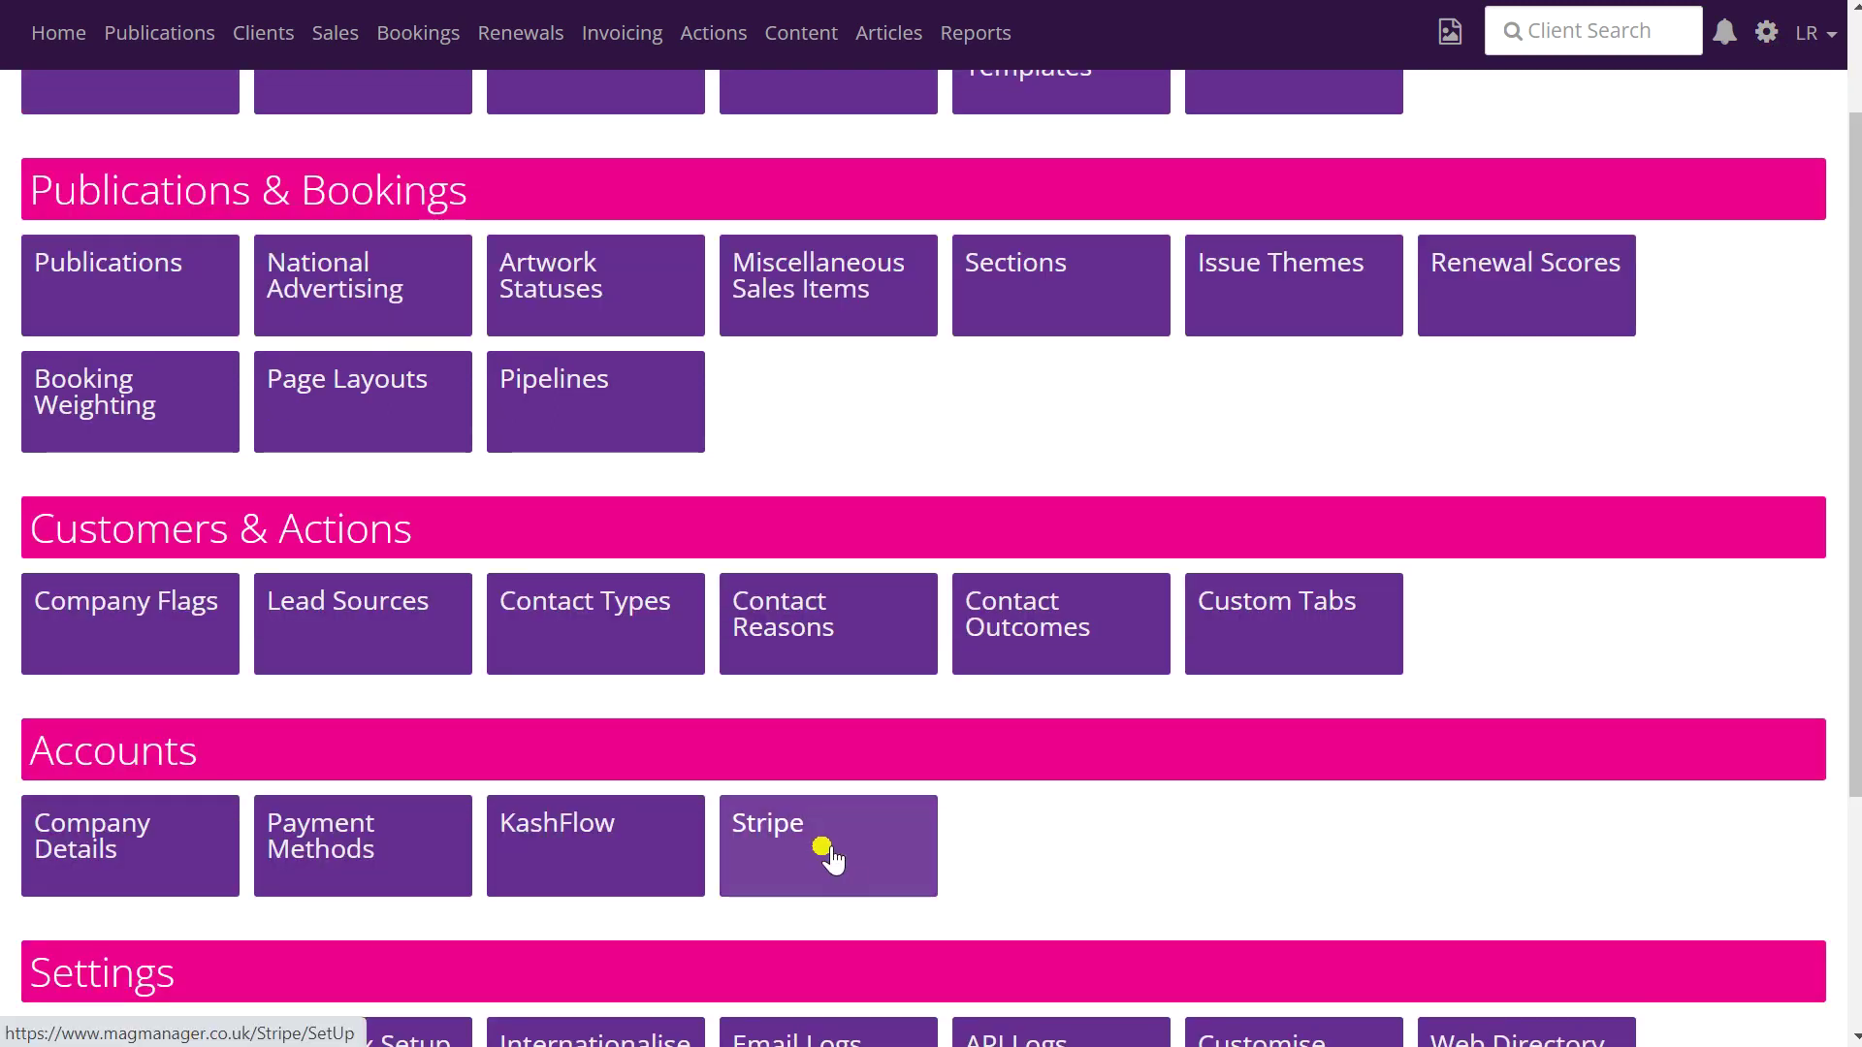
- Set Stripe to use Stripe Payments Received and Credit Card, test the connection, and save
left_click(828, 852)
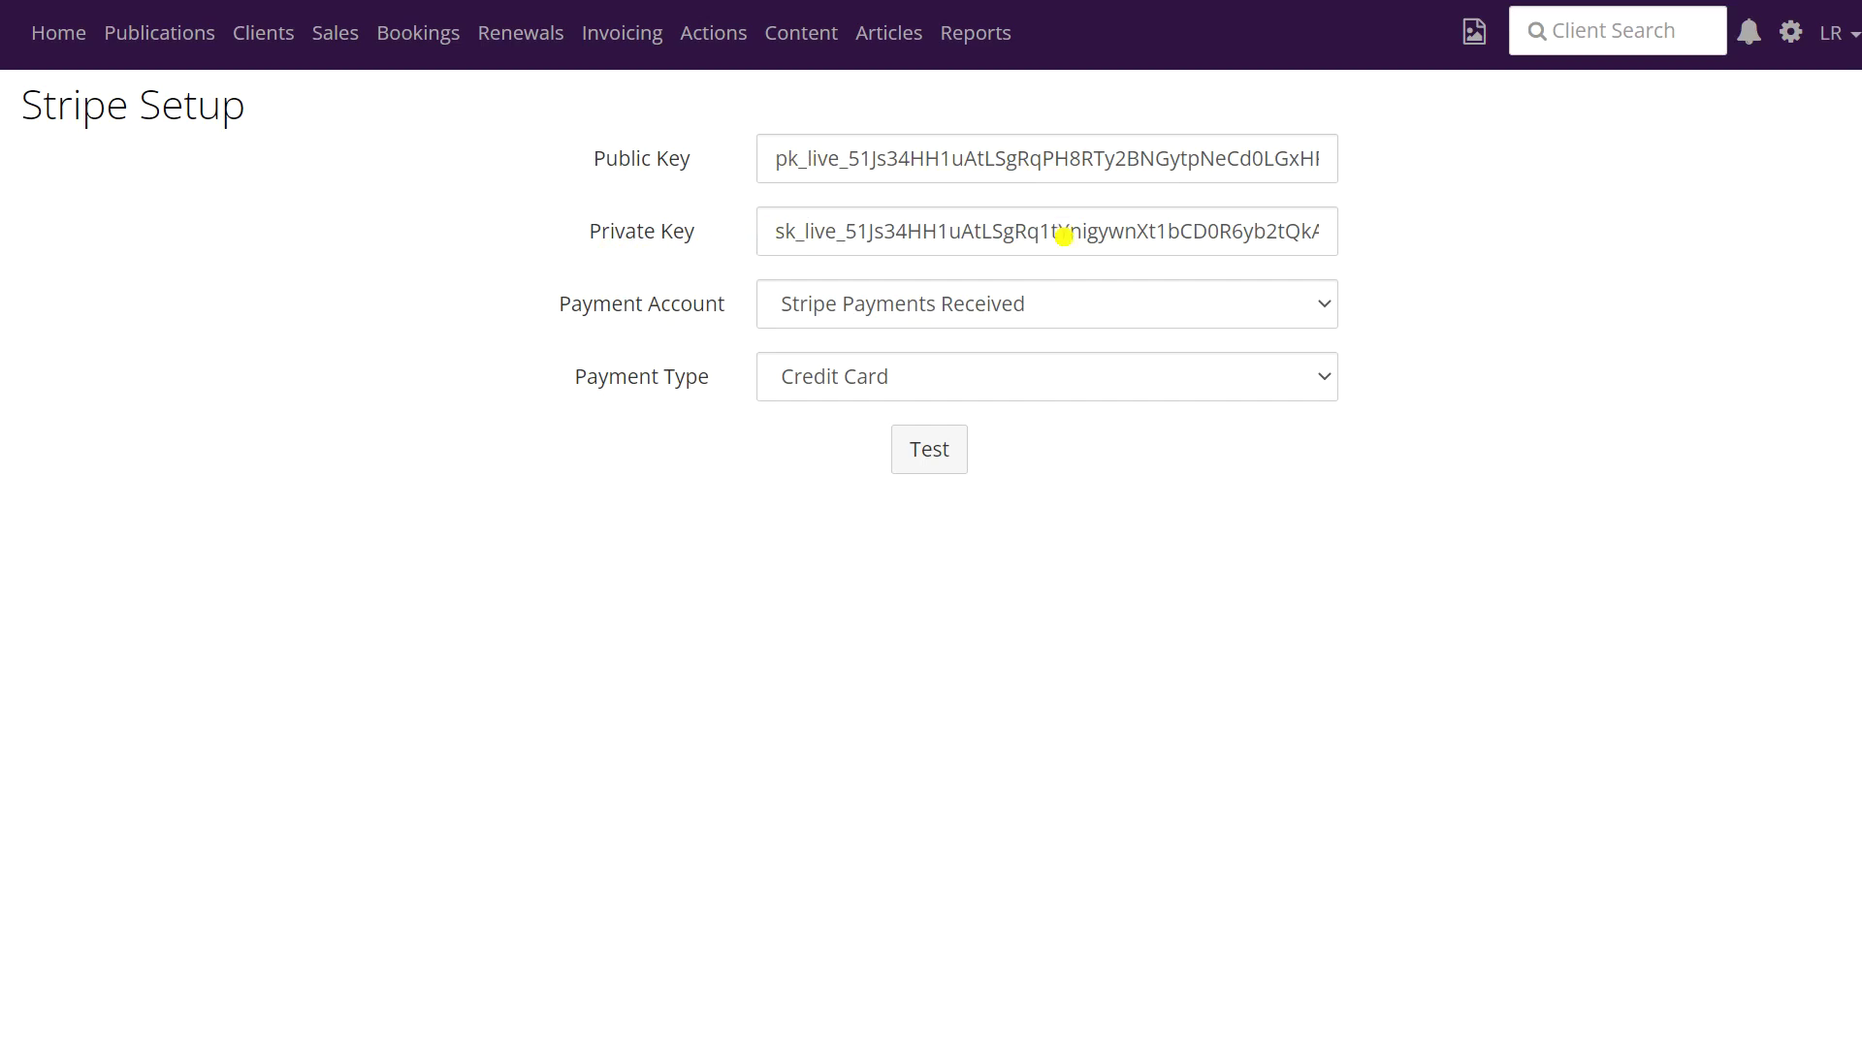
left_click(1320, 308)
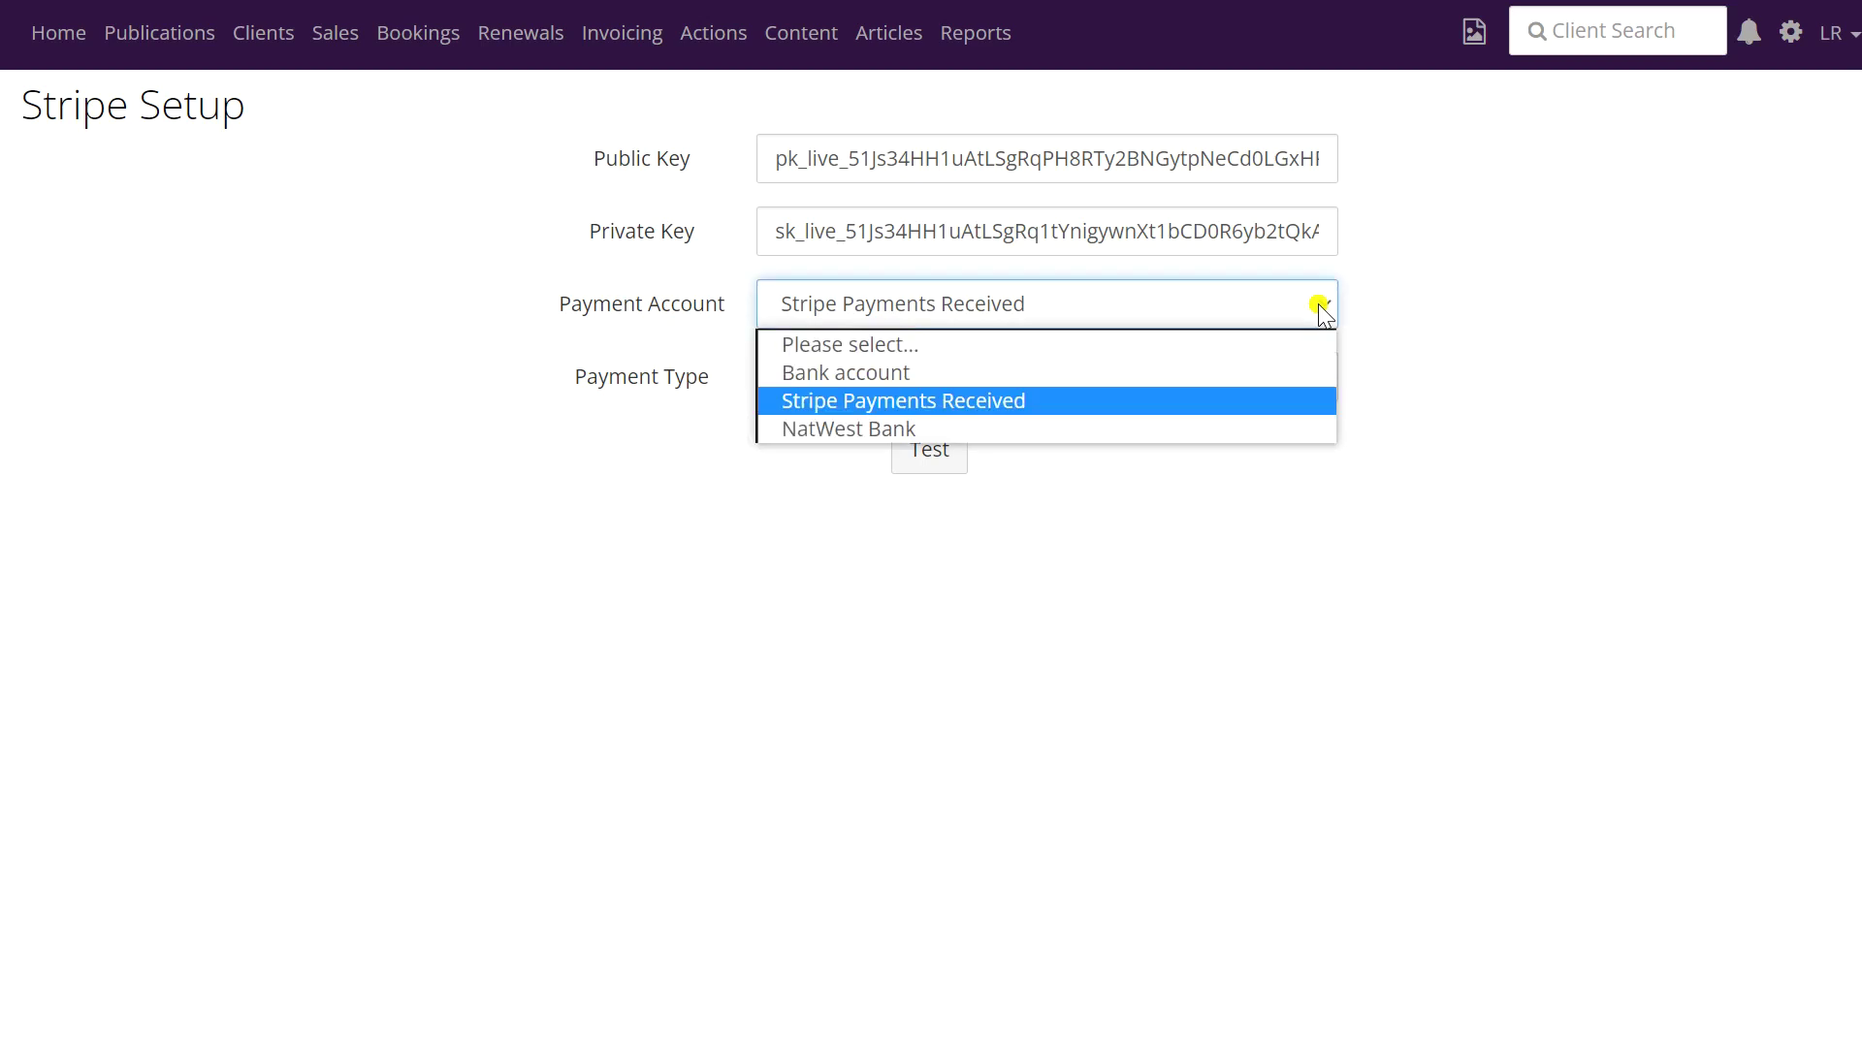
left_click(1320, 308)
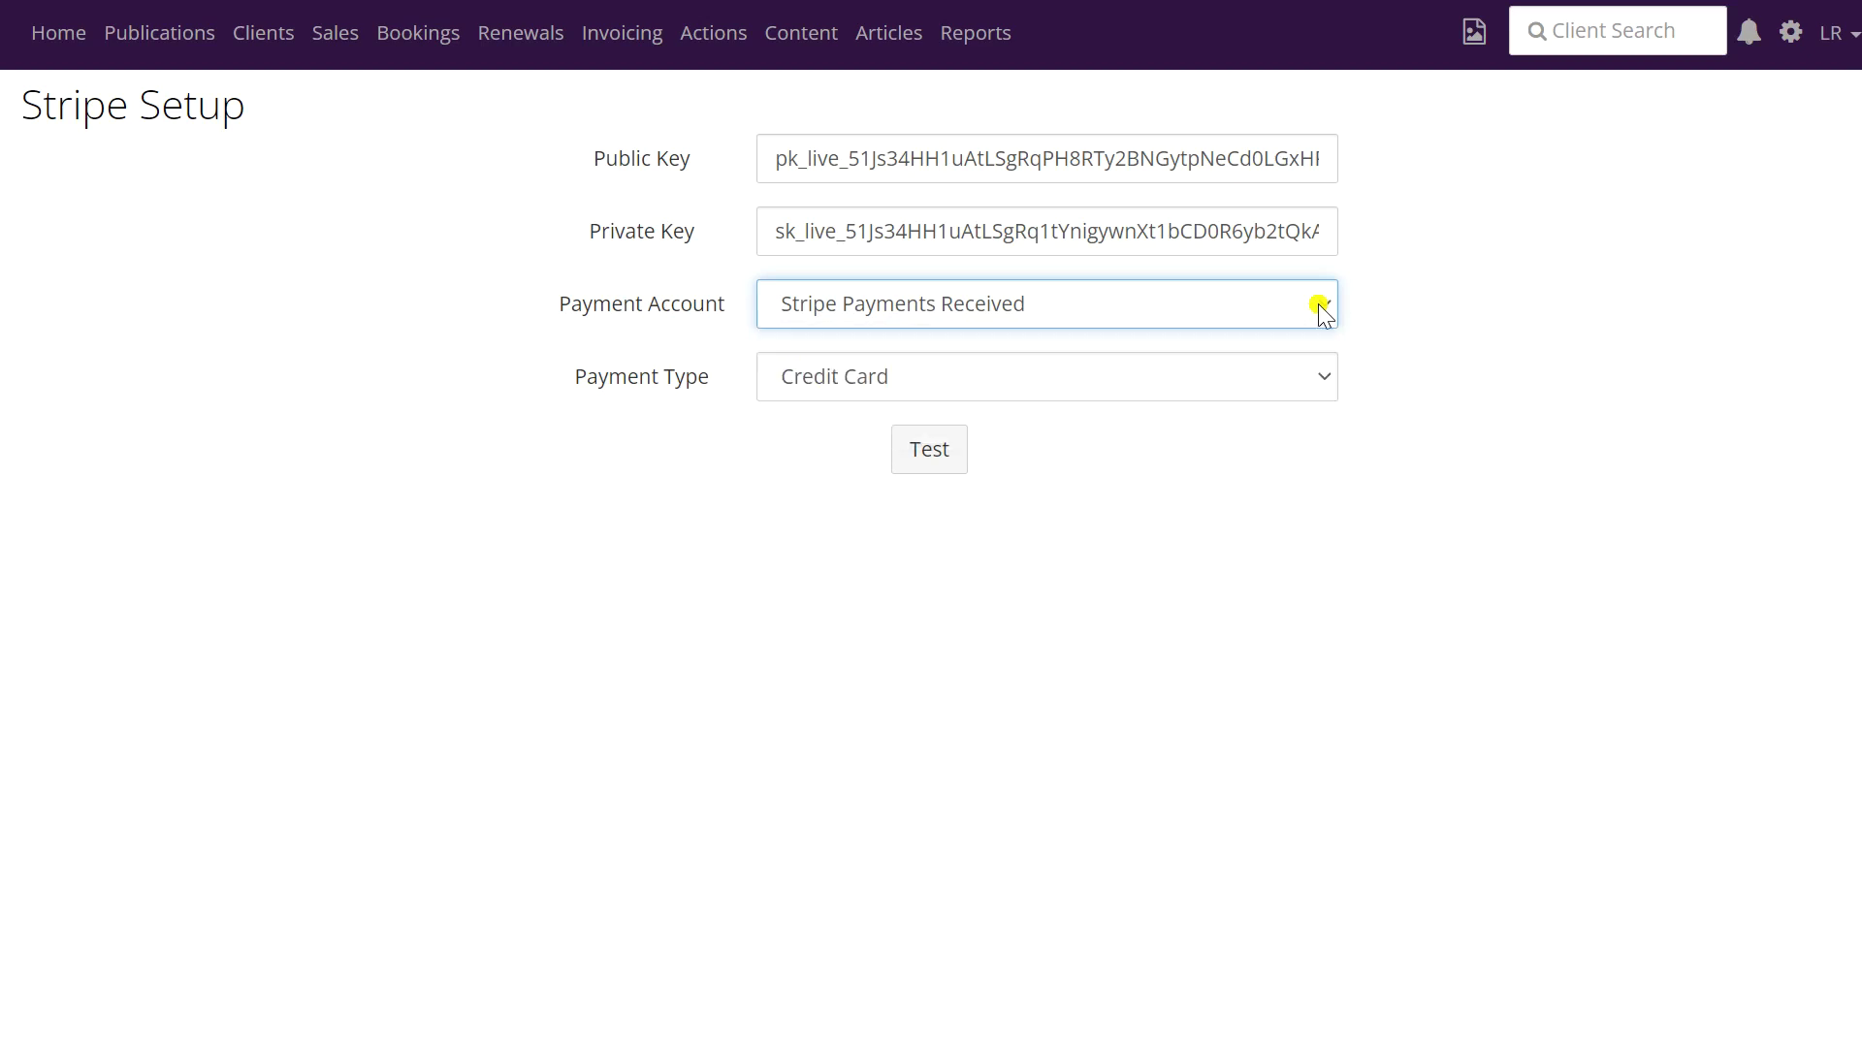
left_click(1324, 379)
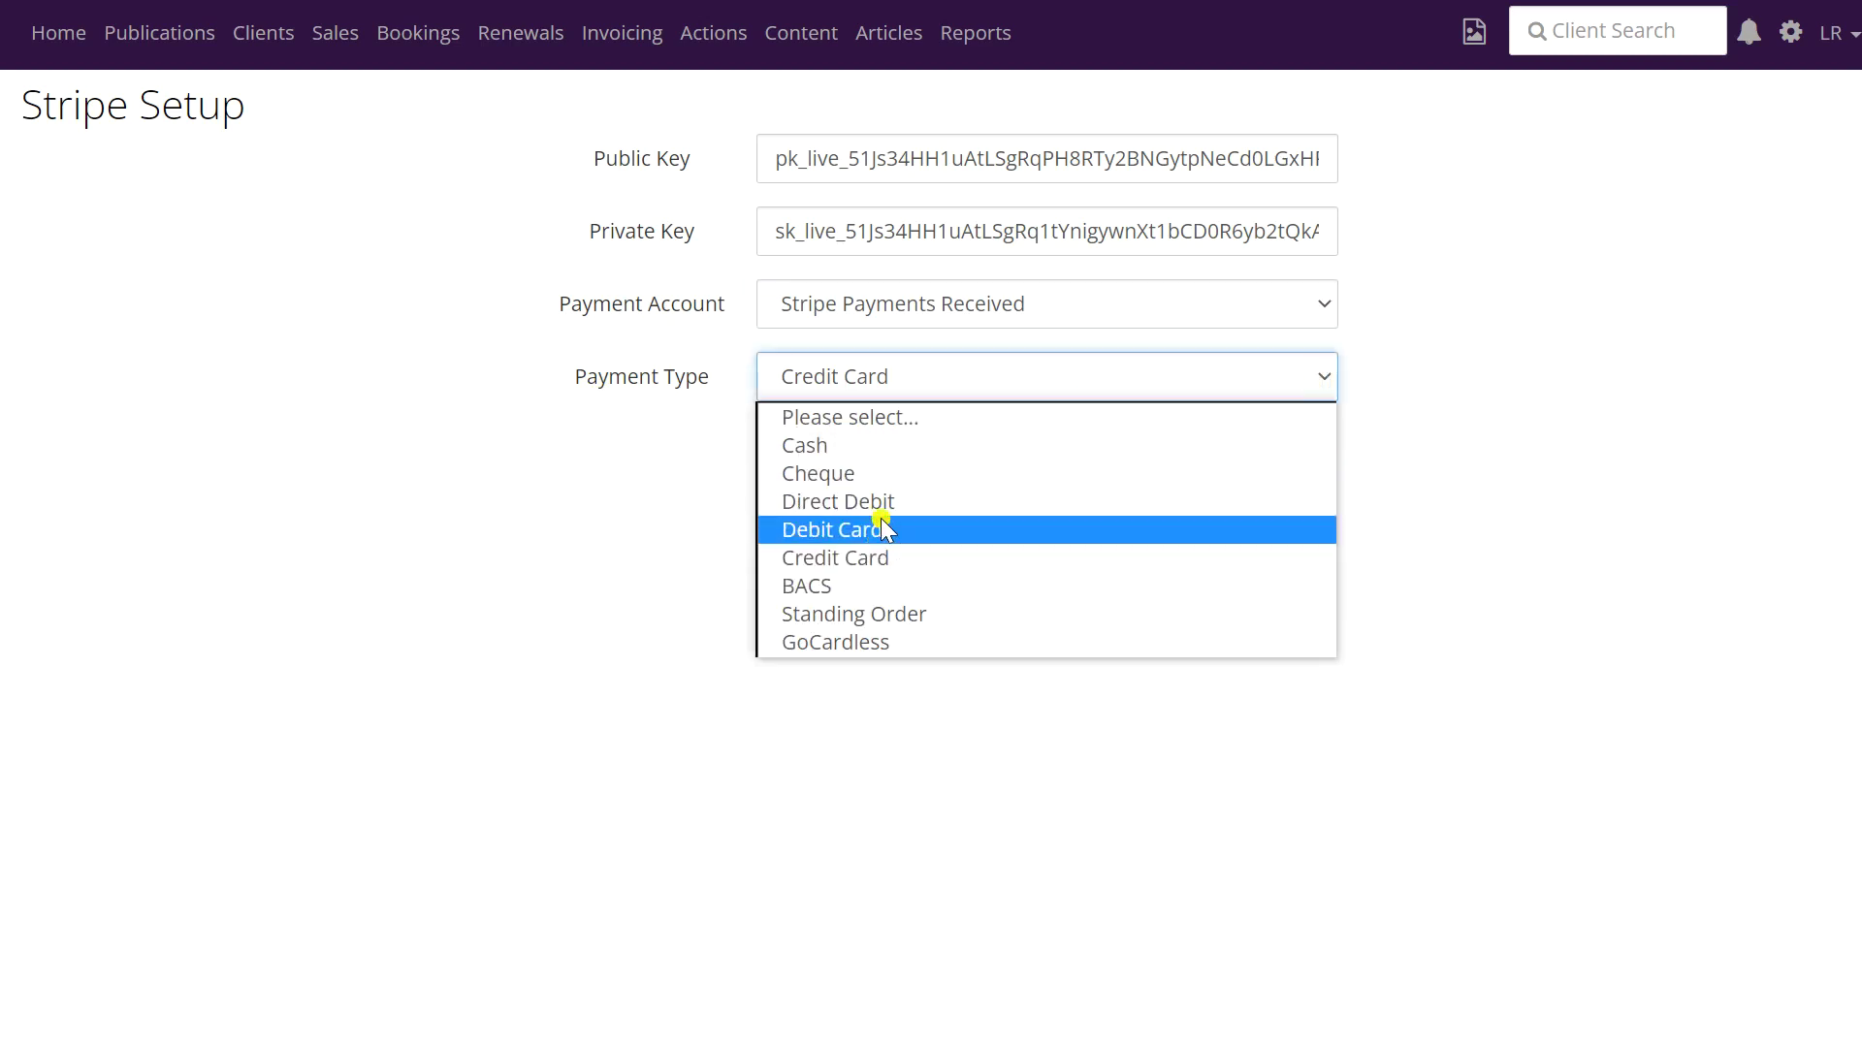
left_click(871, 559)
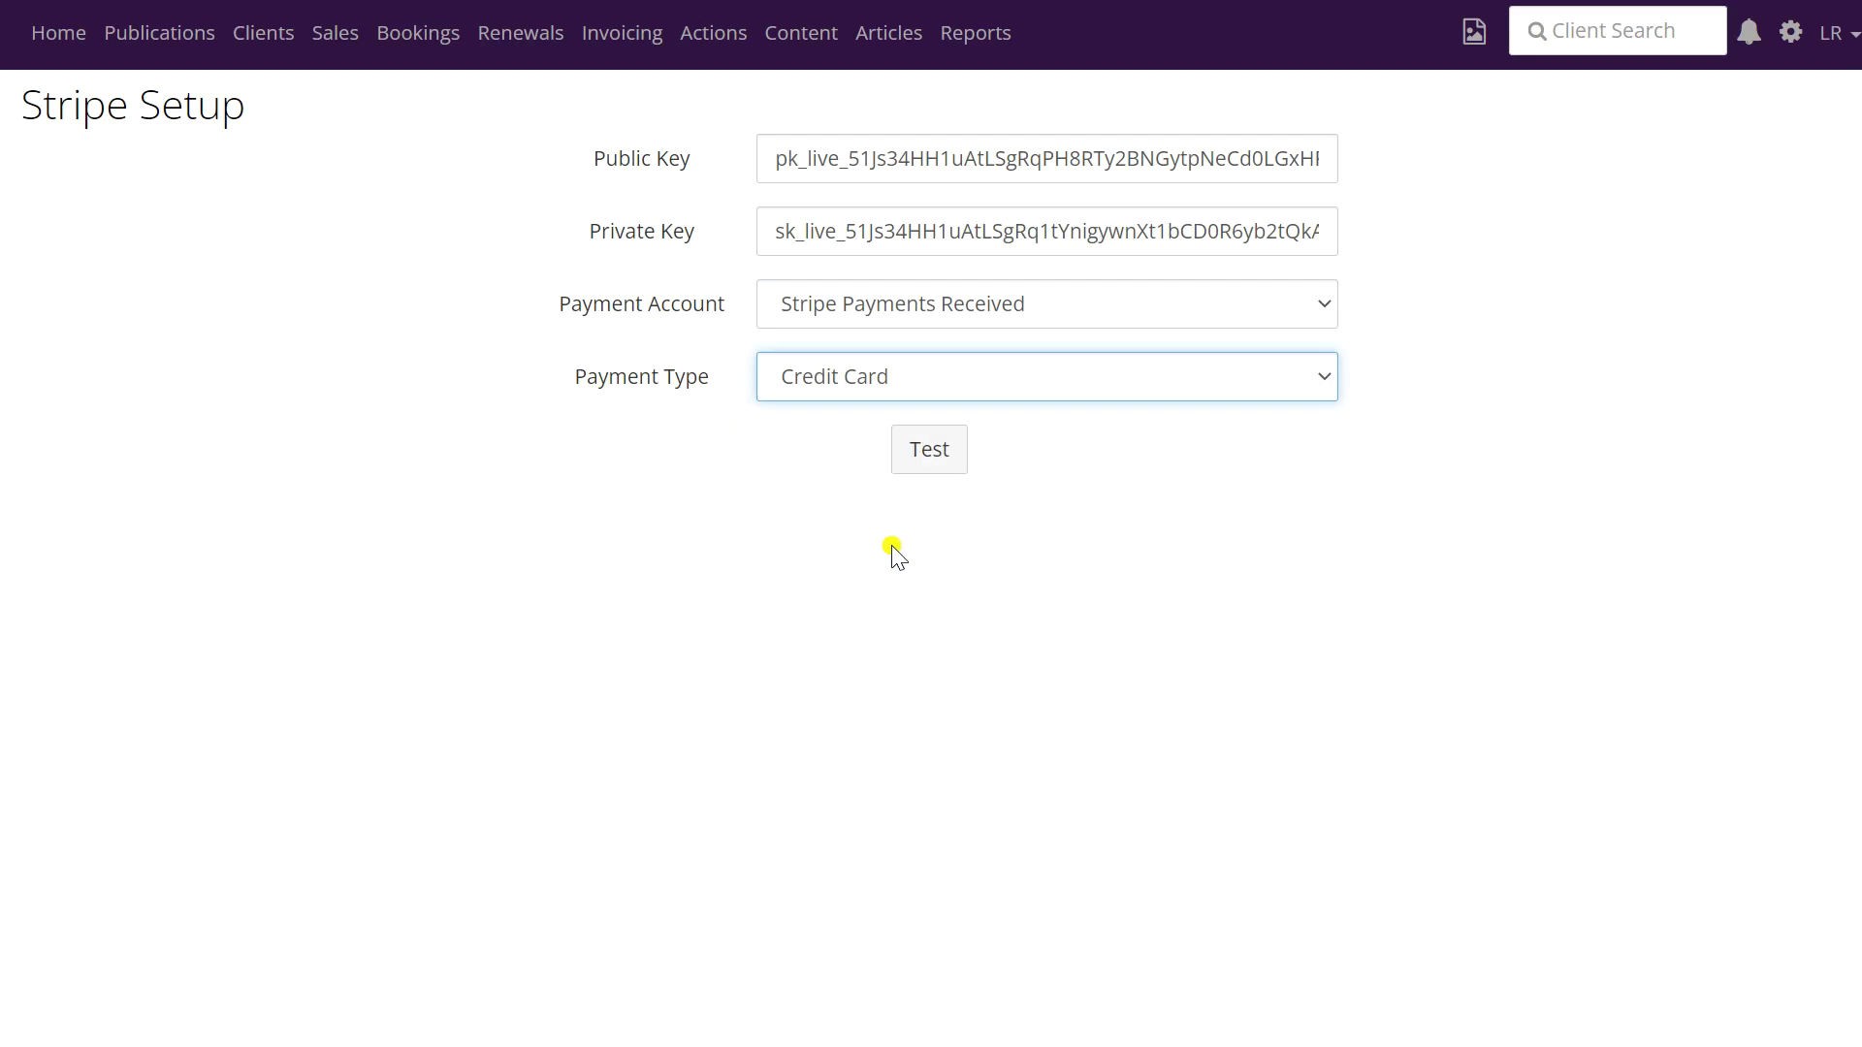
left_click(937, 454)
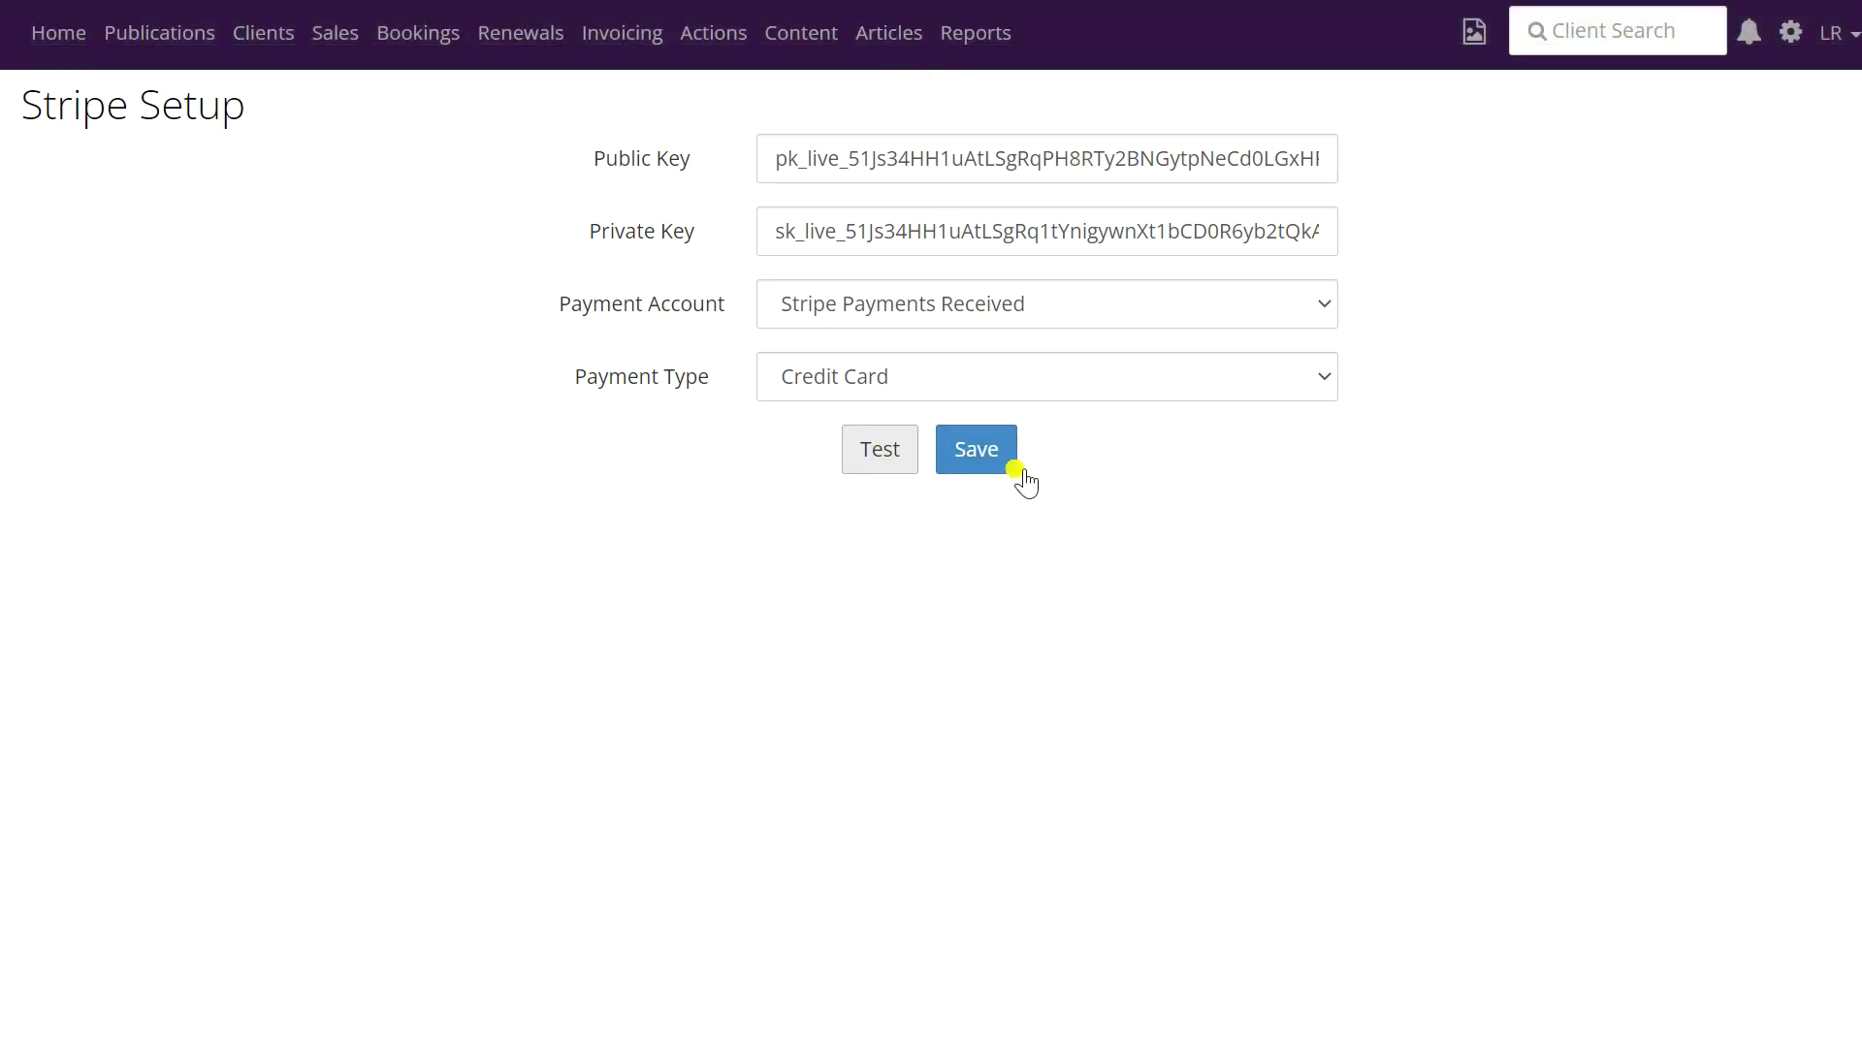
left_click(991, 462)
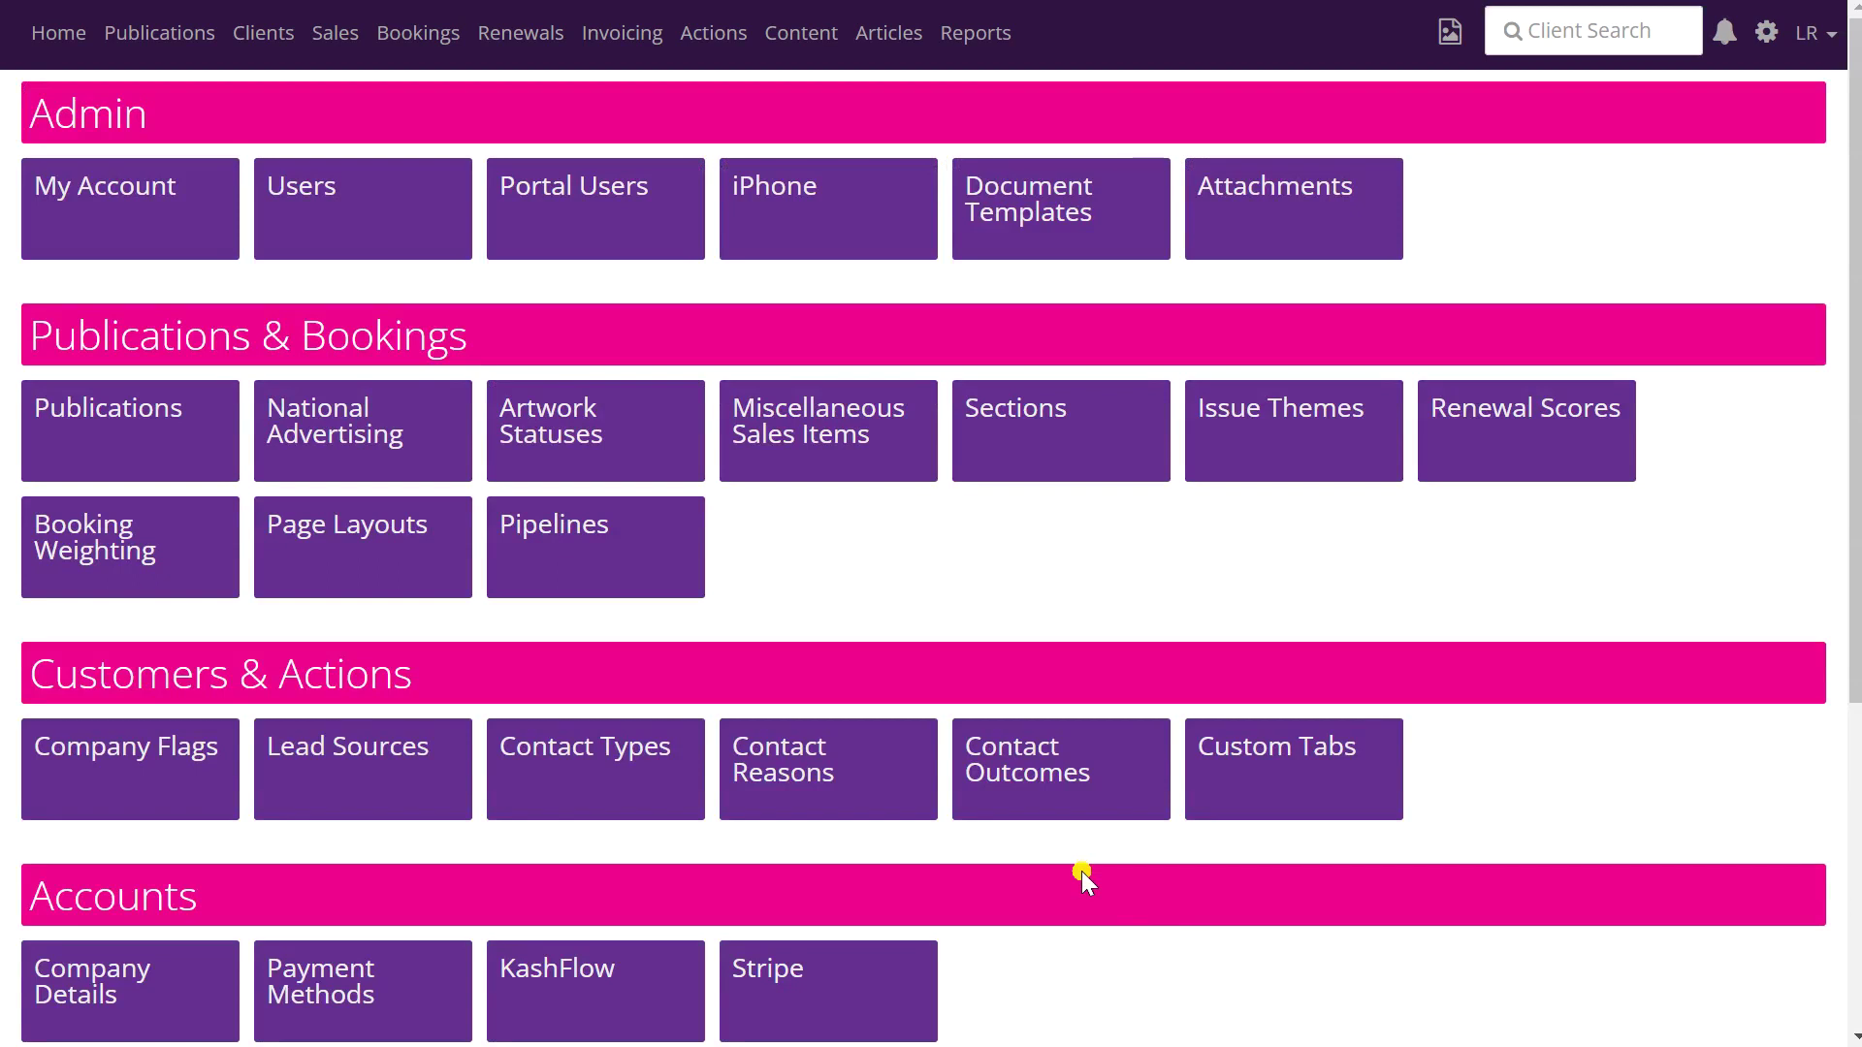
scroll(1083, 873, "down", 2)
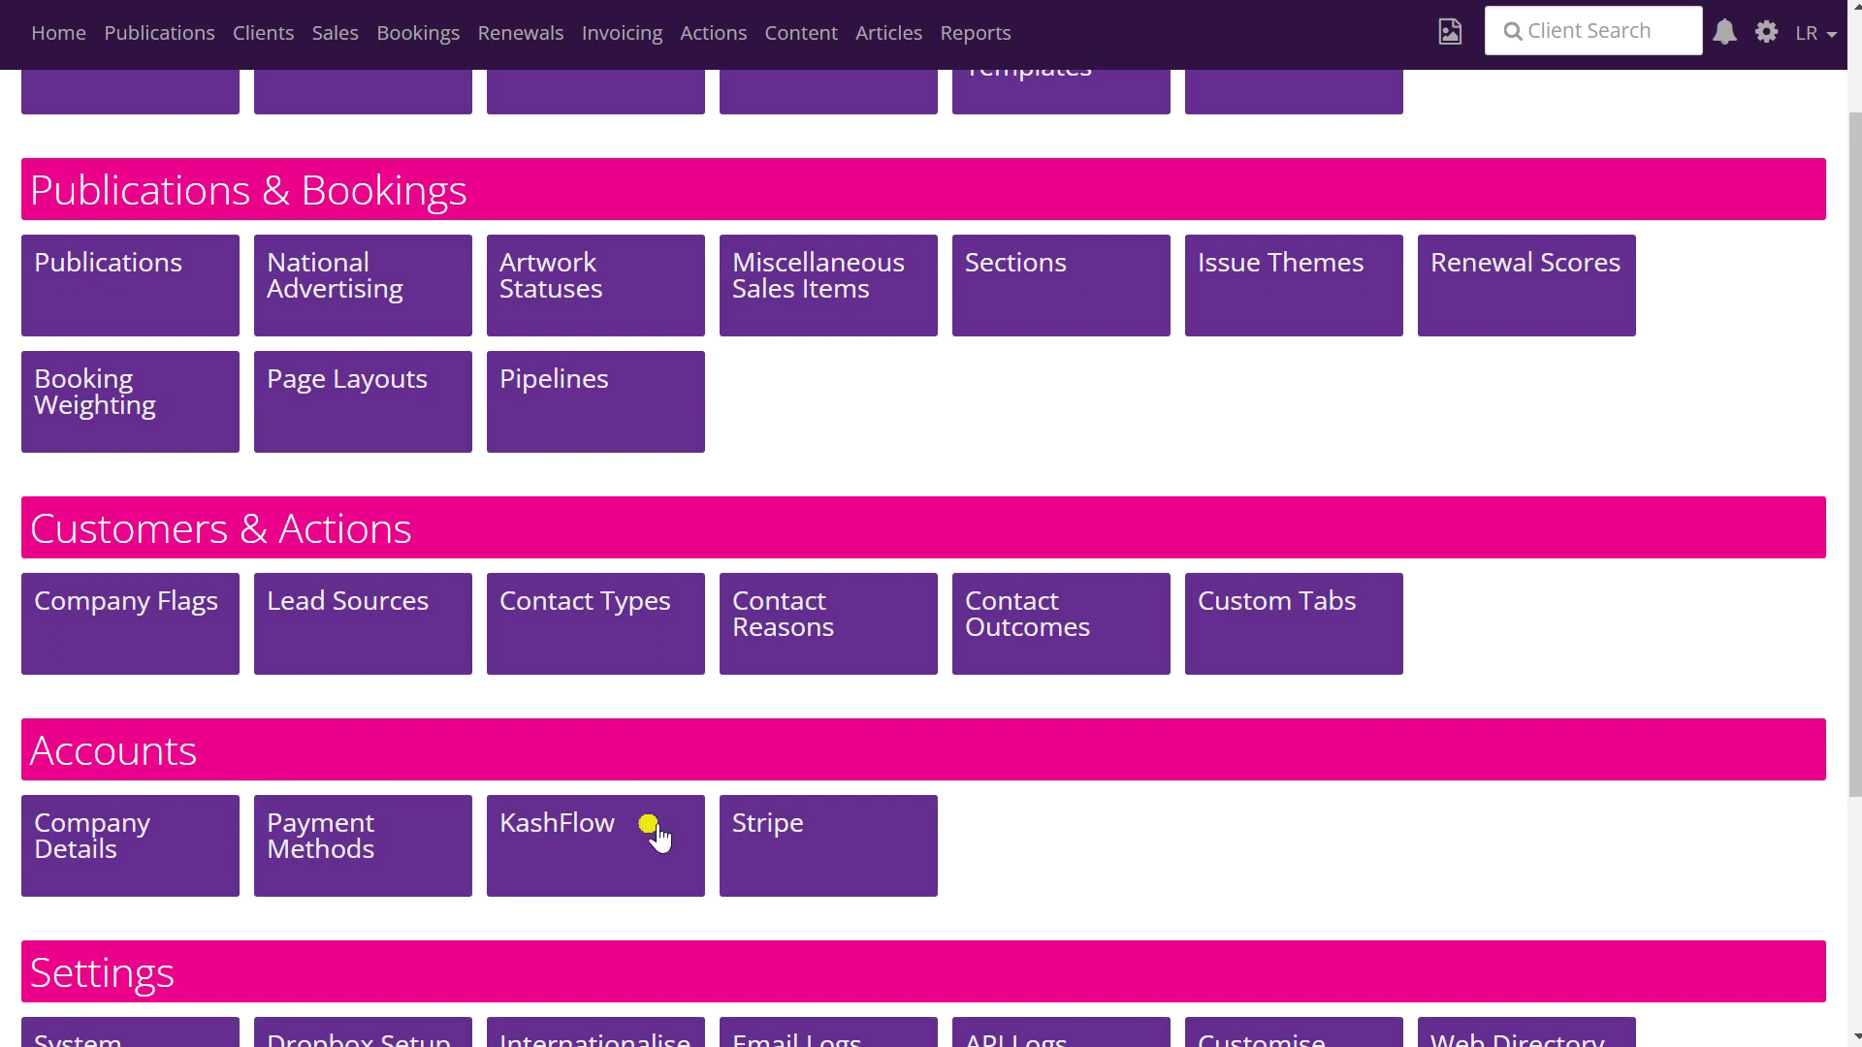
left_click(602, 868)
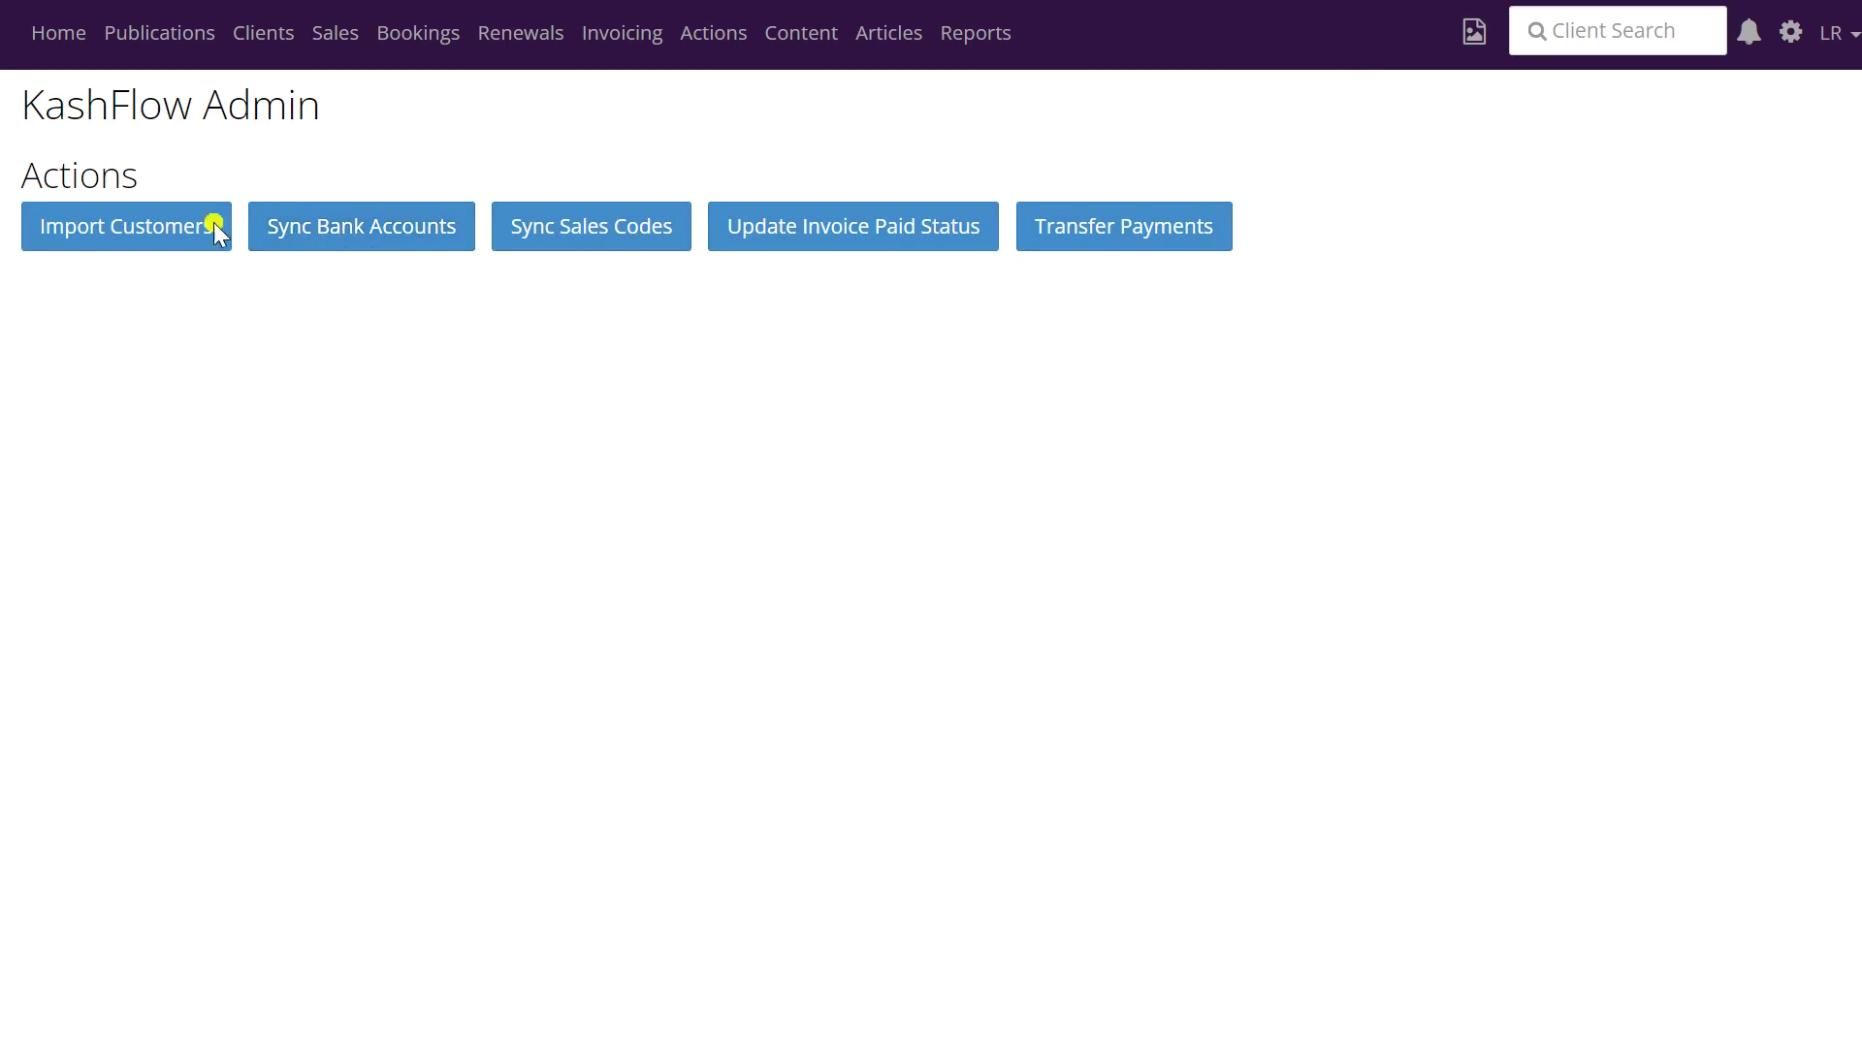
key("alt+Left")
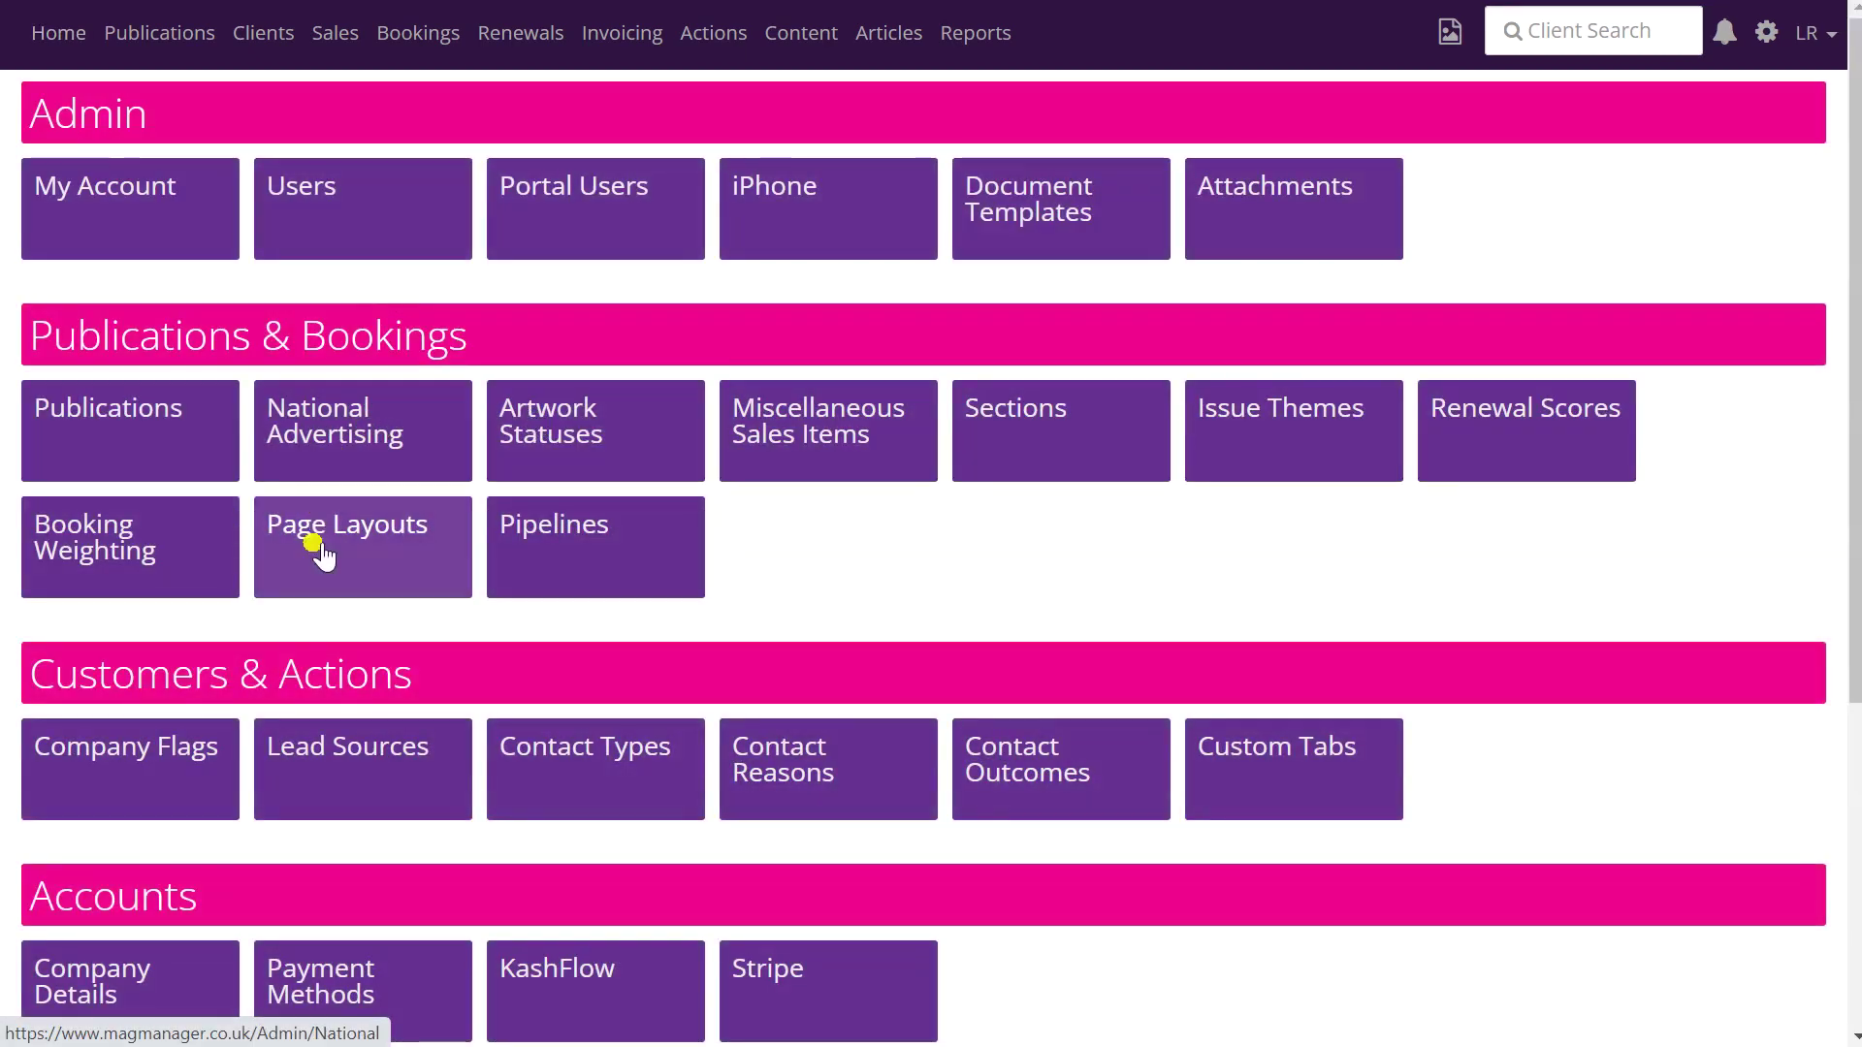
scroll(312, 540, "down", 1)
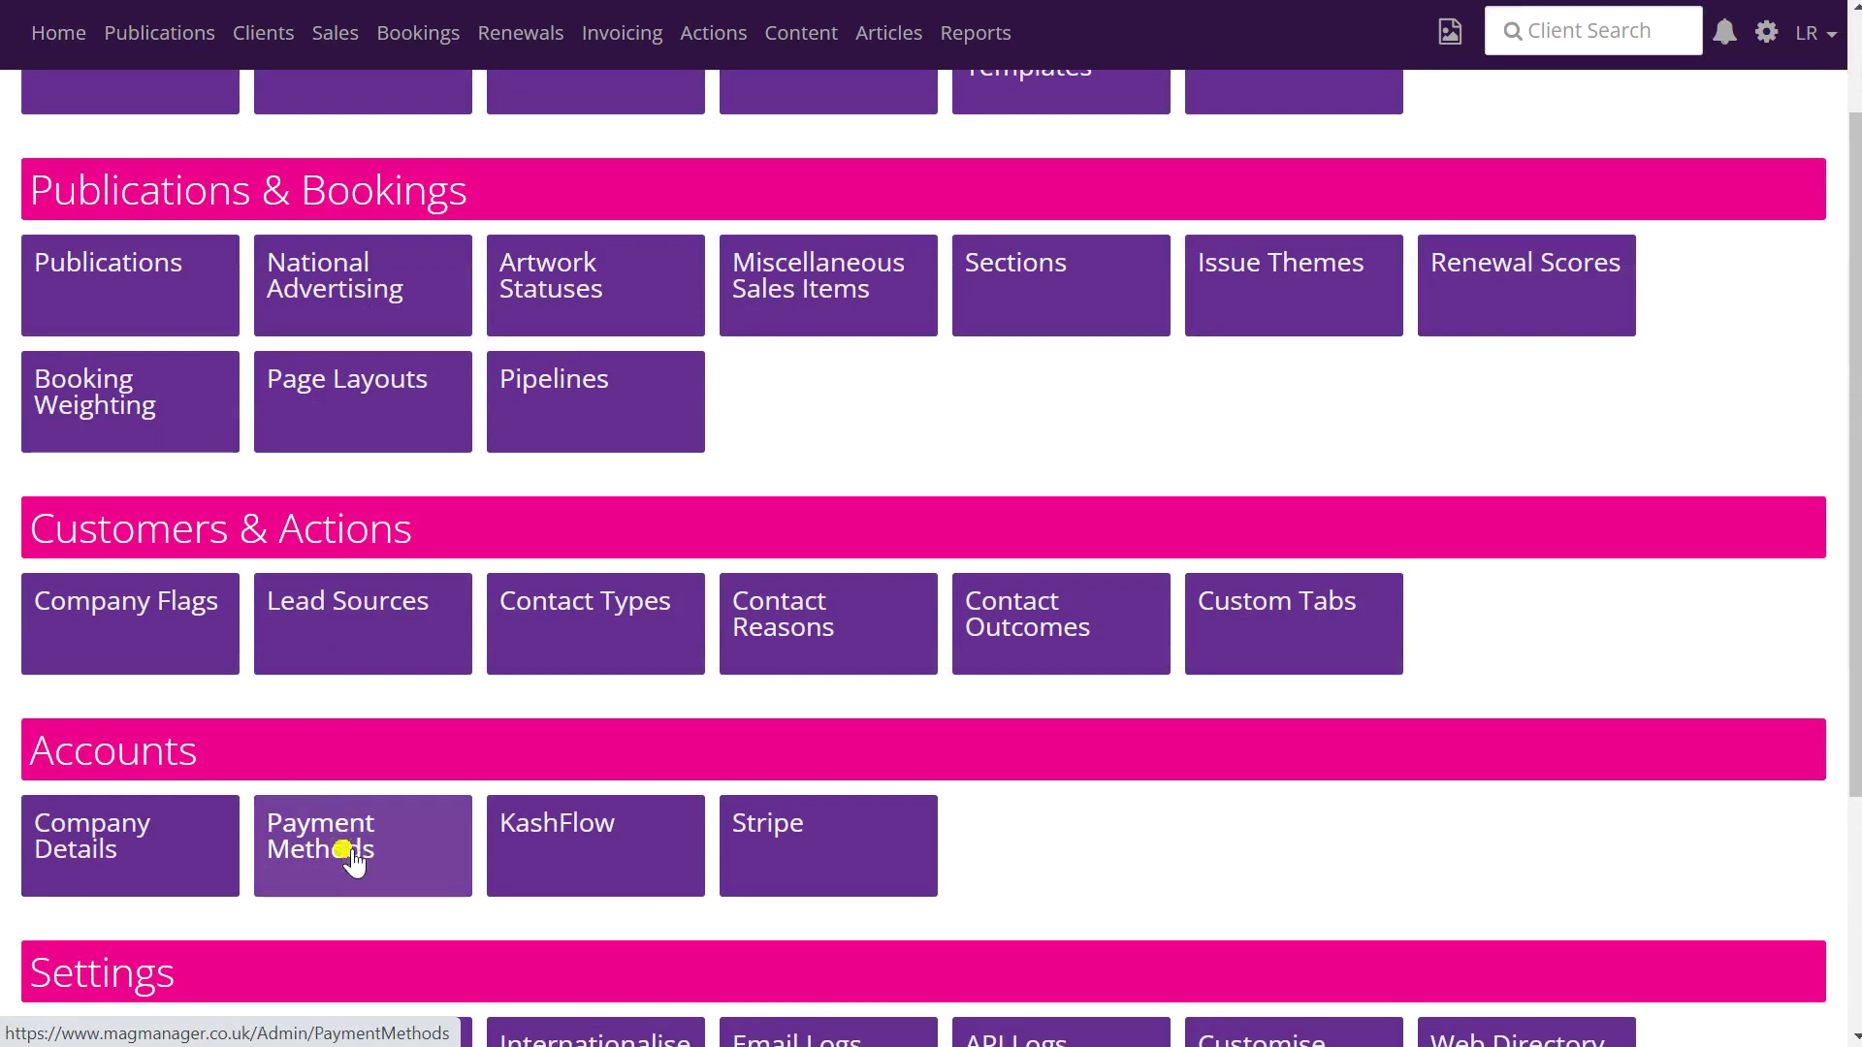
- Link the Credit Card payment method to KashFlow's Credit Card - Stripe and save it
left_click(351, 858)
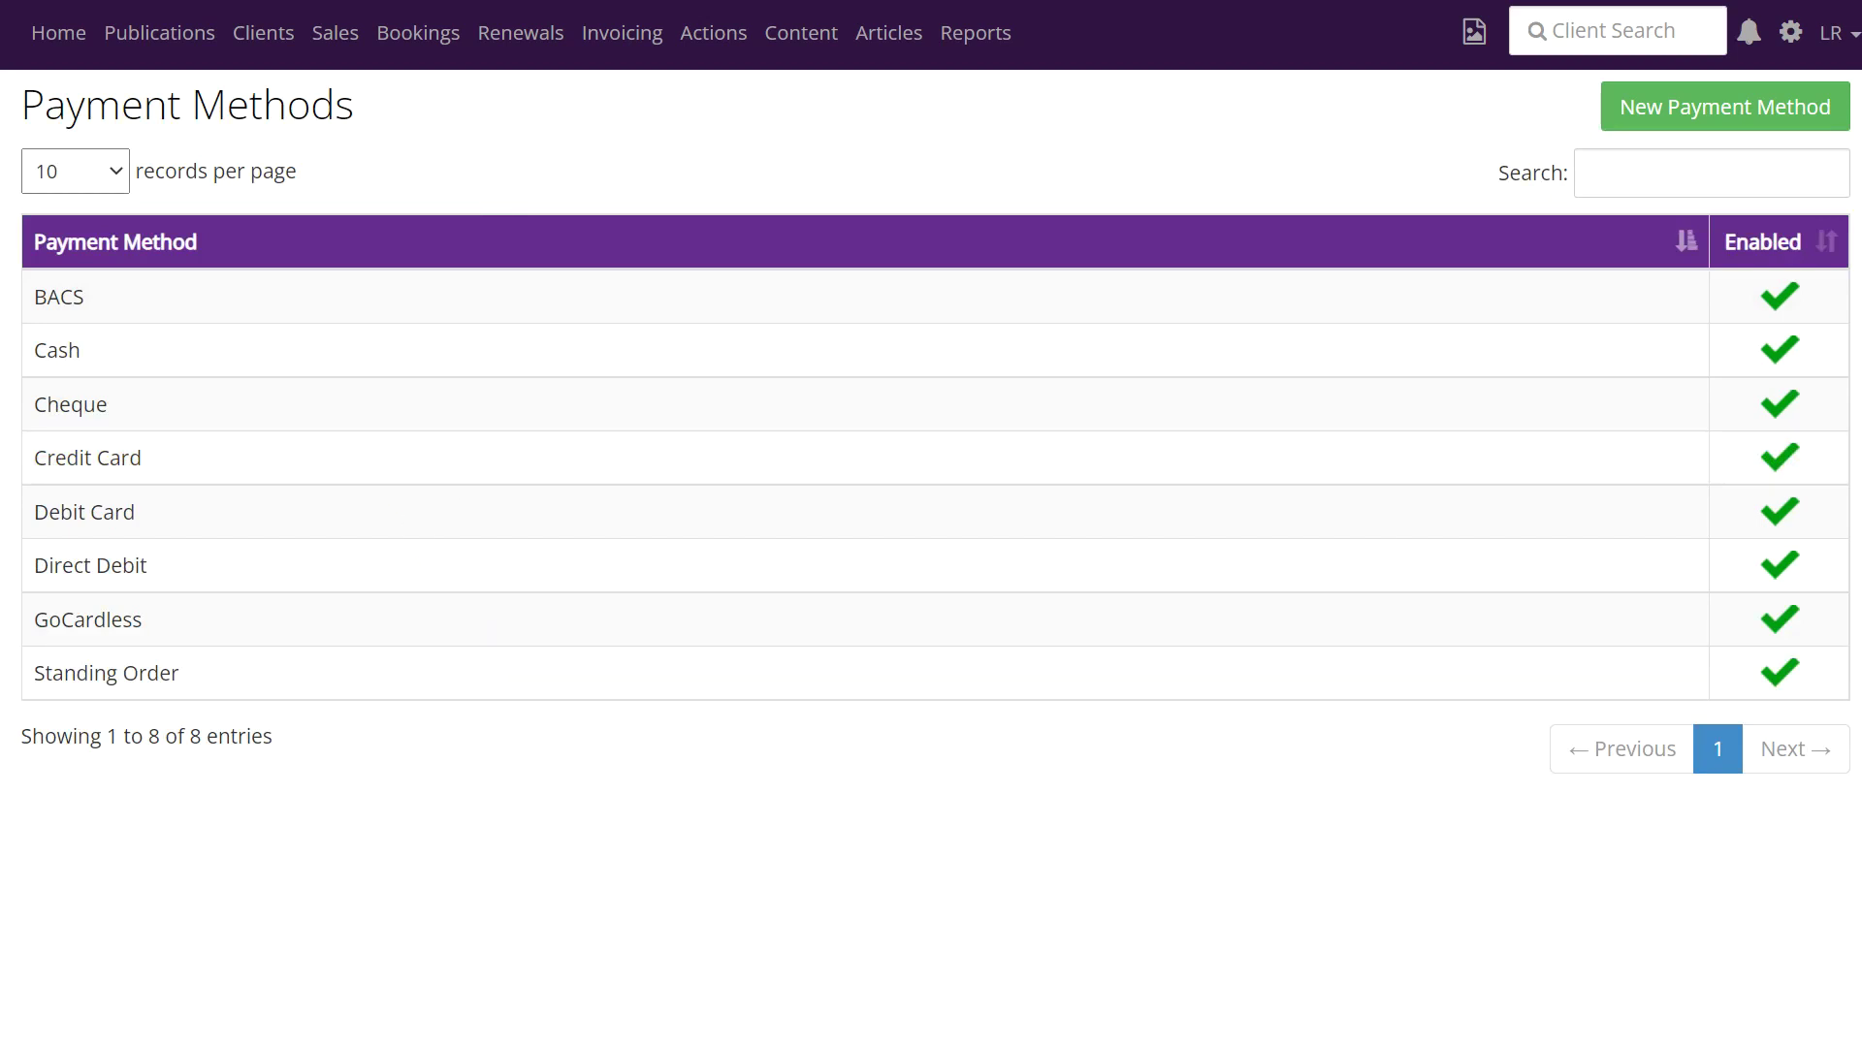
left_click(89, 464)
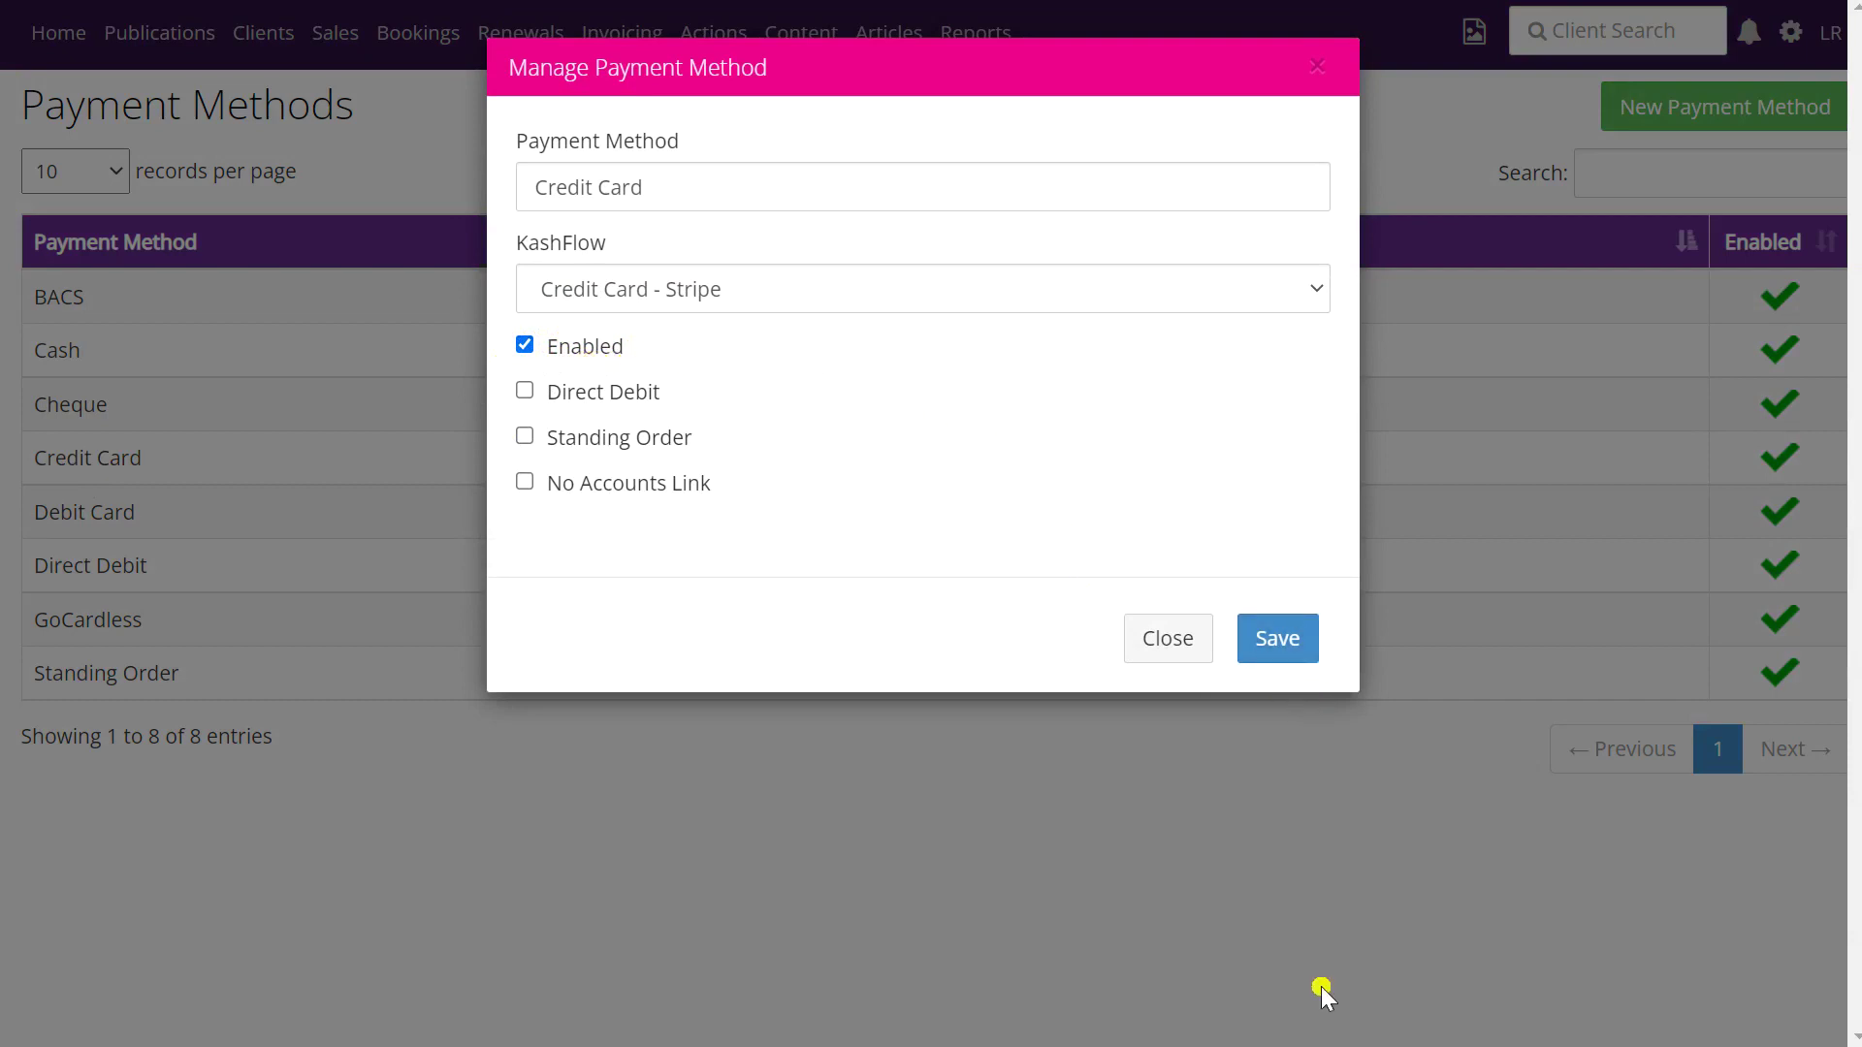
left_click(1282, 659)
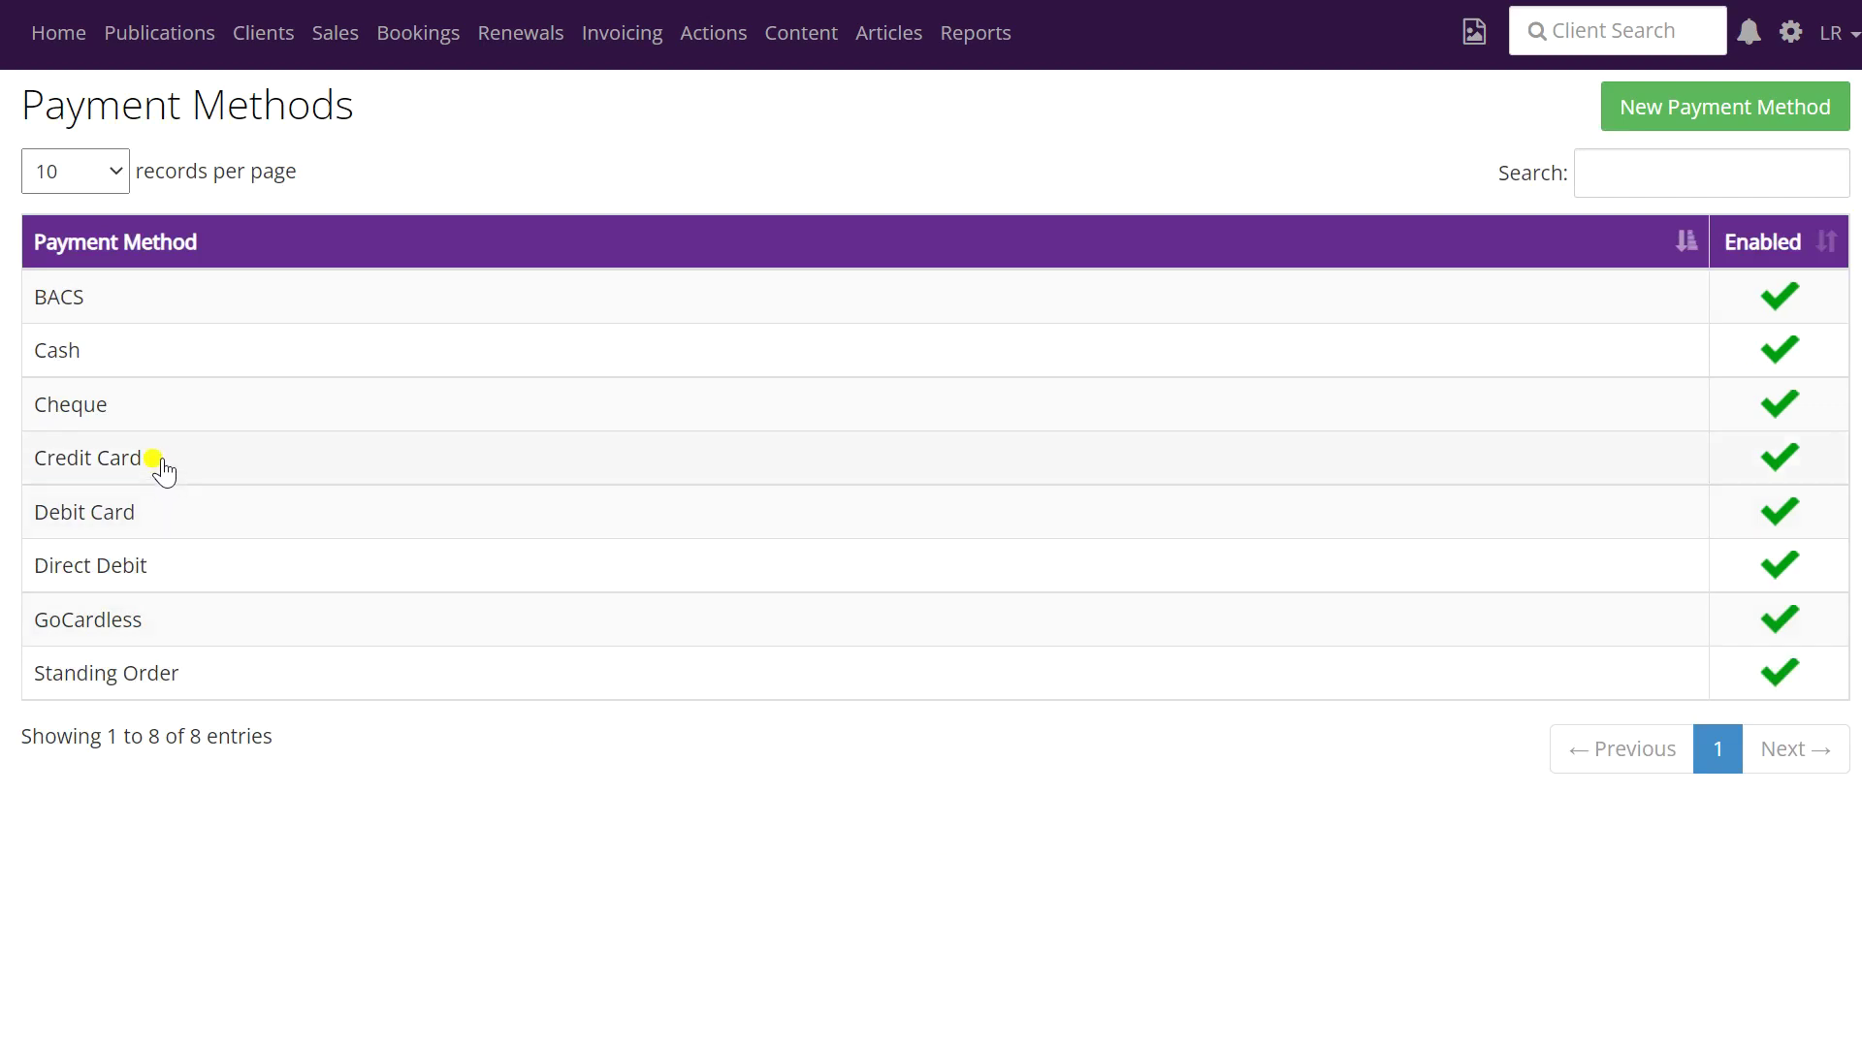
left_click(77, 457)
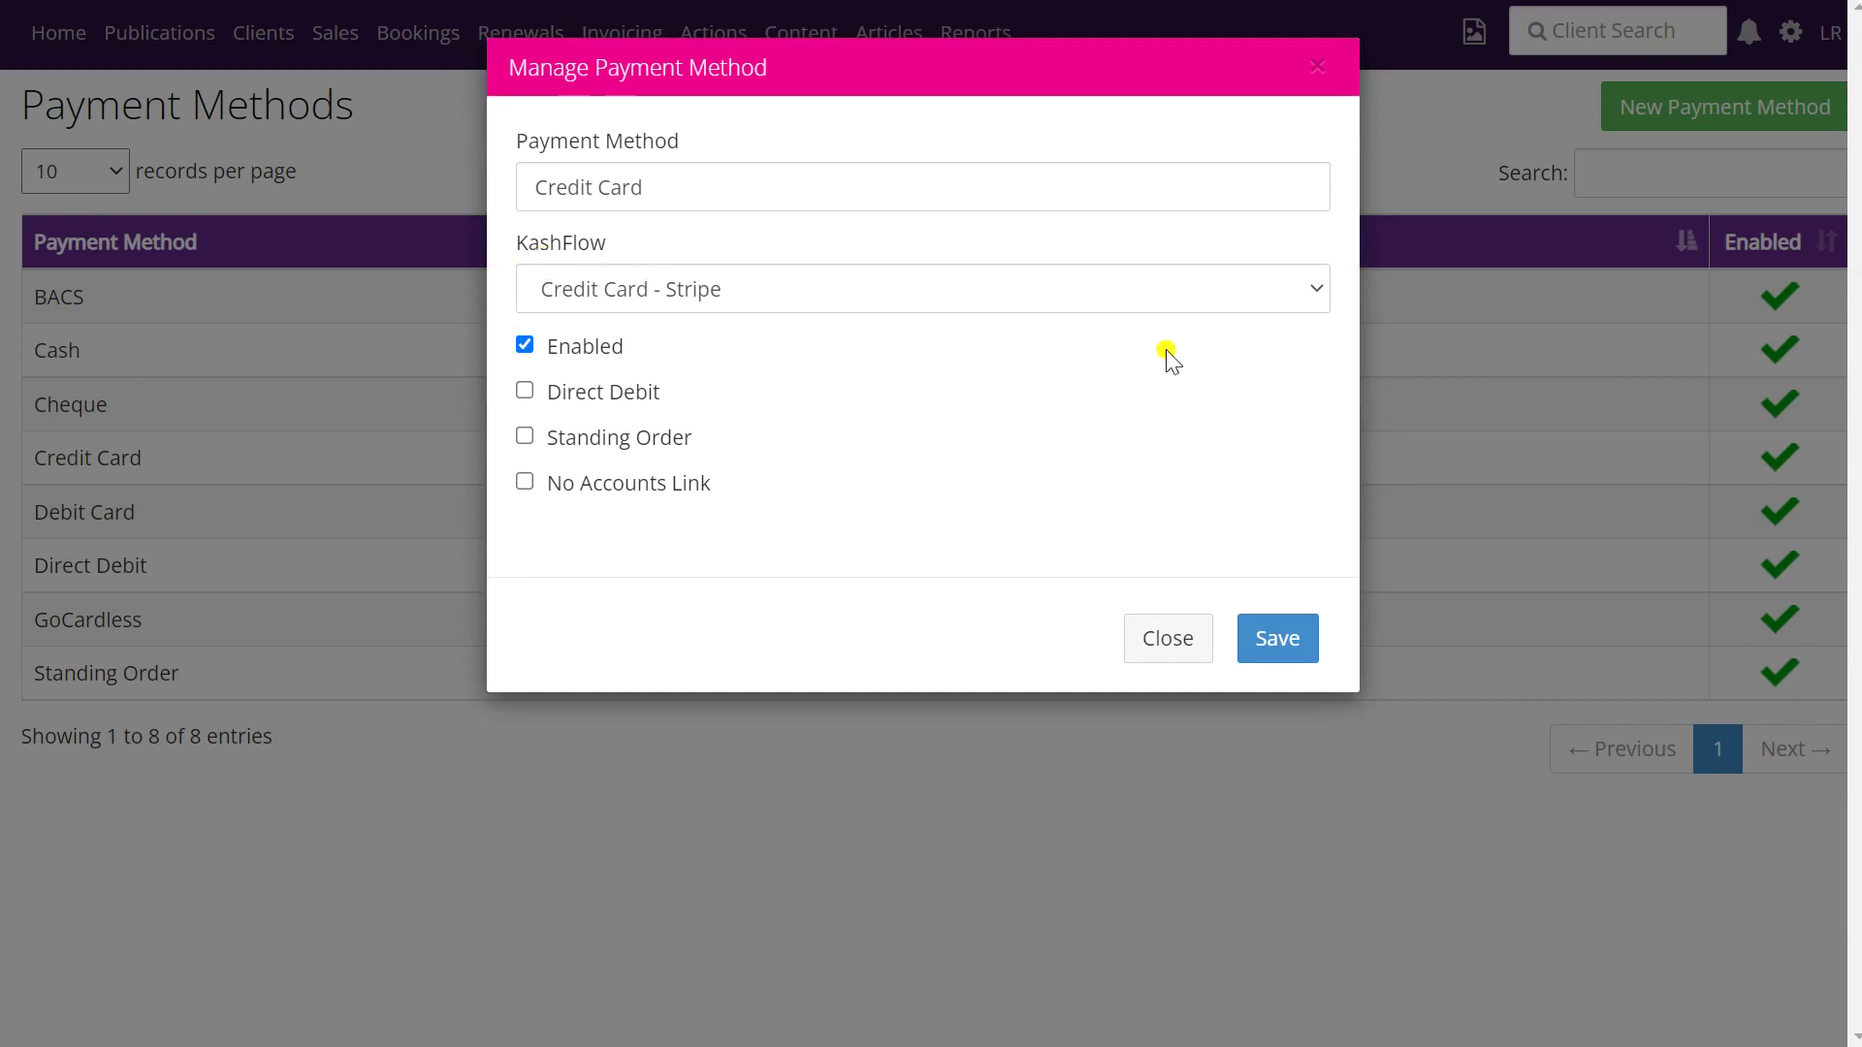
left_click(1322, 291)
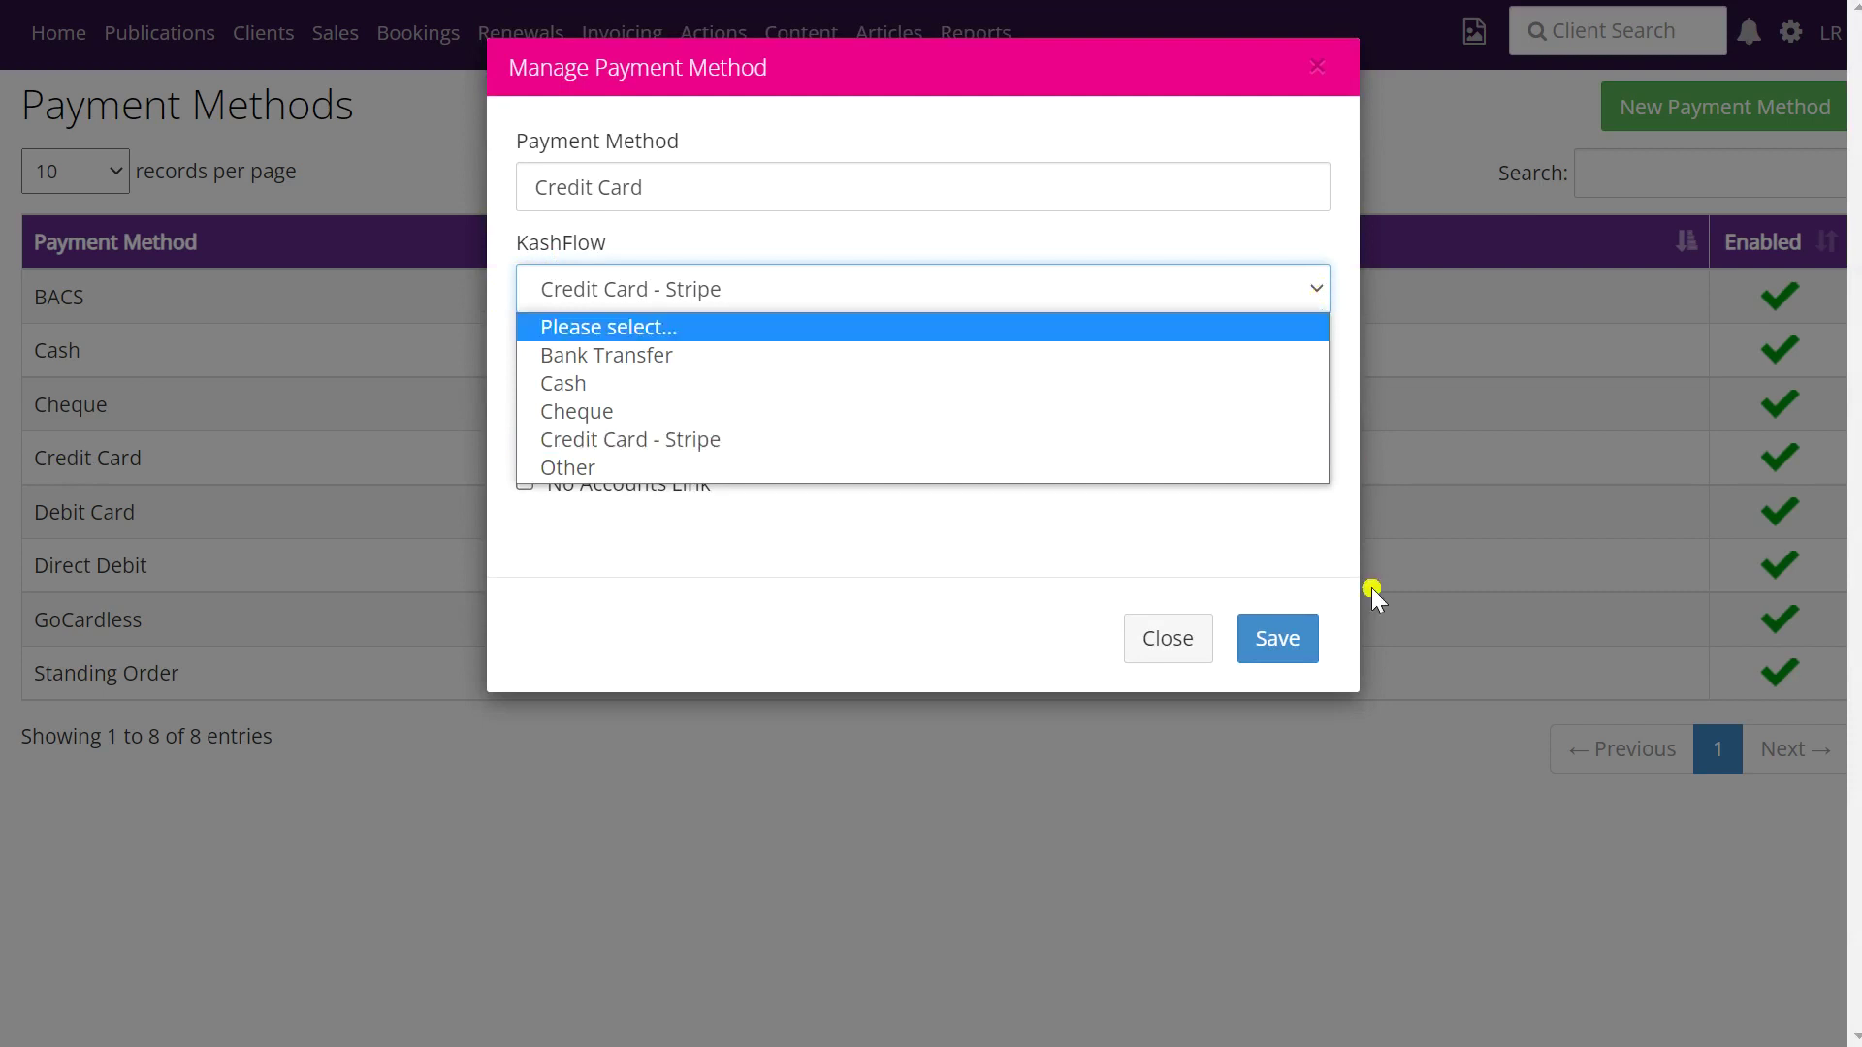
left_click(1200, 645)
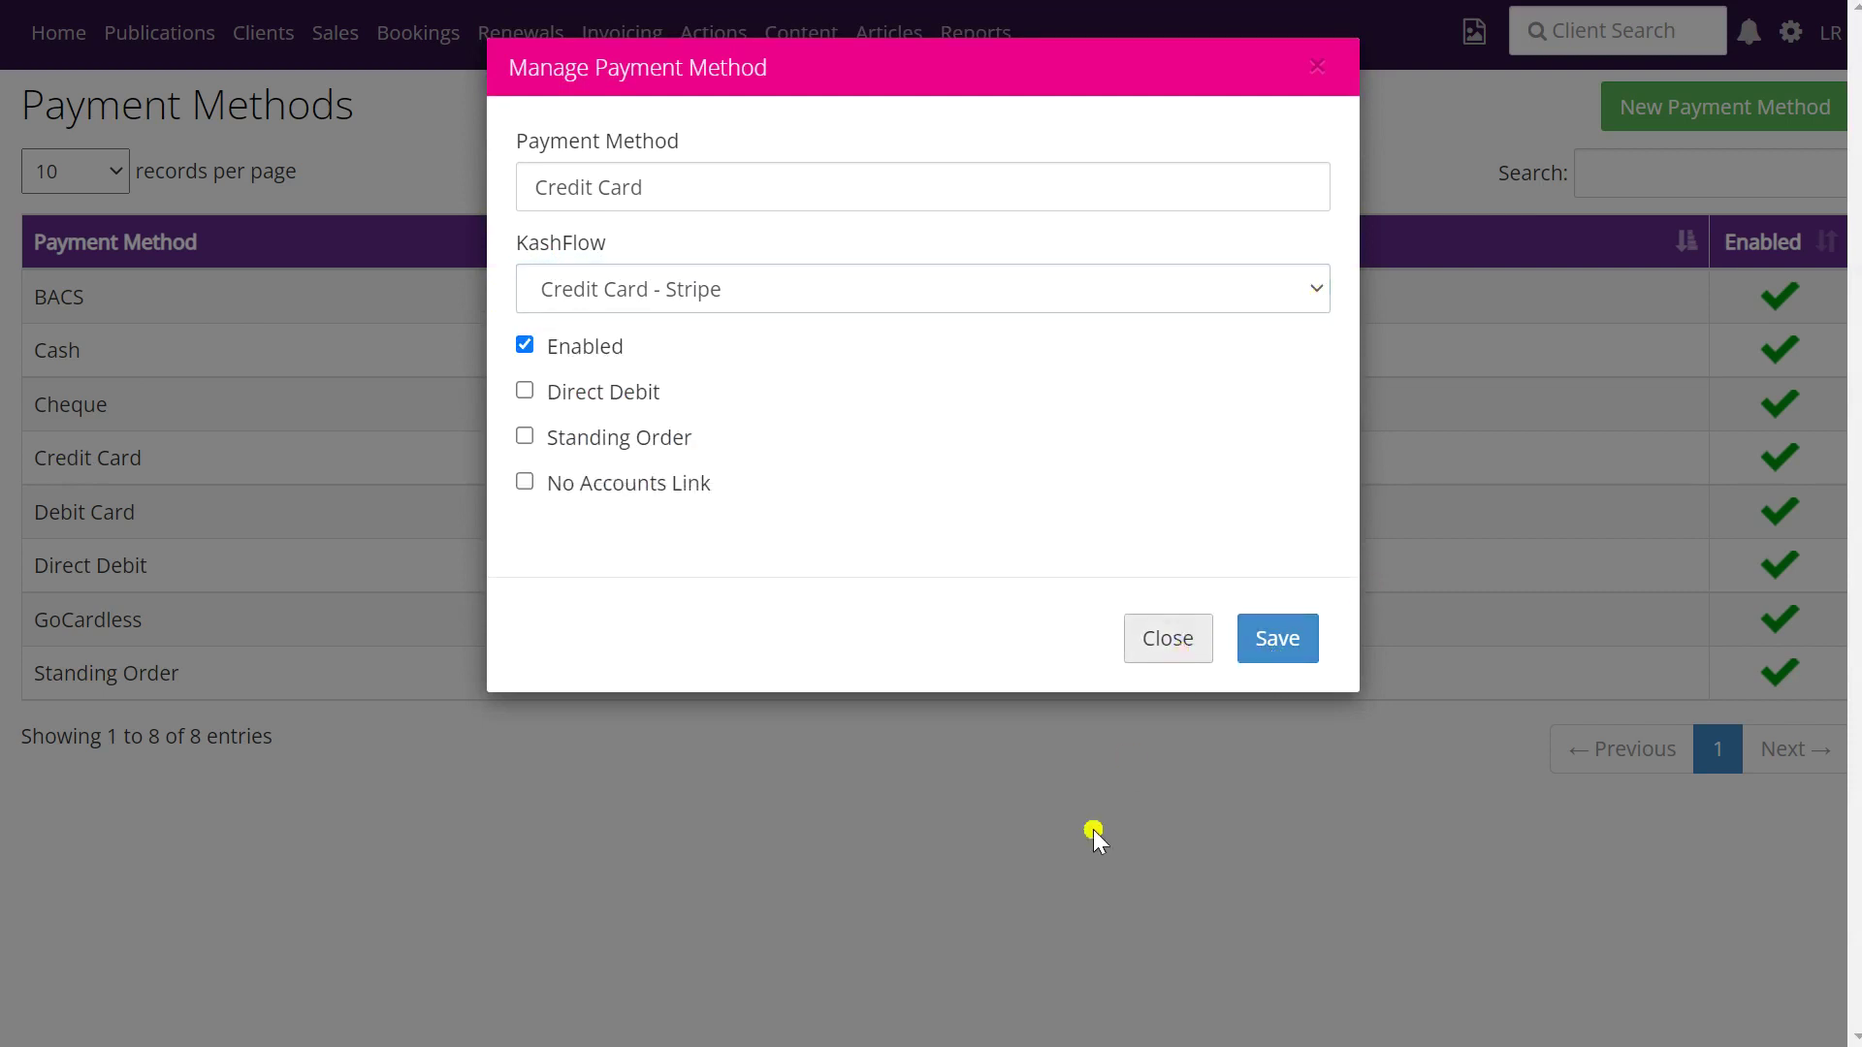
left_click(1072, 893)
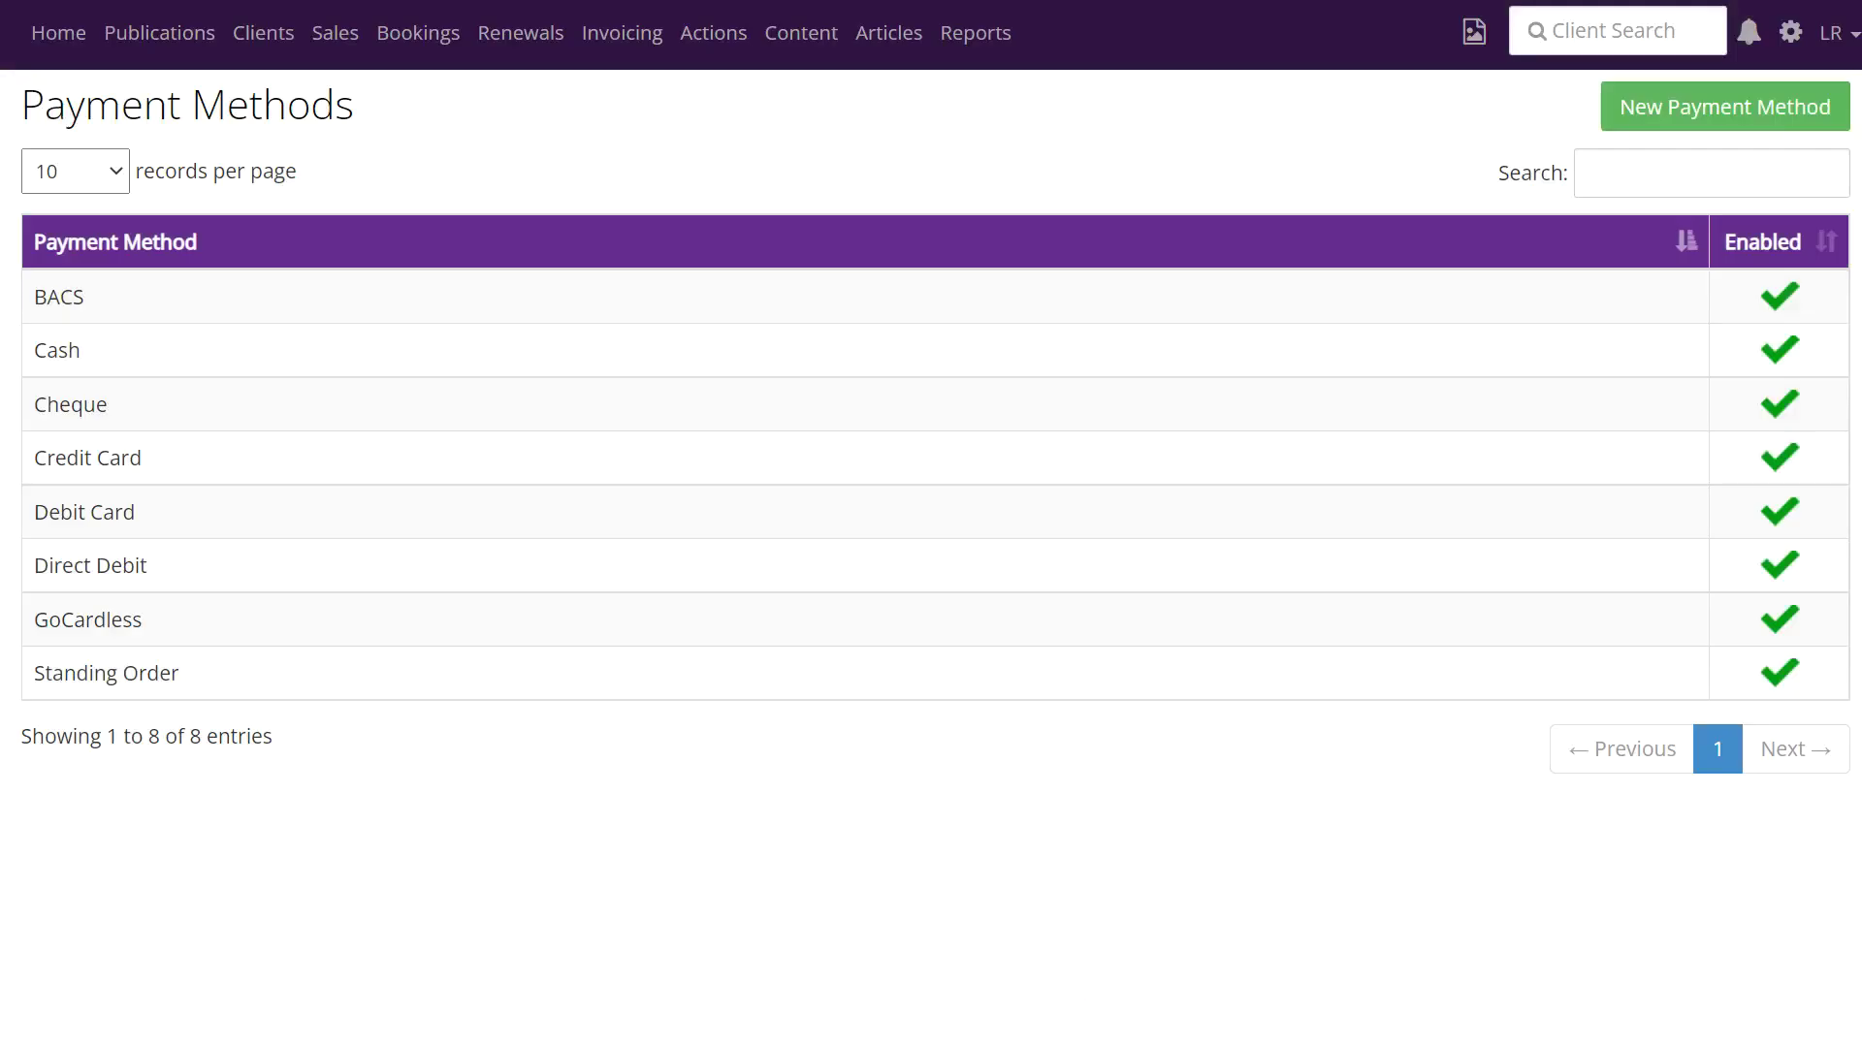
key("alt+Left")
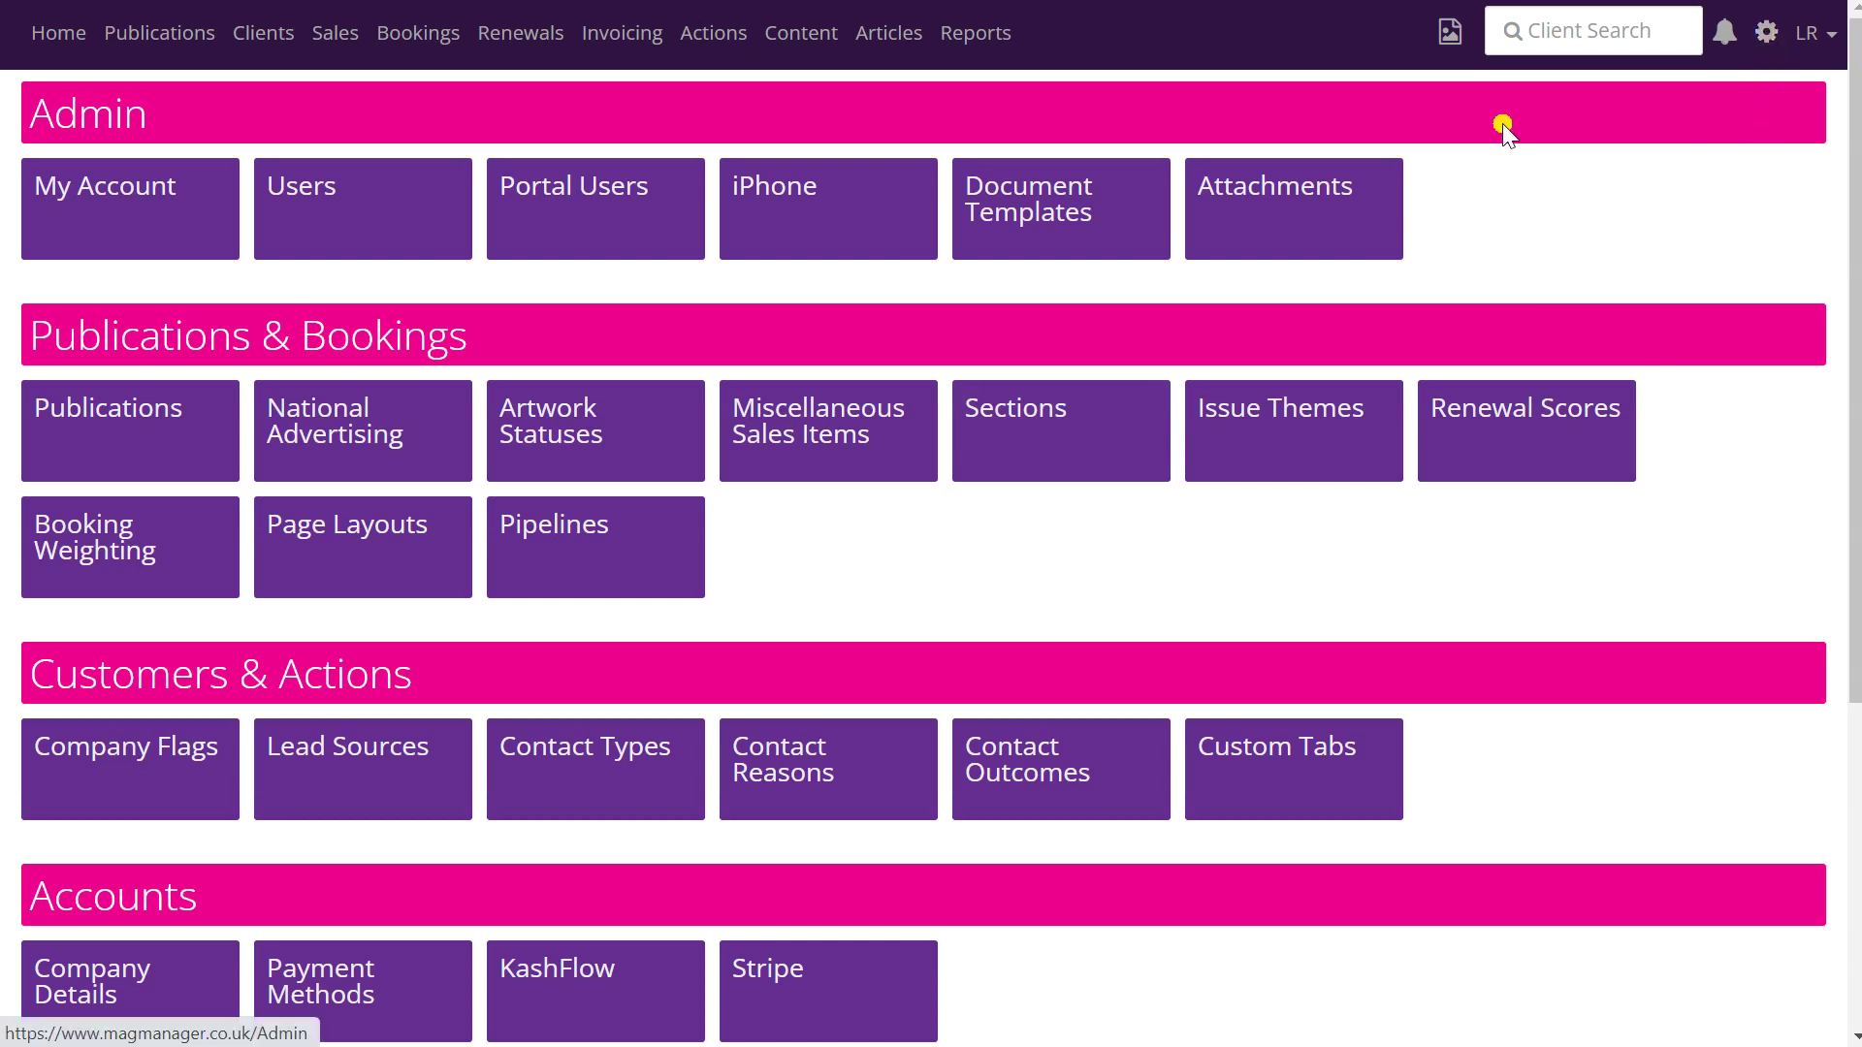
- Open the Invoice Email template under Document Templates' System Documents
left_click(1067, 209)
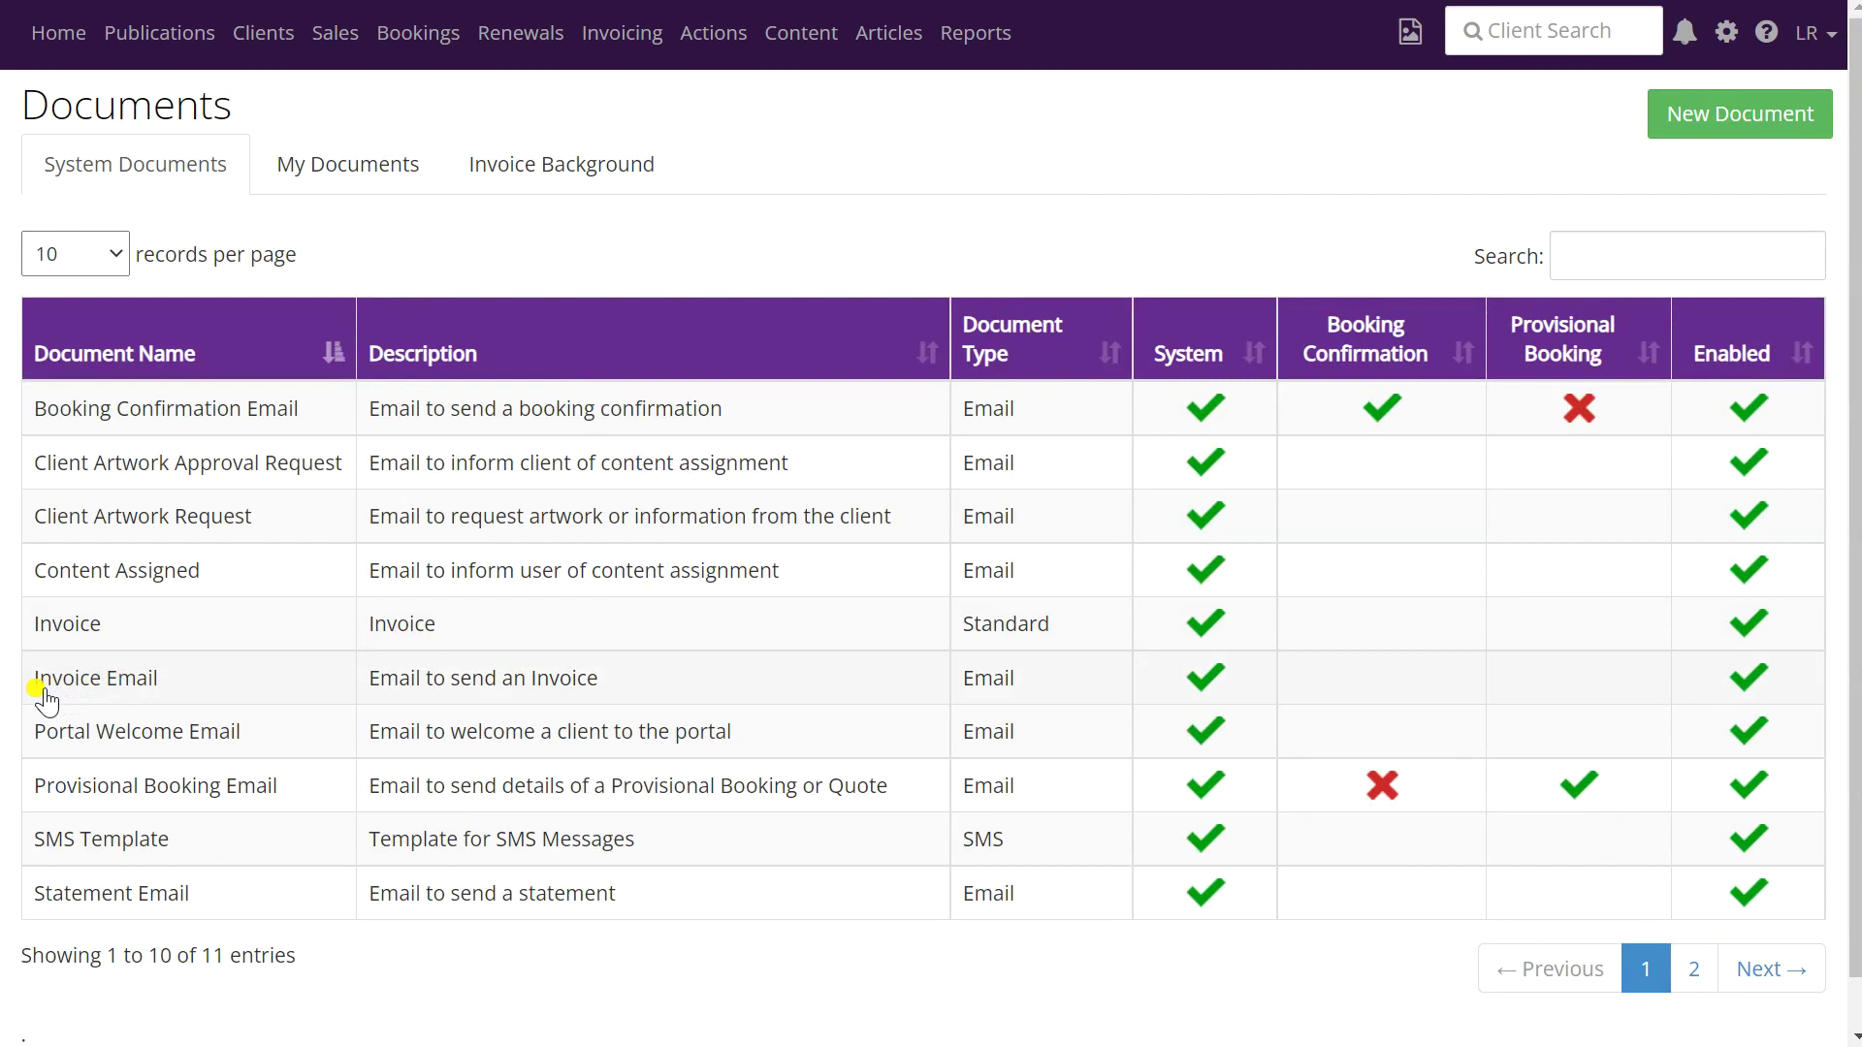
left_click(124, 687)
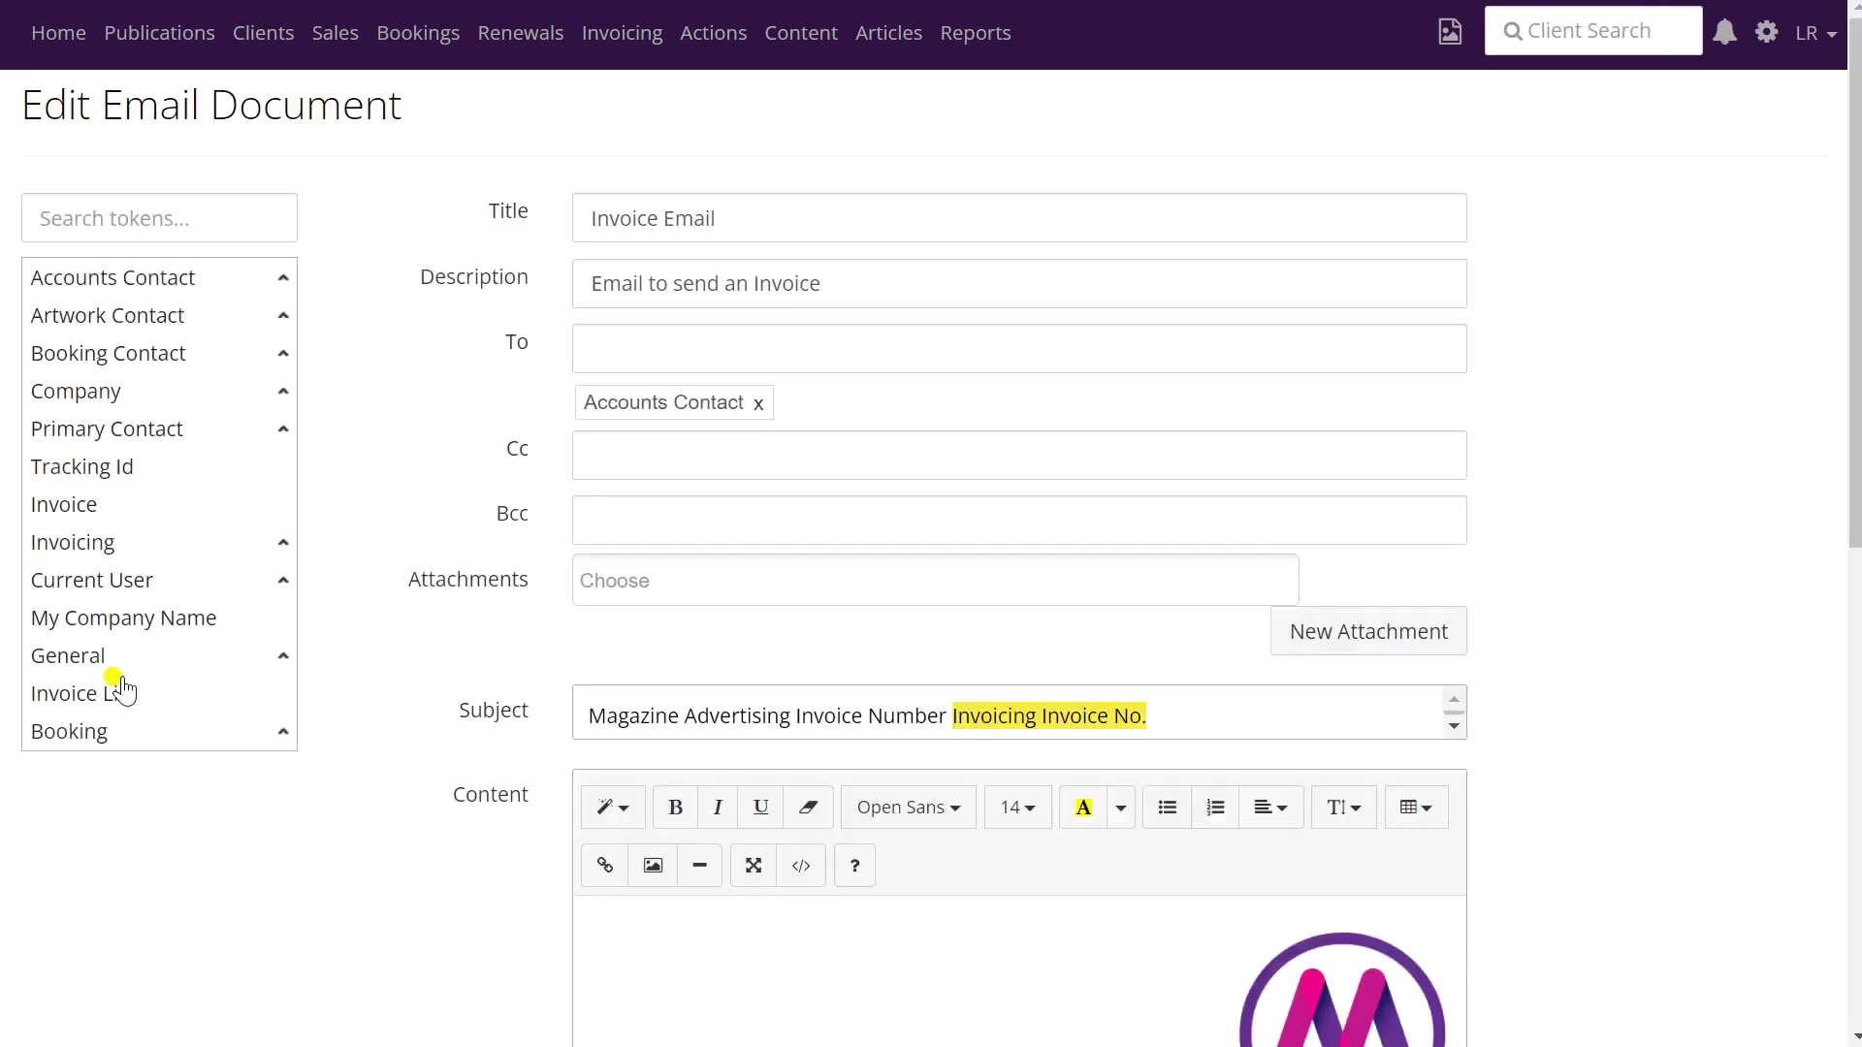
- Left-align the Invoicing Payment Link token in the Invoice Email body
scroll(669, 485, "down", 2)
scroll(686, 490, "down", 4)
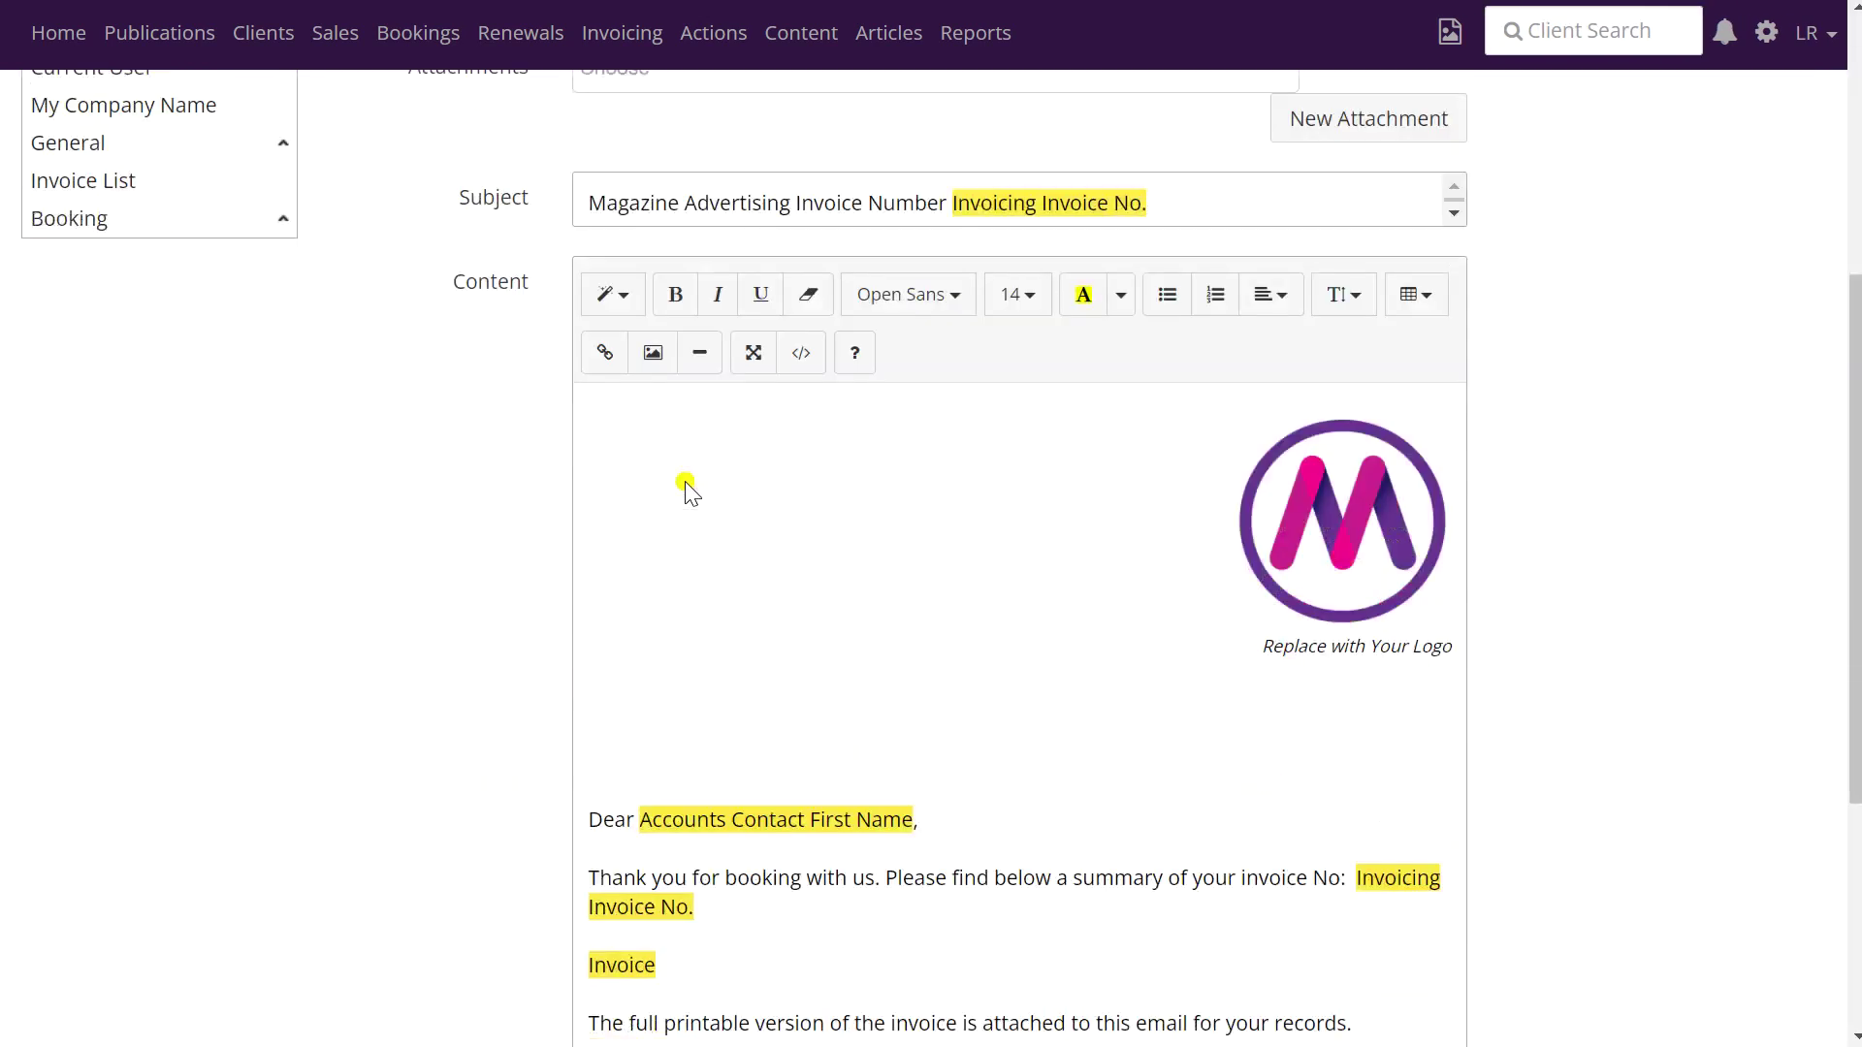
scroll(684, 481, "down", 2)
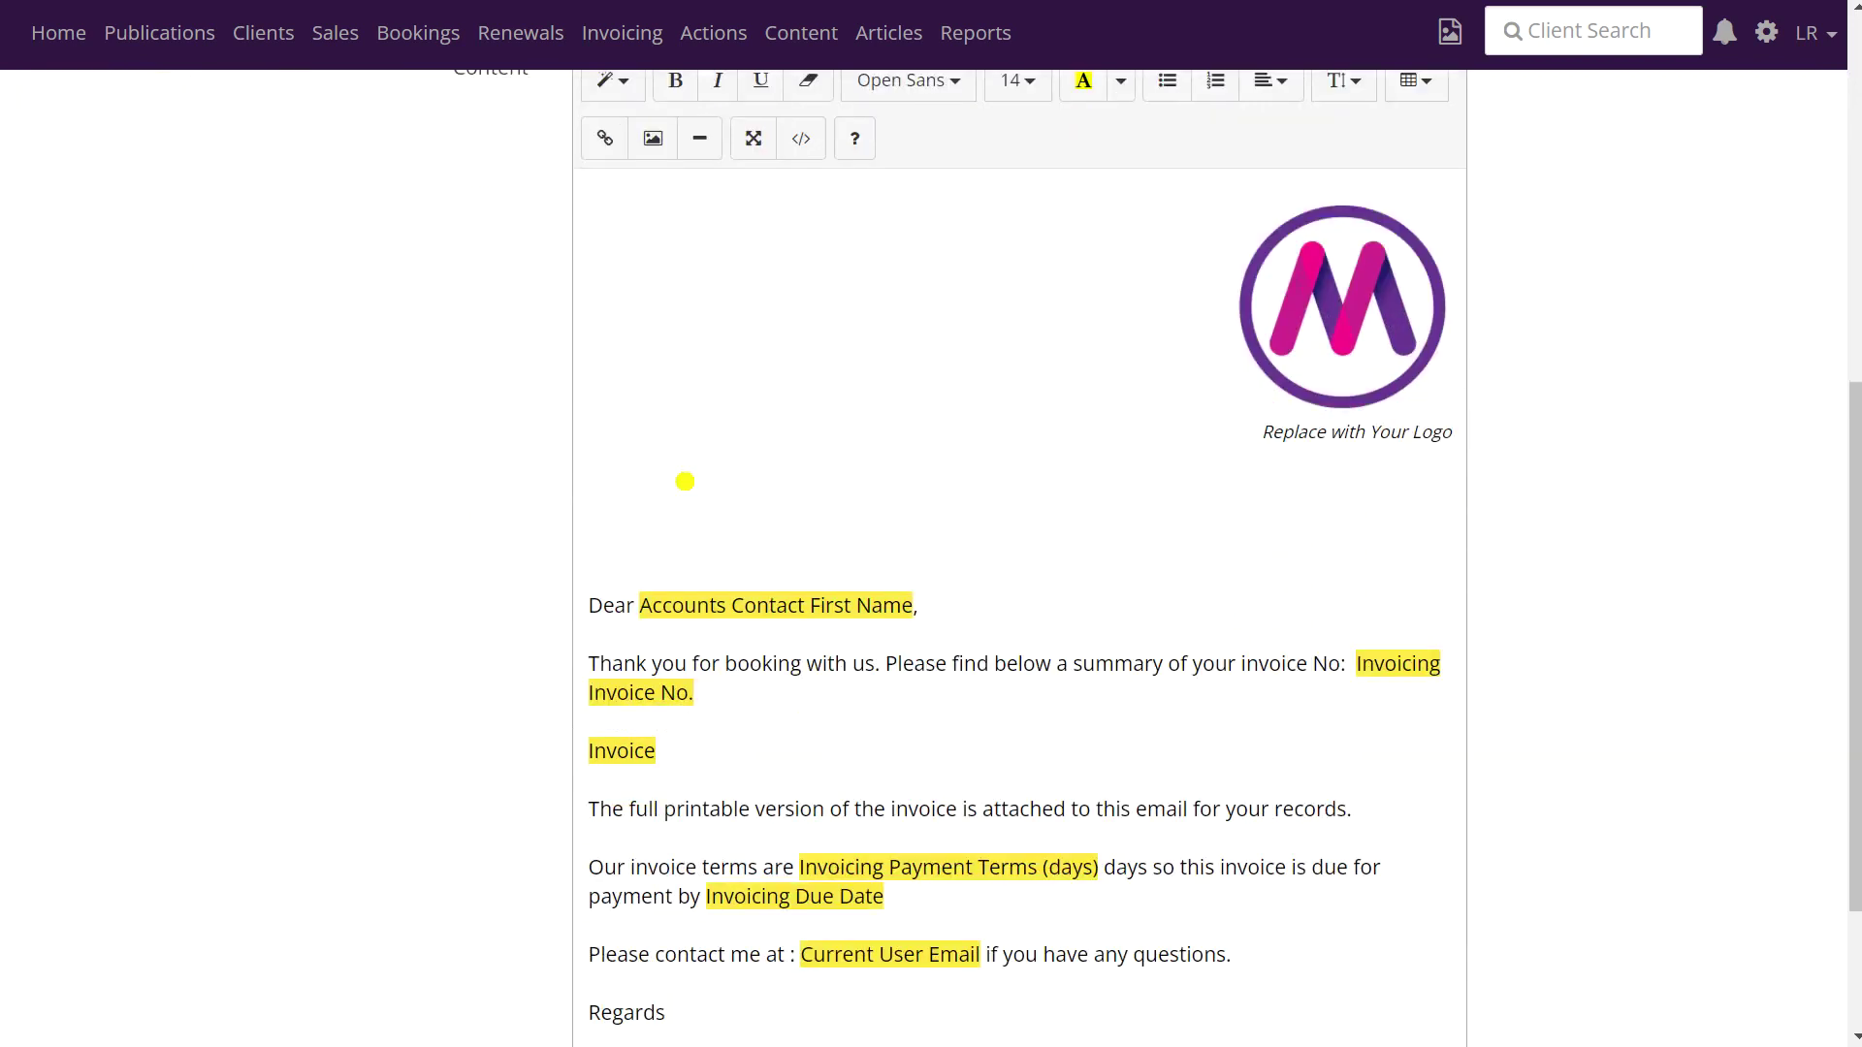
scroll(684, 481, "down", 3)
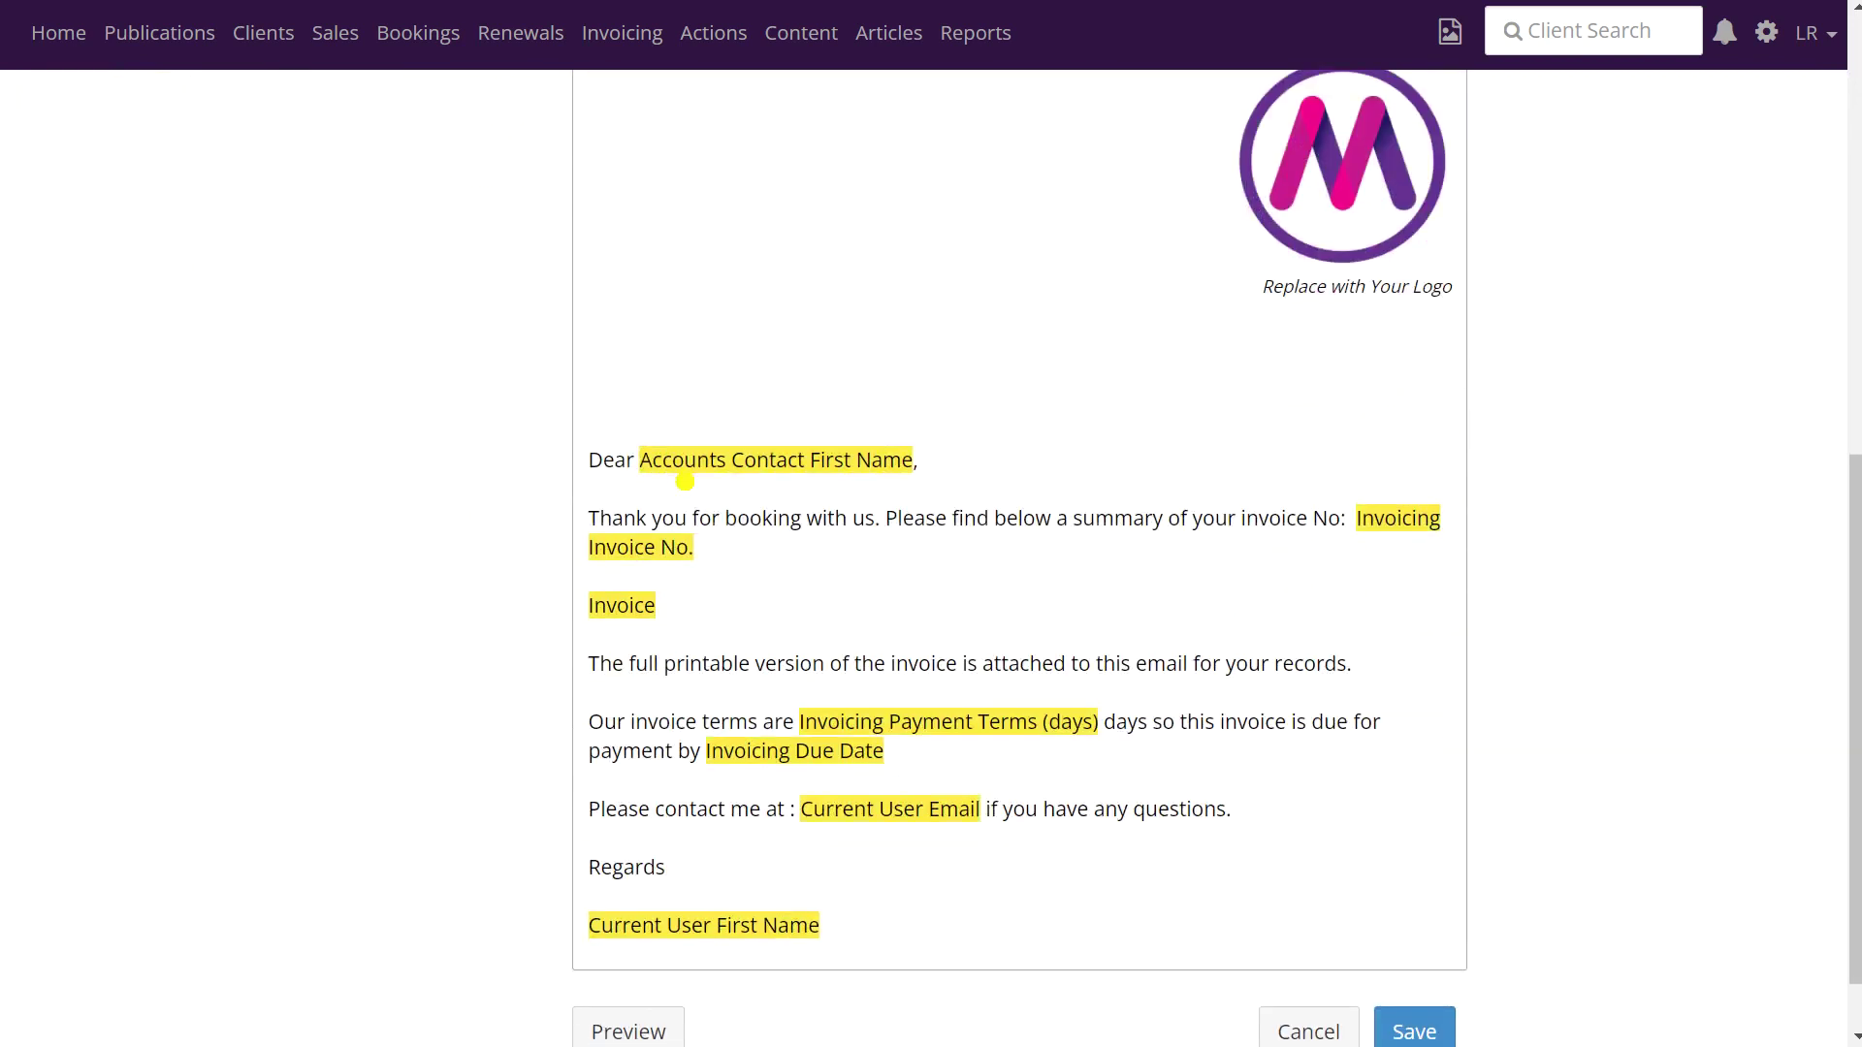
scroll(685, 481, "up", 2)
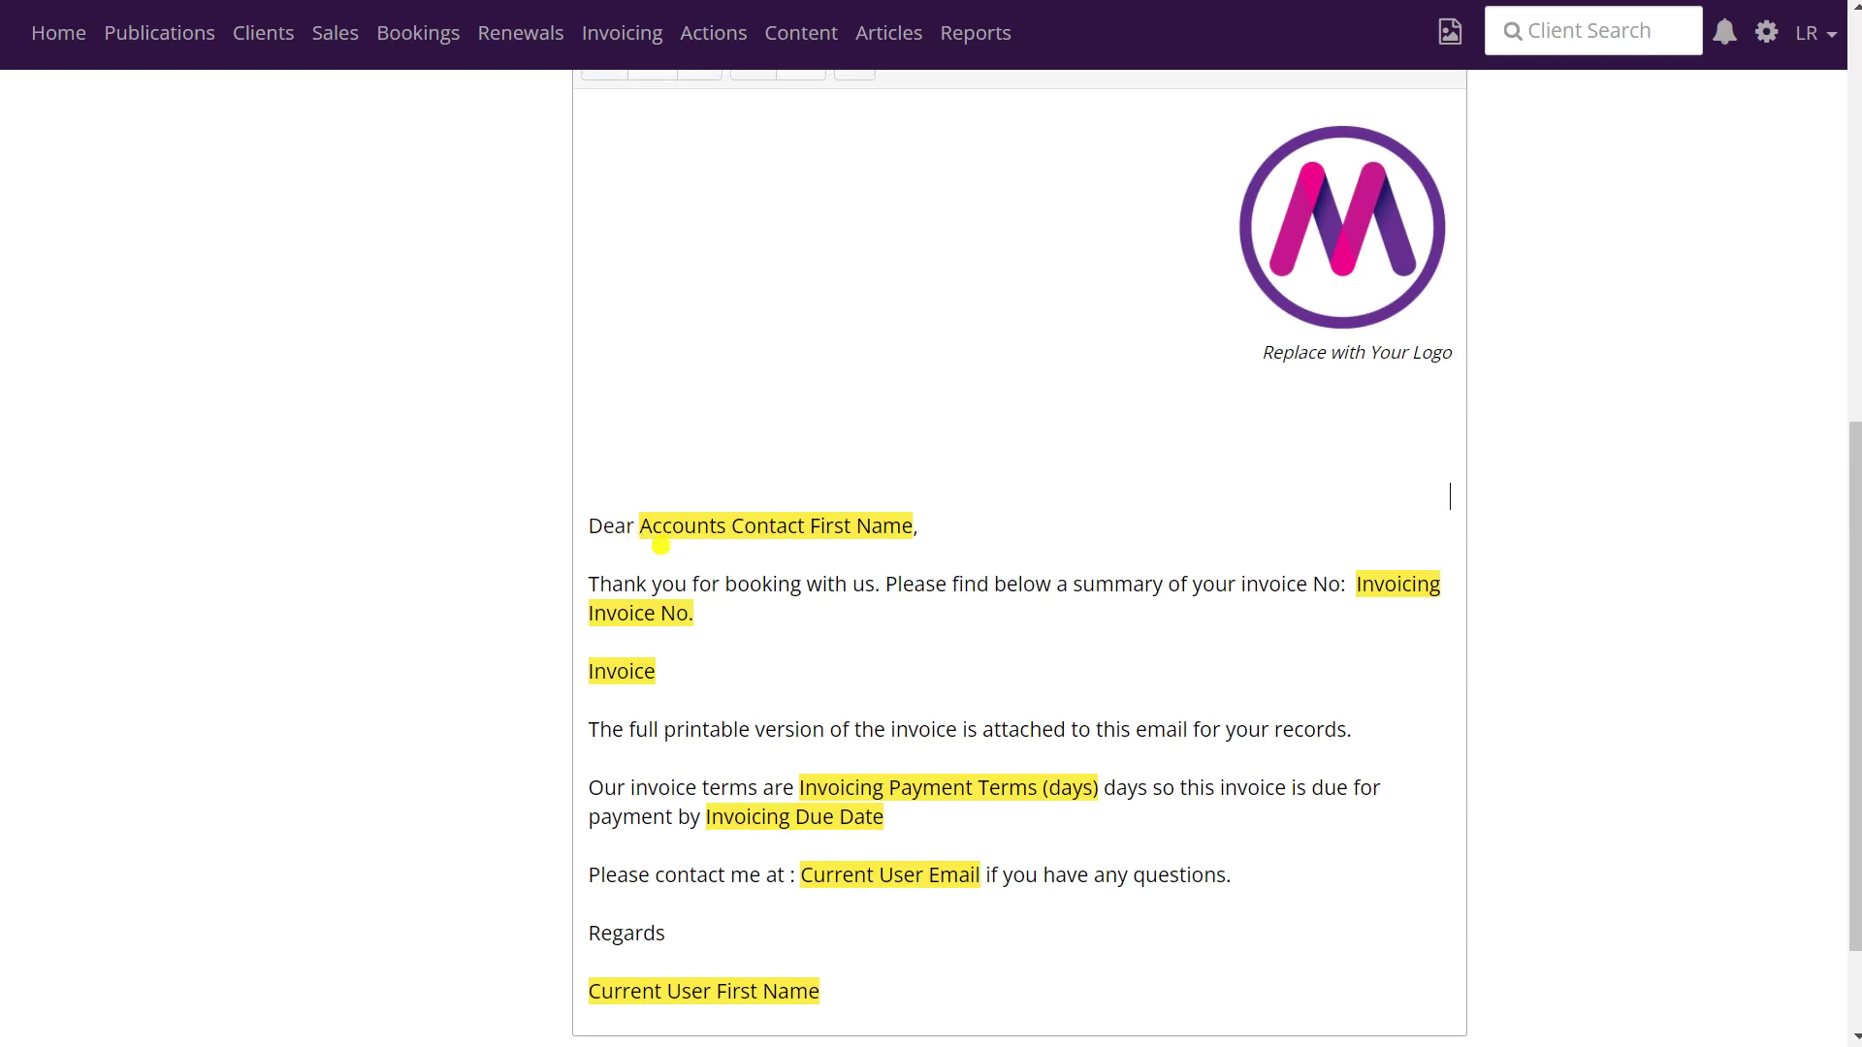
scroll(660, 545, "up", 3)
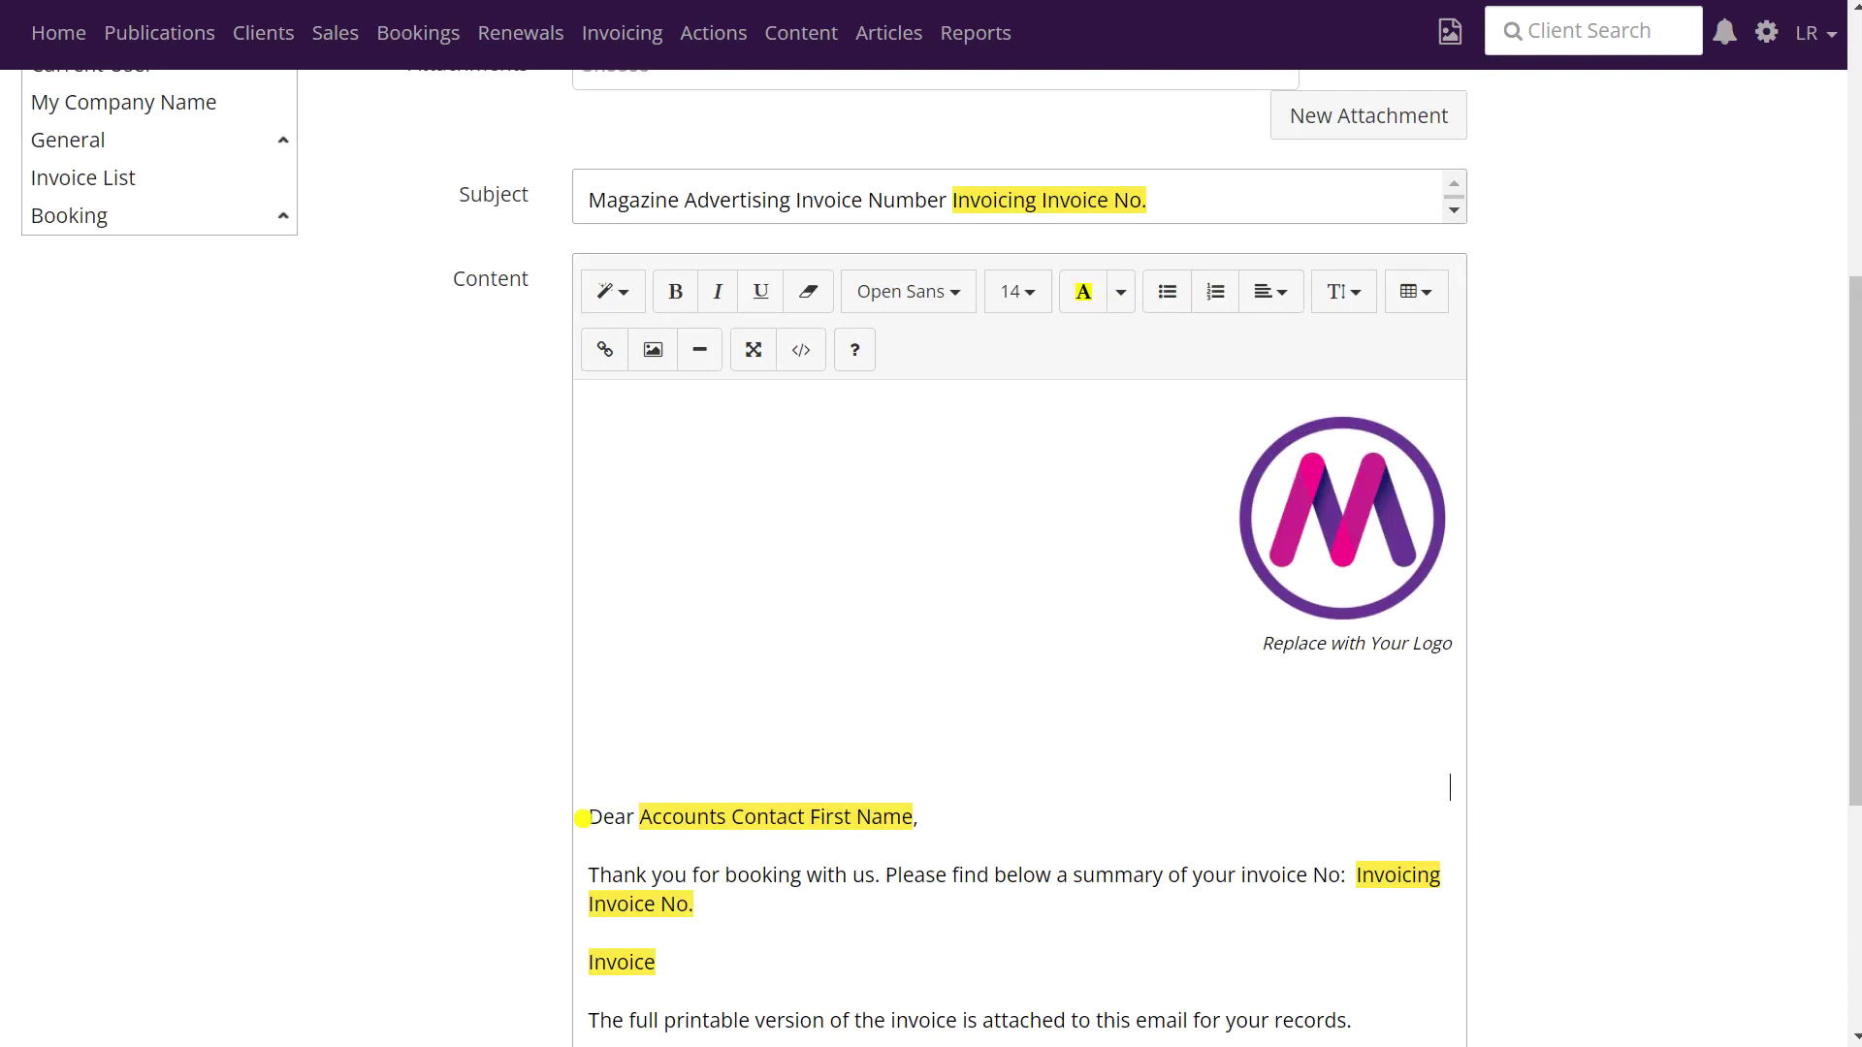
scroll(266, 361, "up", 3)
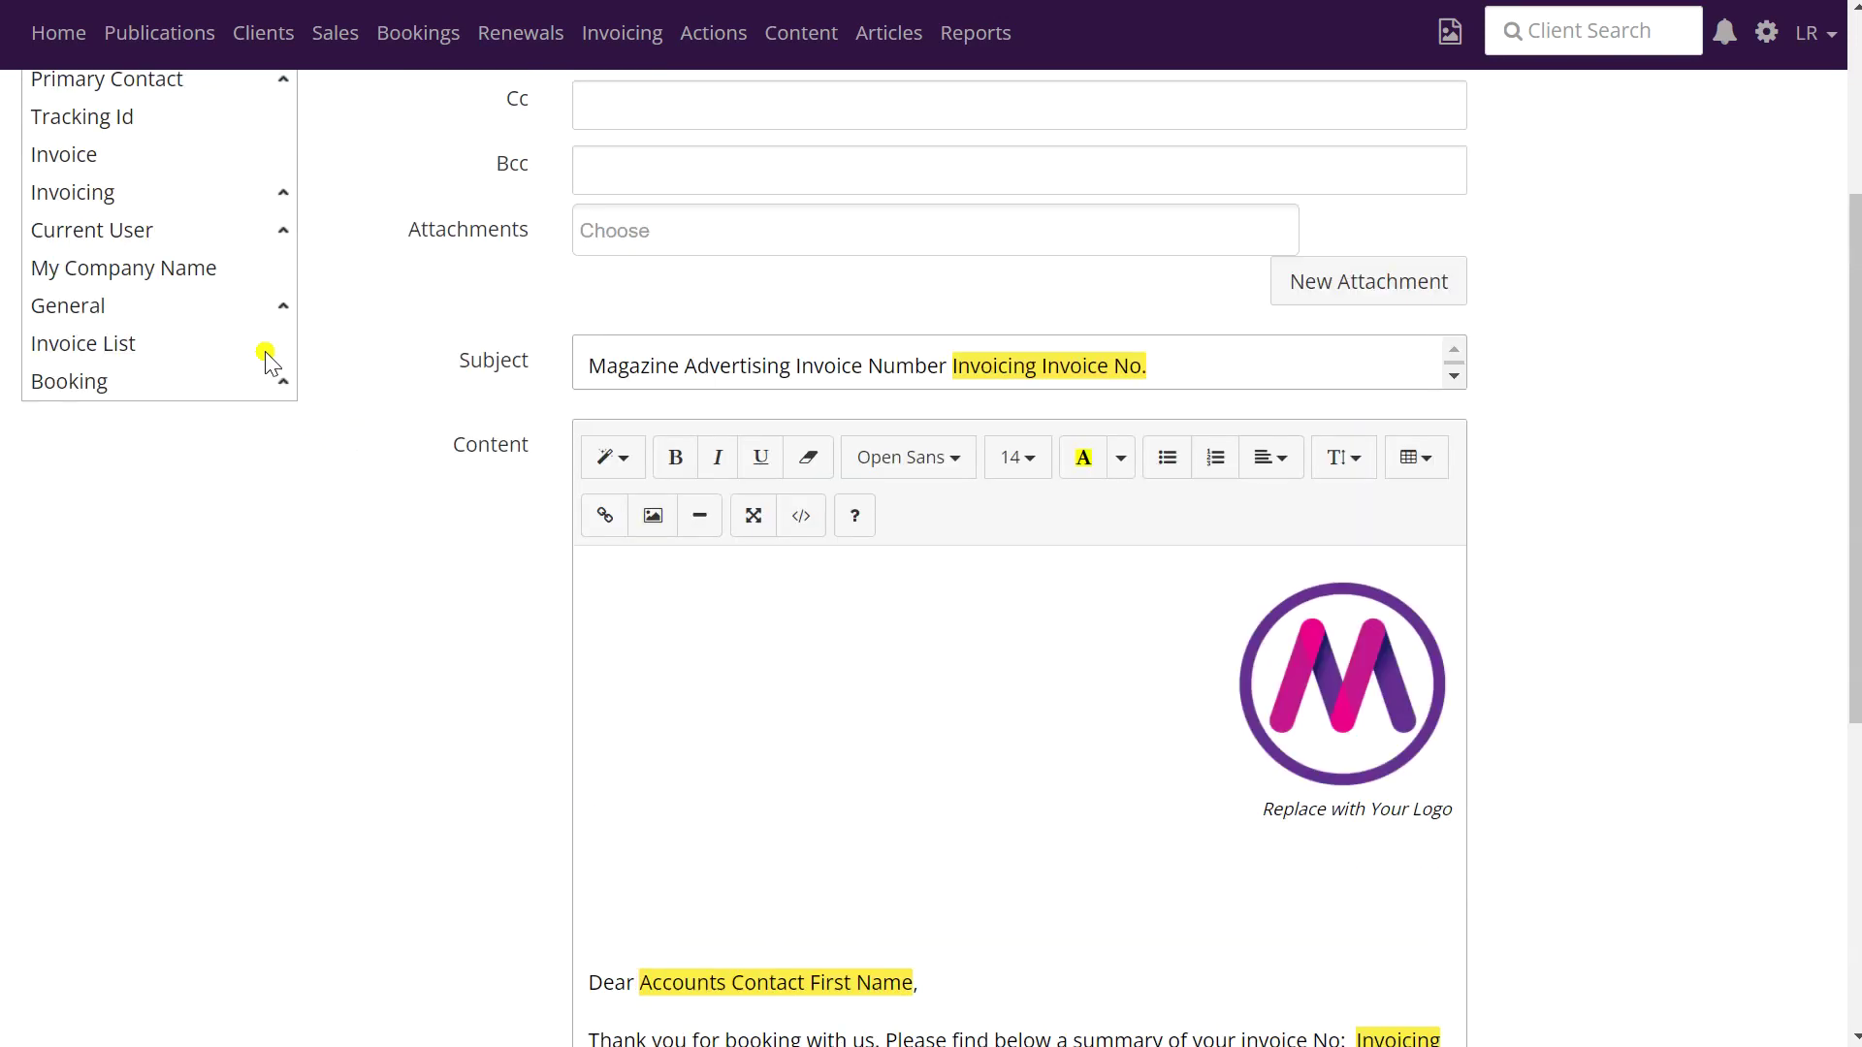
mouse_move(199, 309)
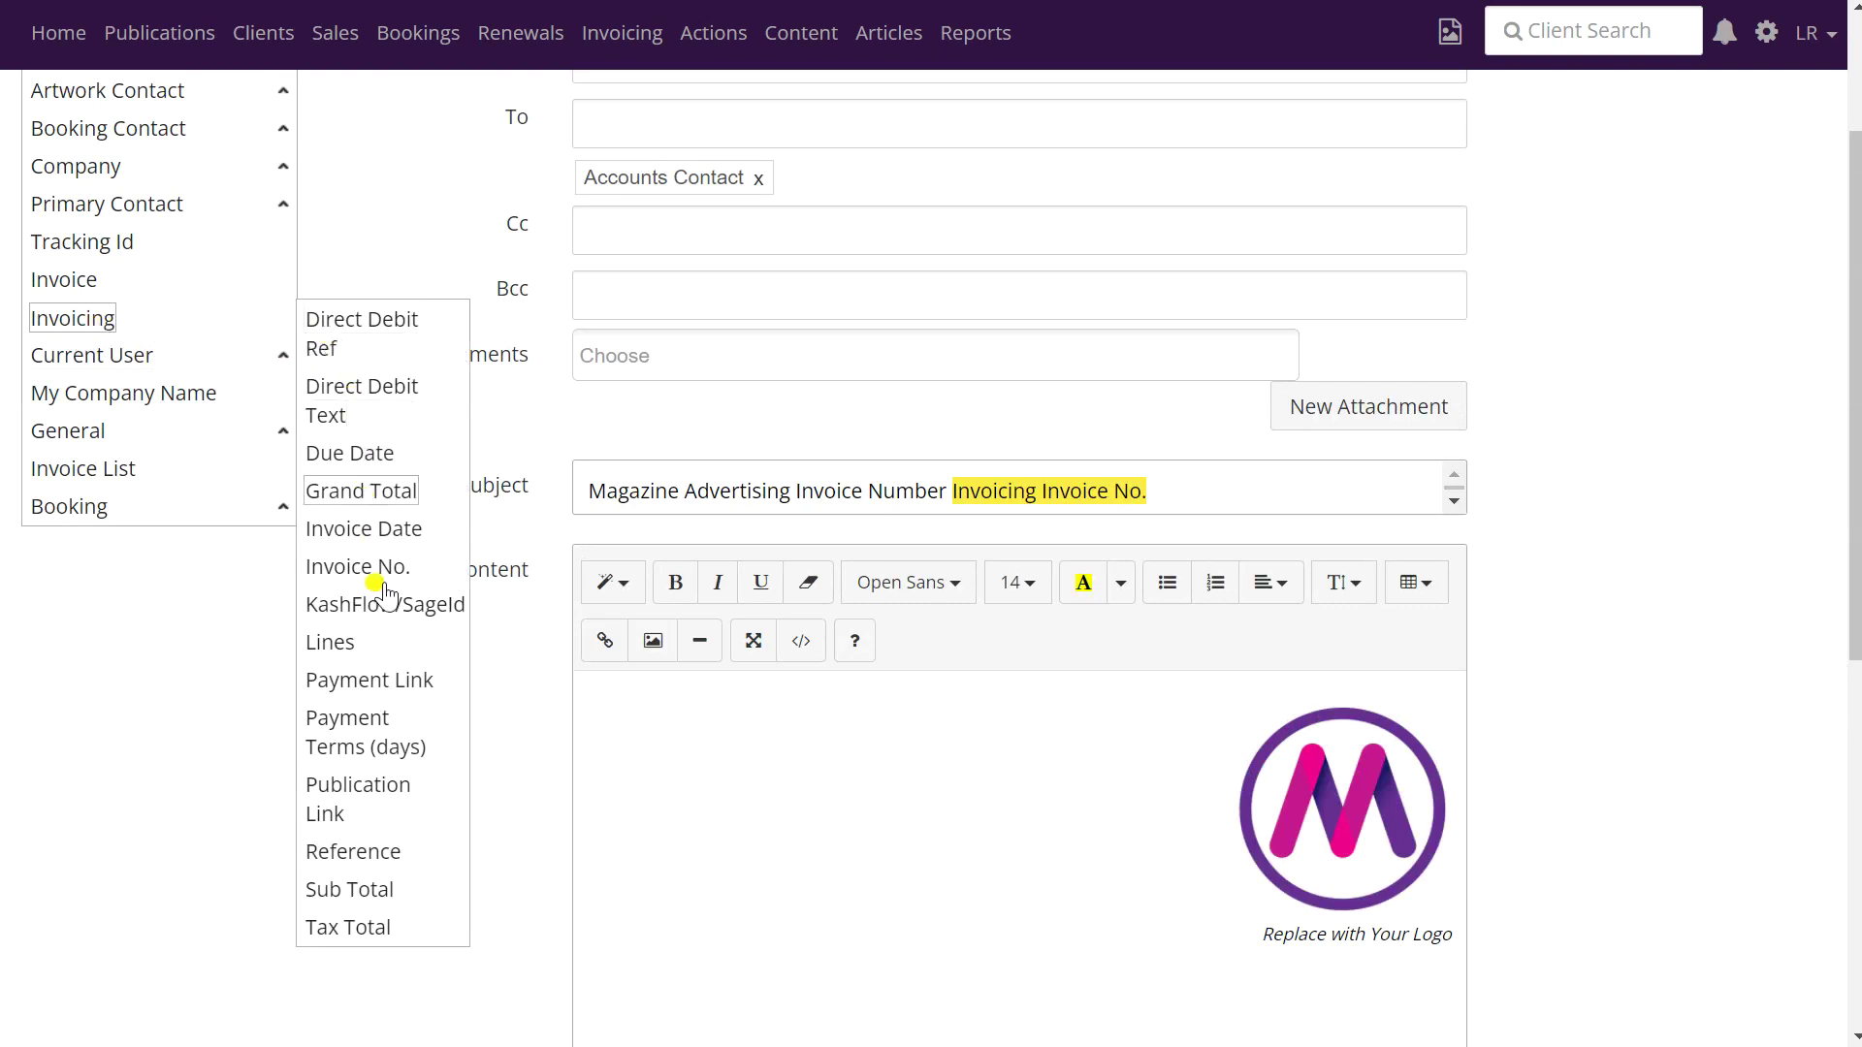
scroll(393, 679, "up", 2)
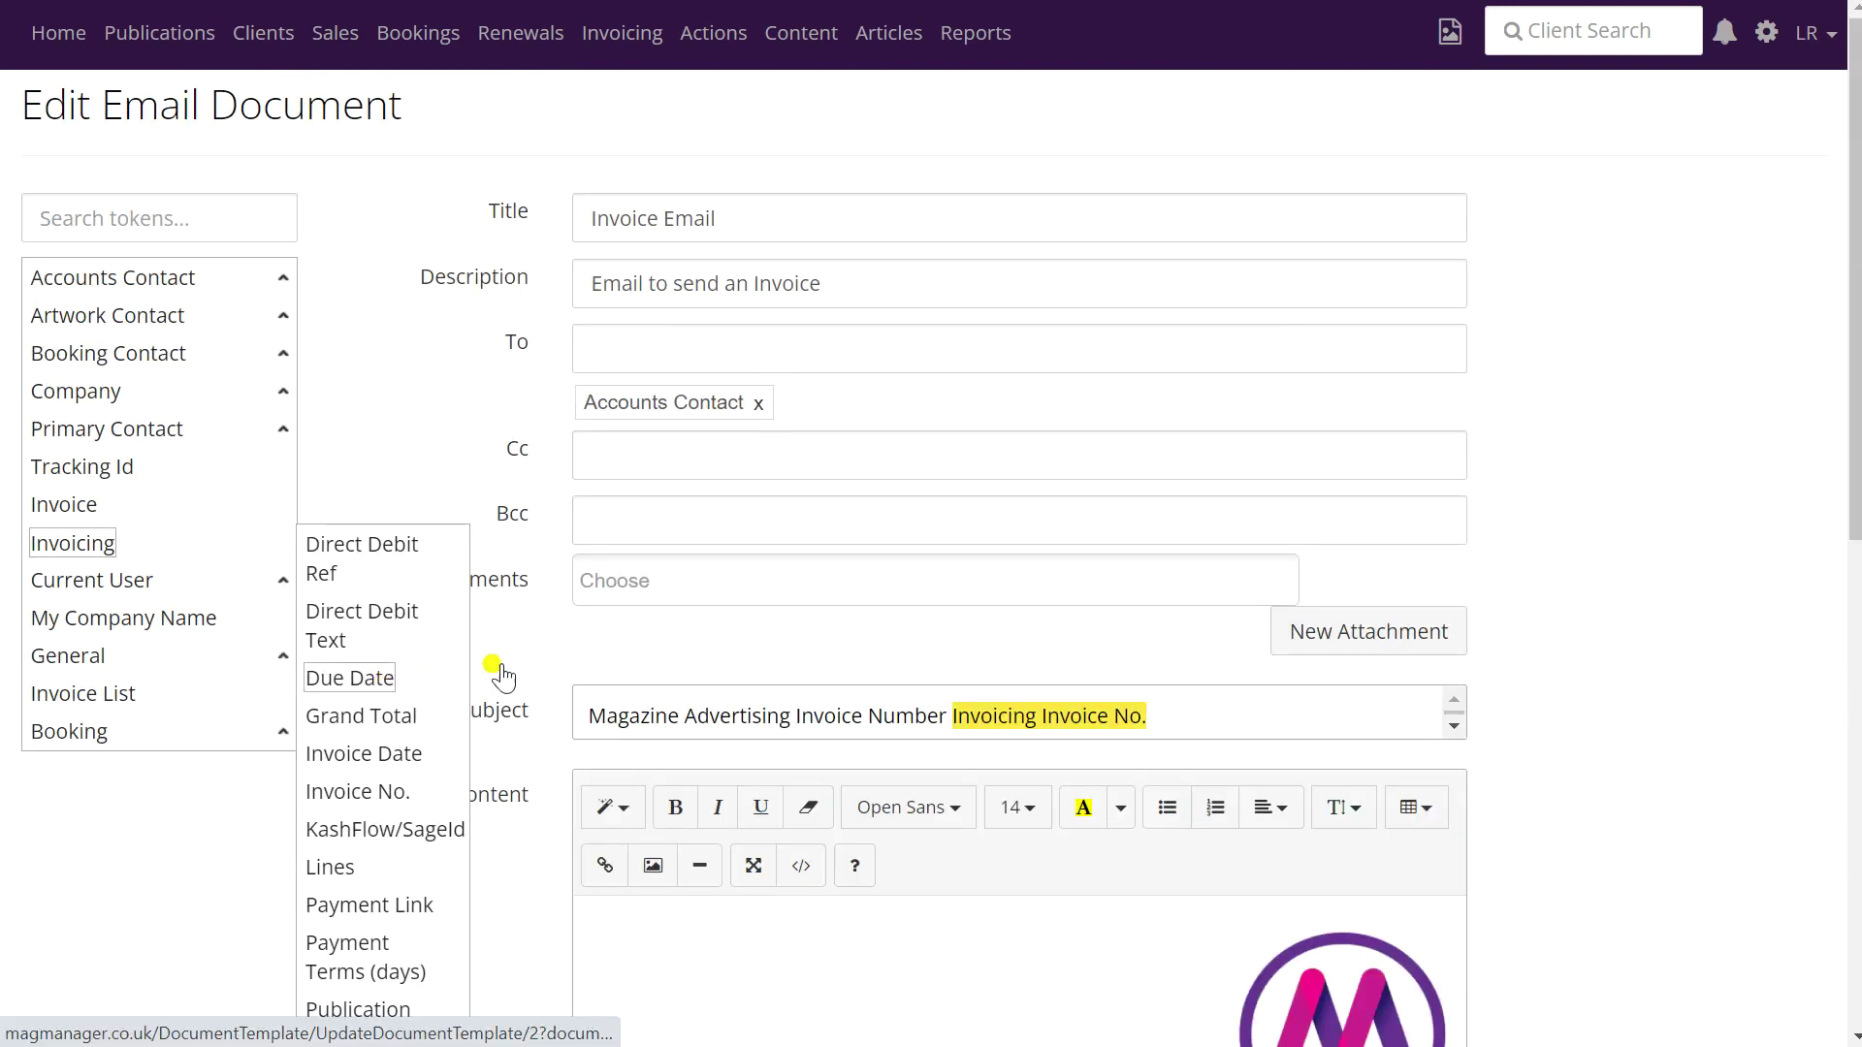
scroll(797, 463, "down", 5)
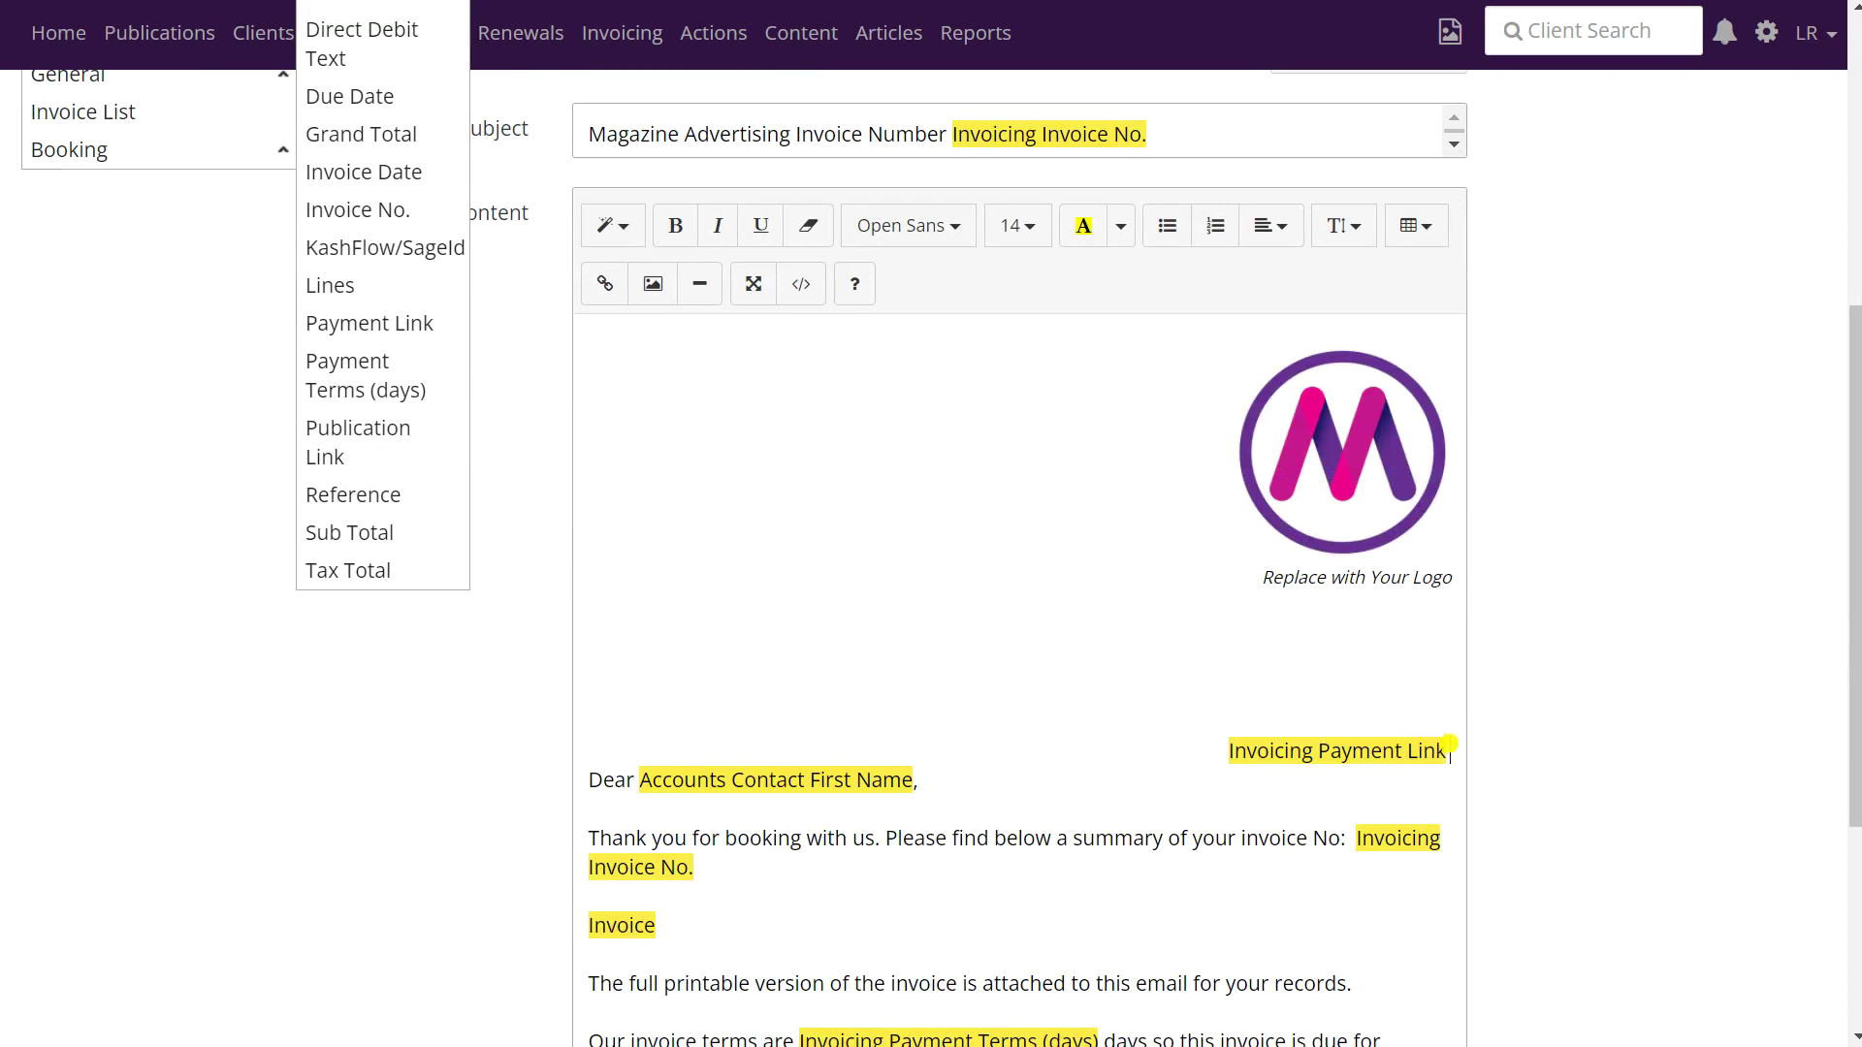
left_click_drag(1451, 745, 1224, 753)
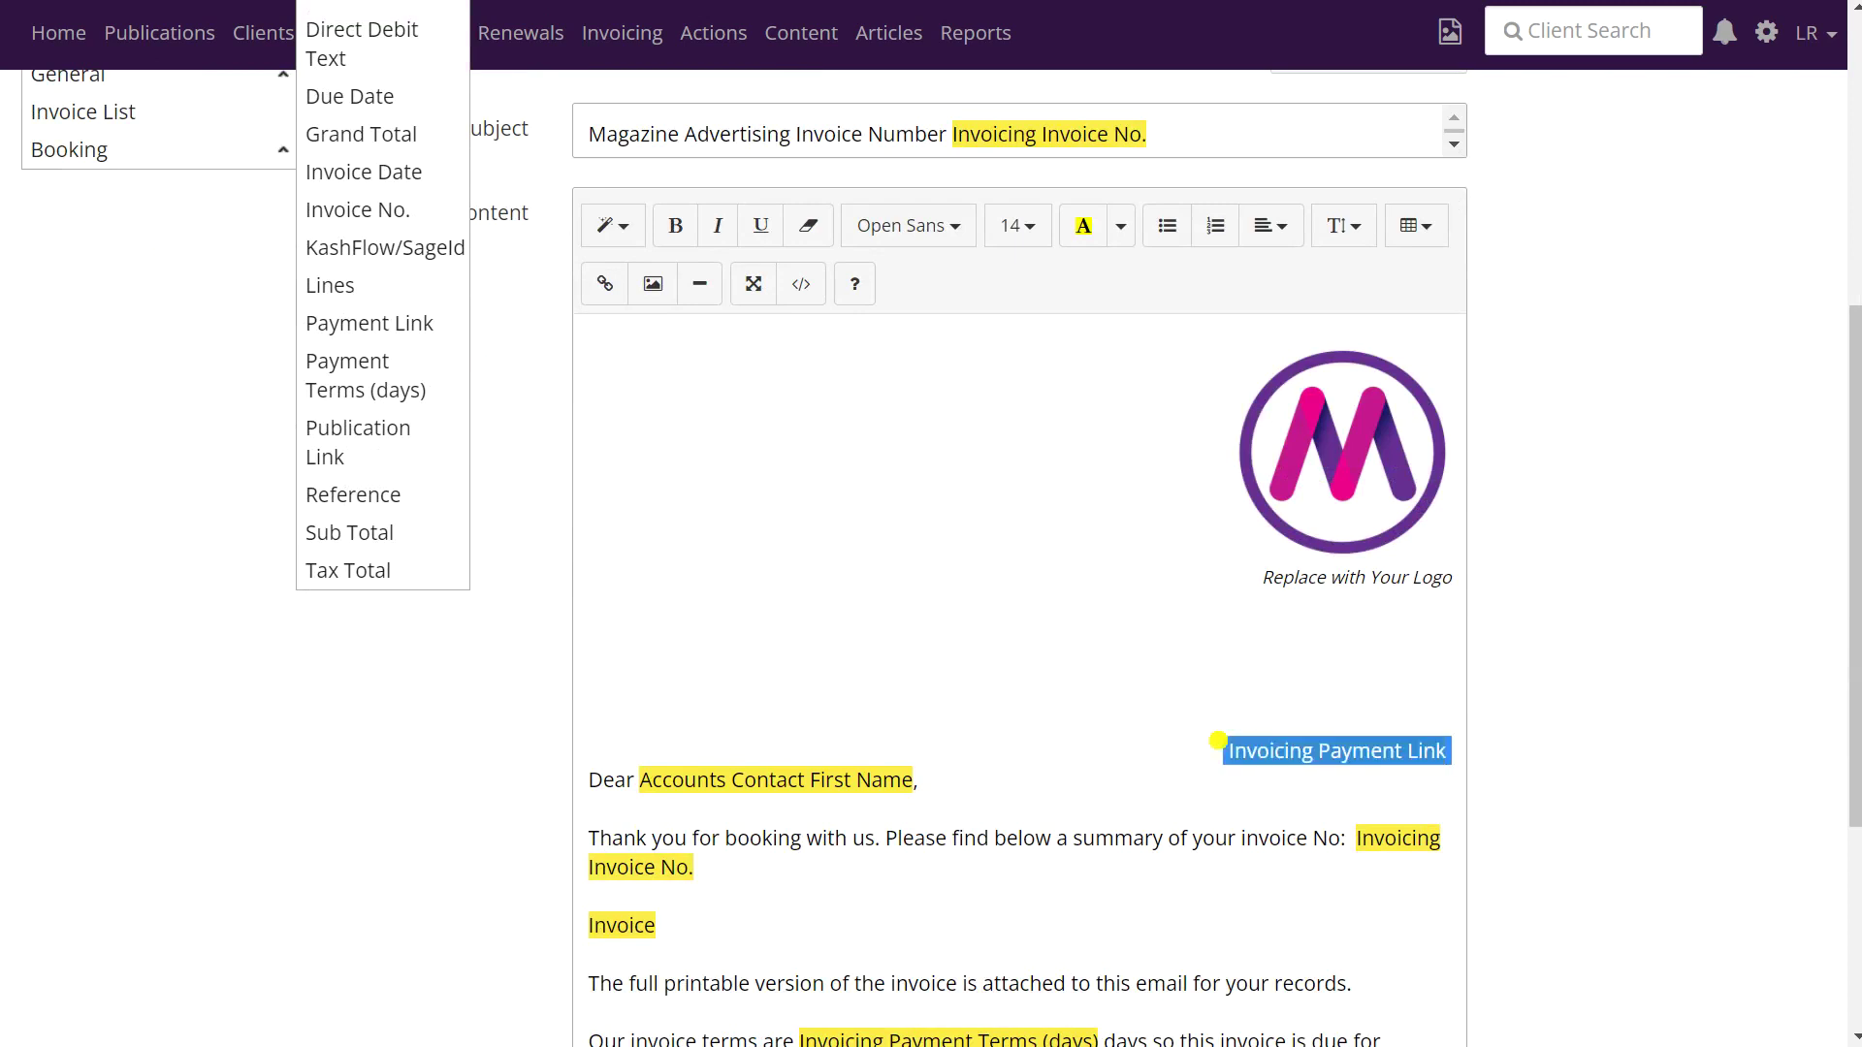
left_click(1290, 235)
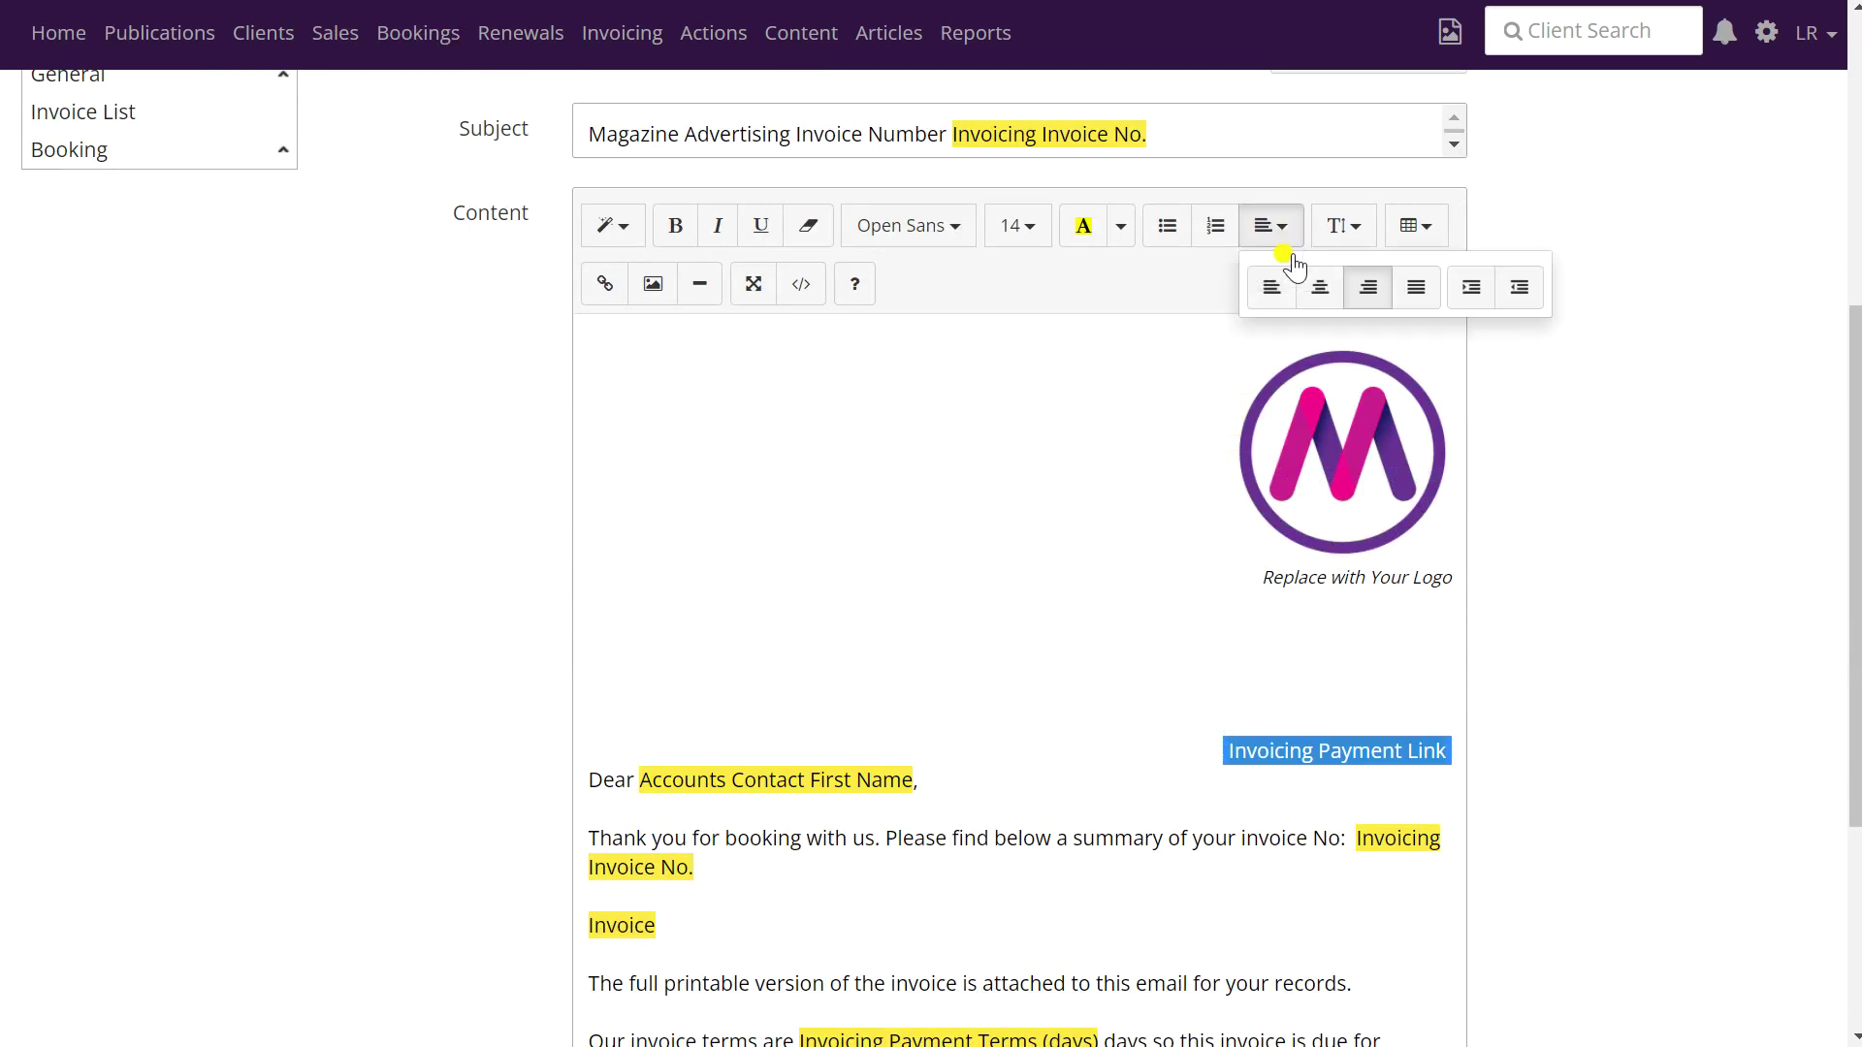
left_click(1270, 291)
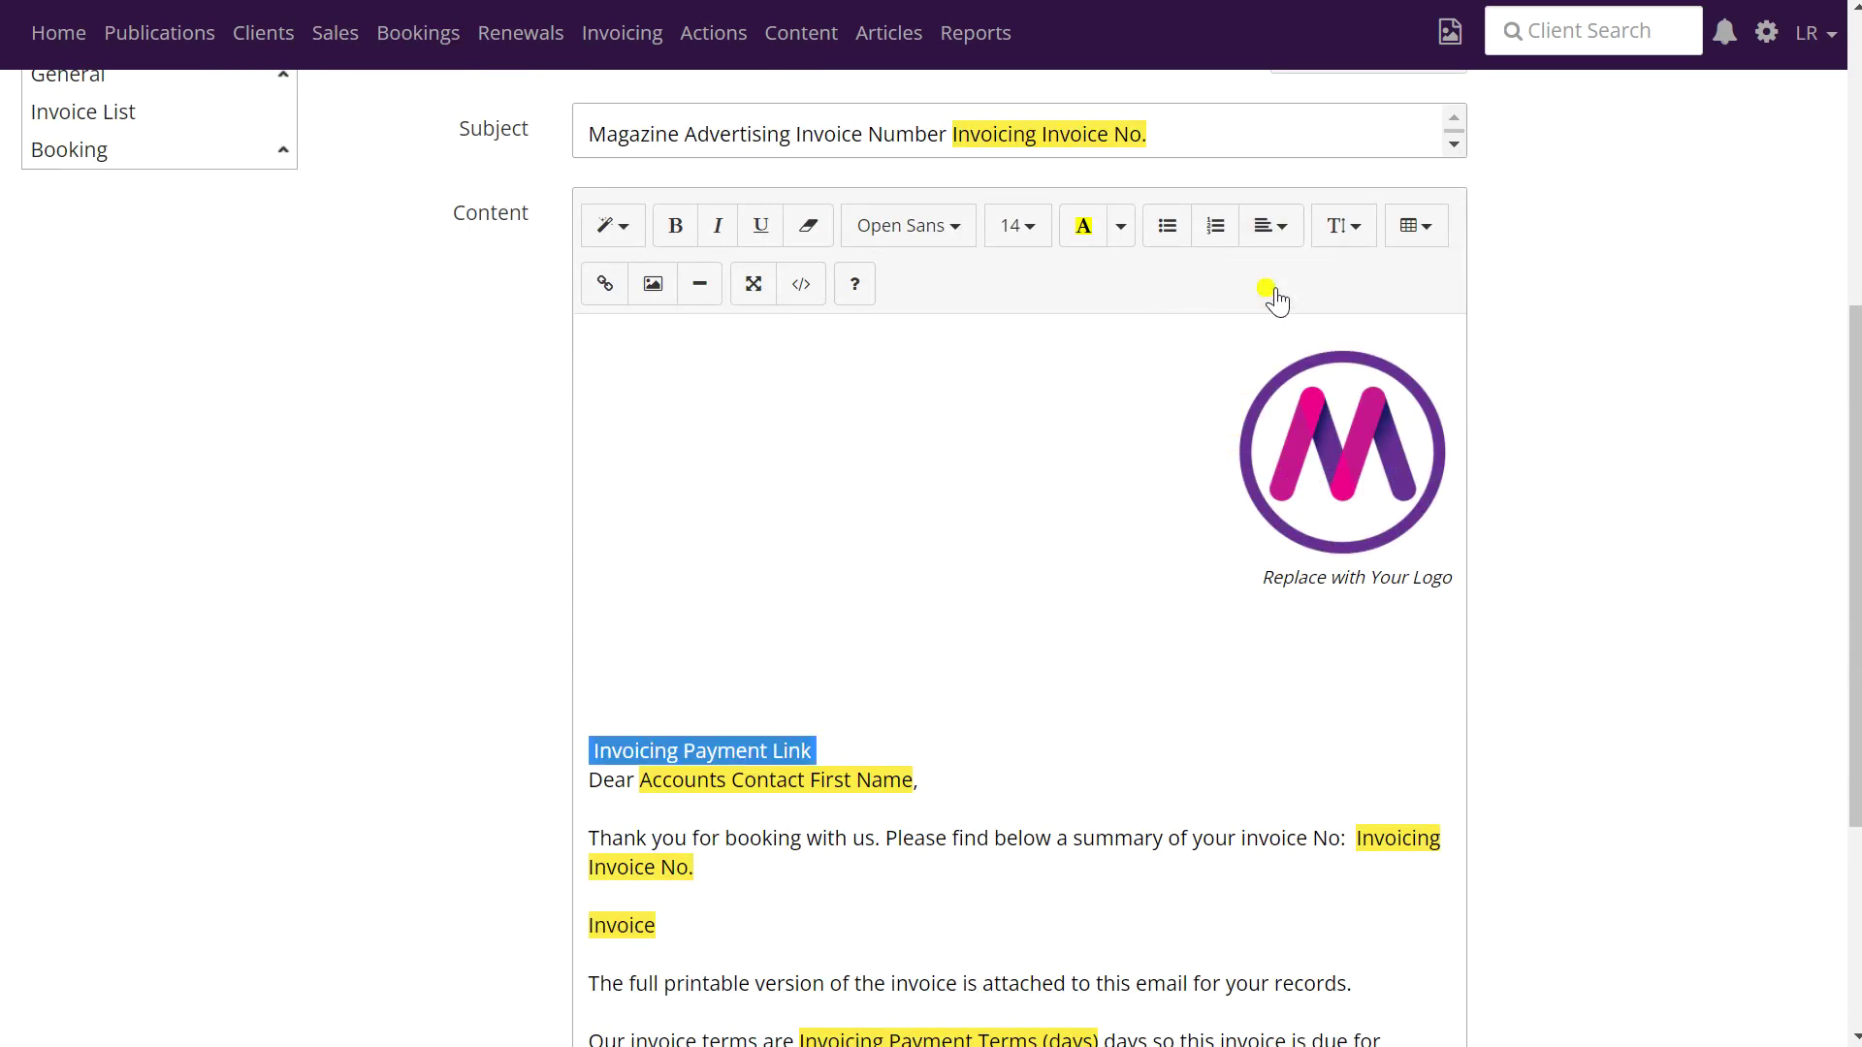
left_click(1275, 230)
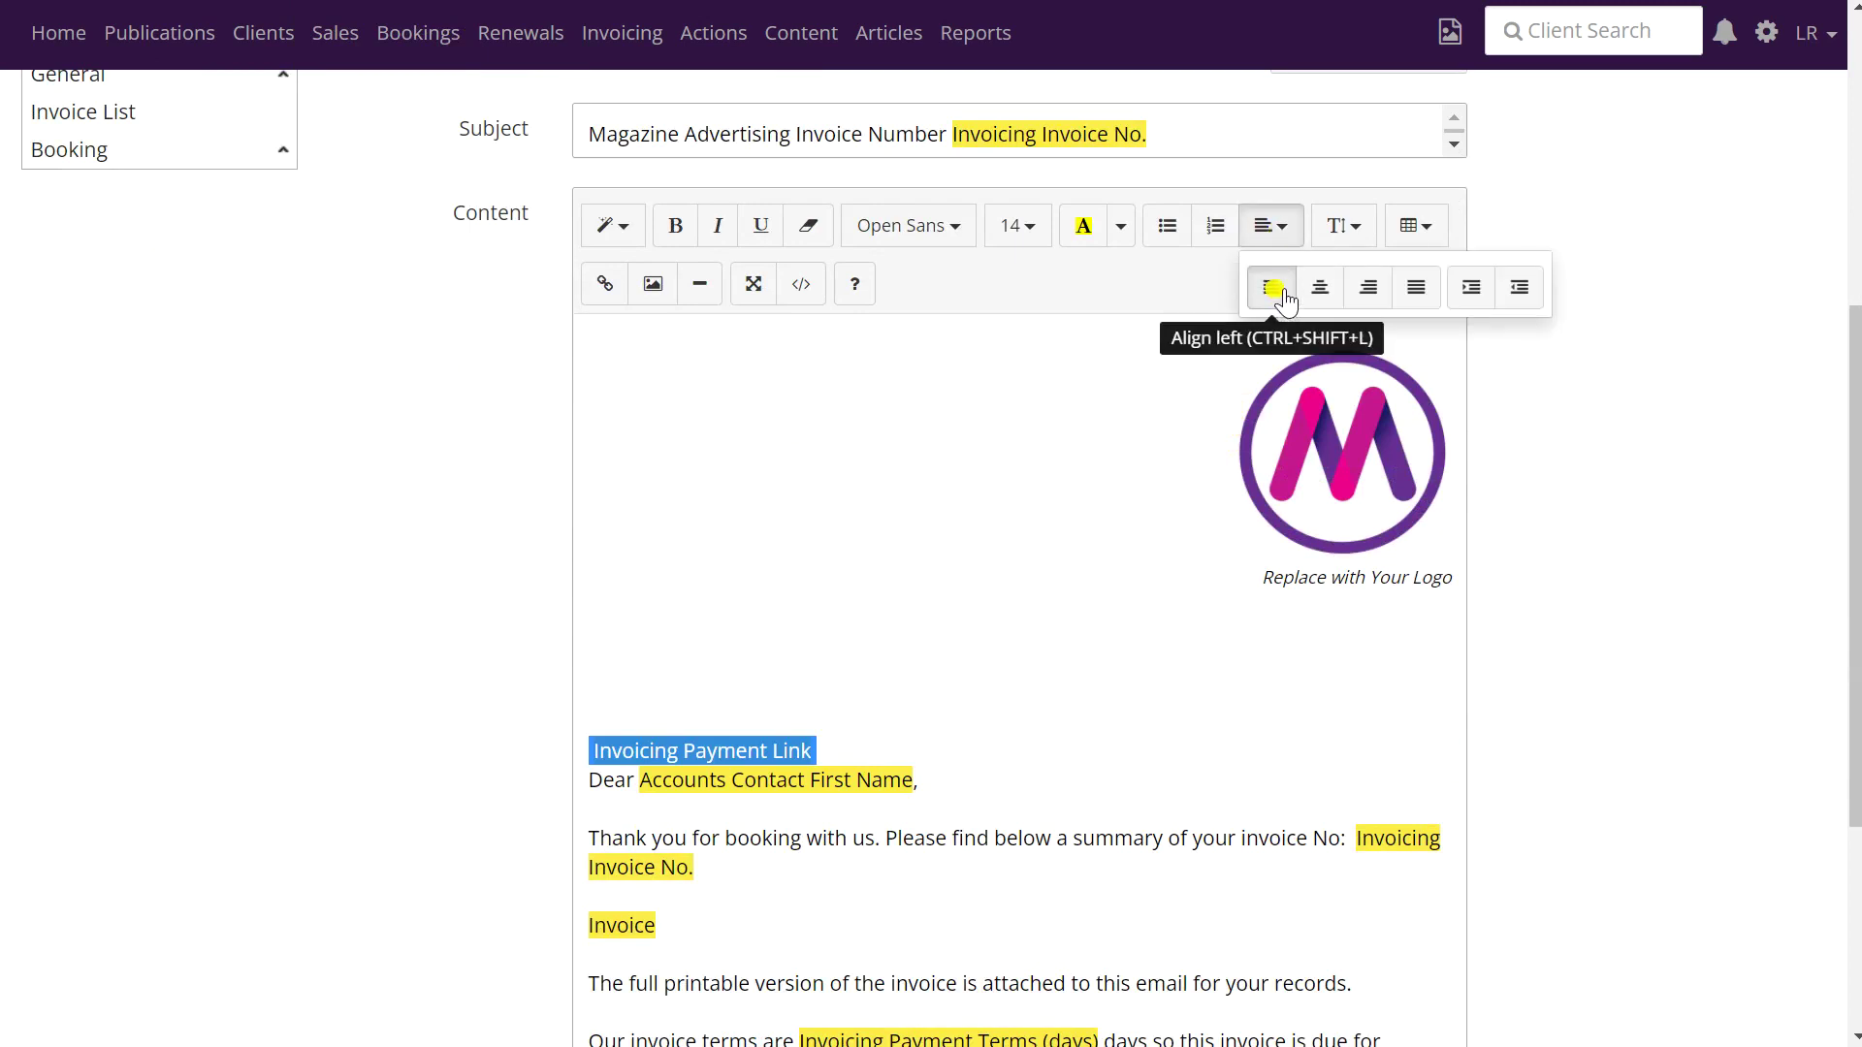
left_click(1273, 289)
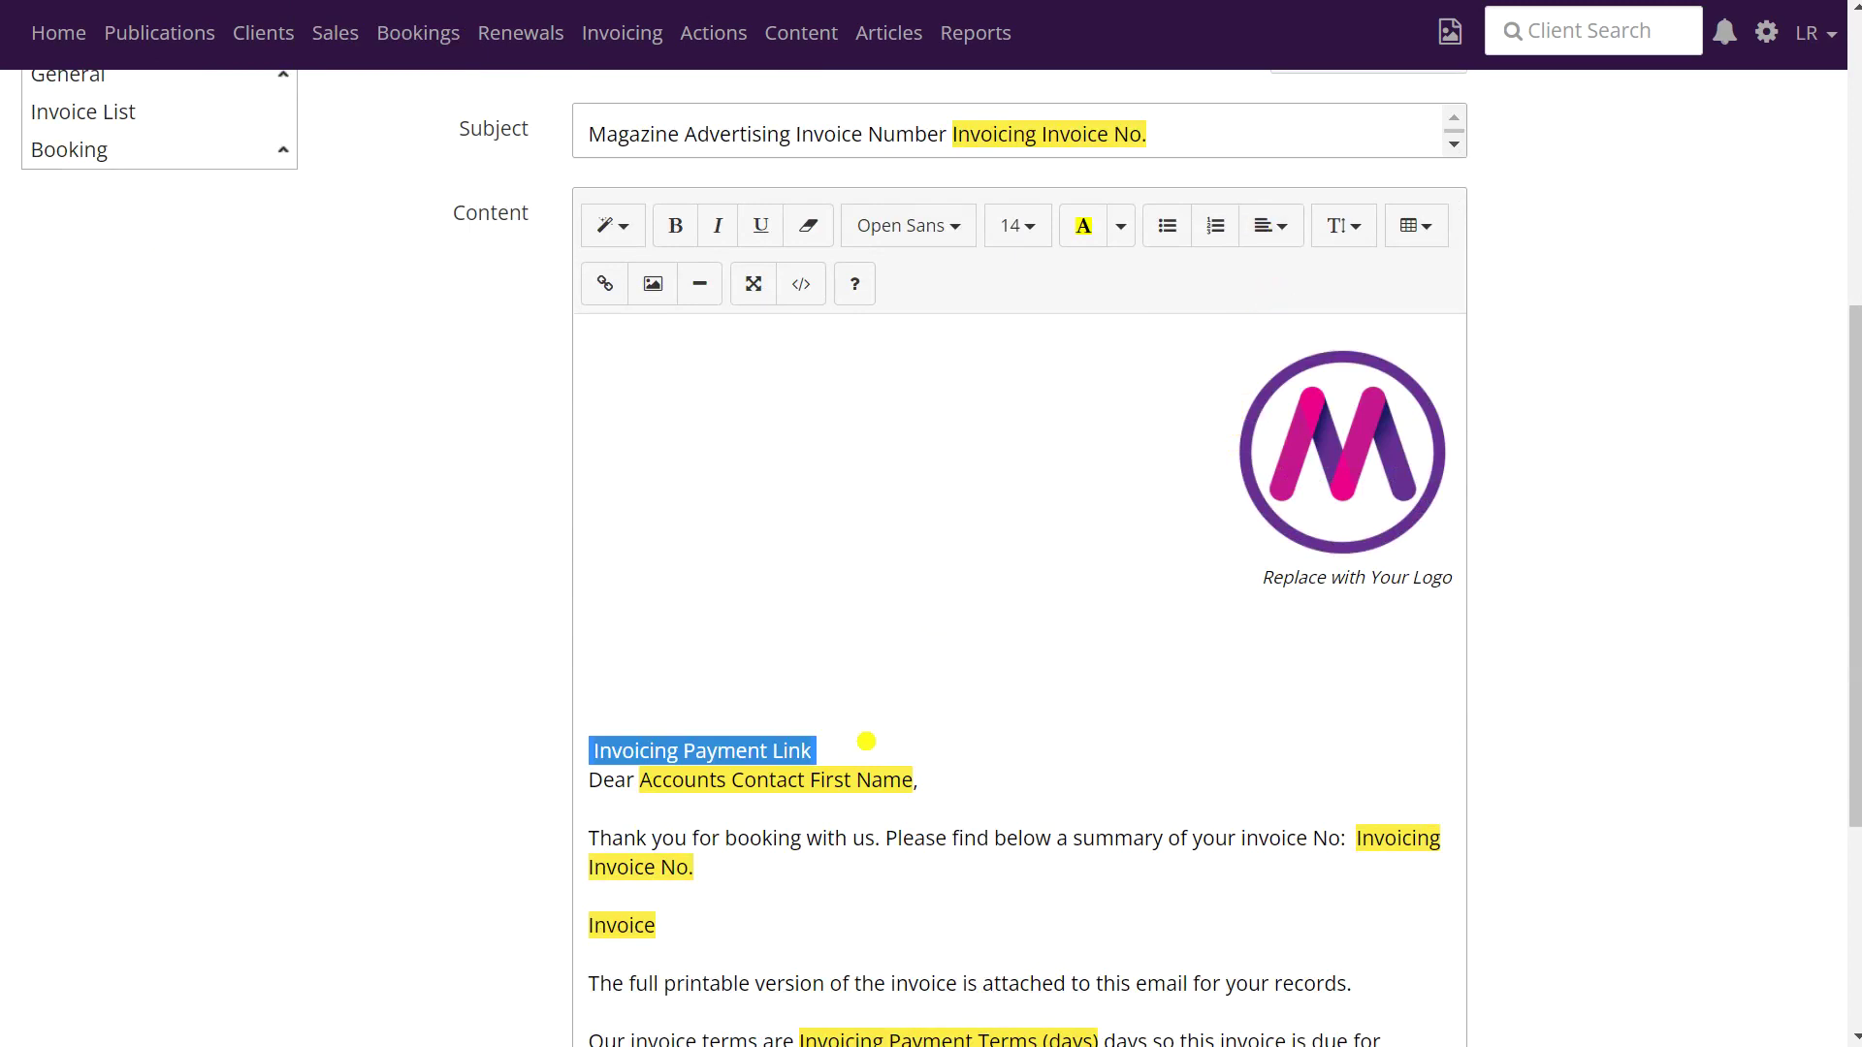
- Add blank lines below the payment link token and save the Invoice Email template
left_click(856, 742)
key("Return")
key("Return")
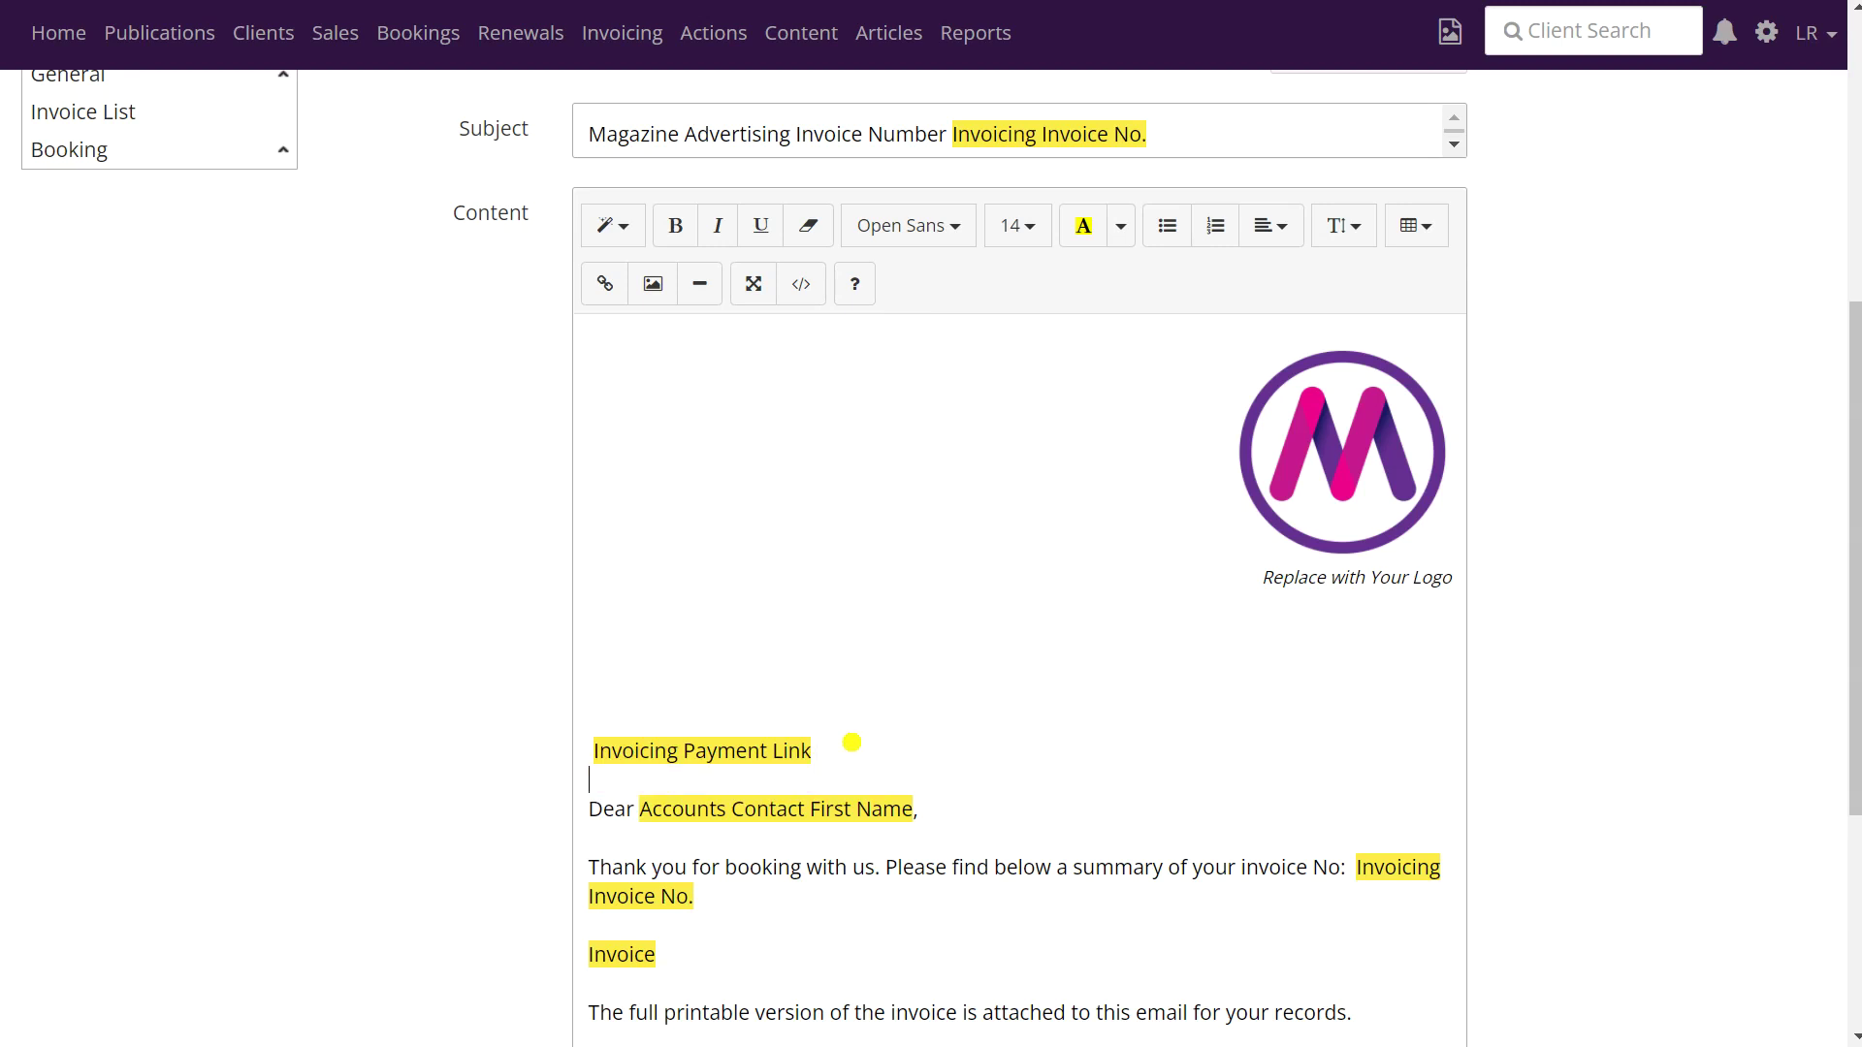
scroll(928, 588, "down", 5)
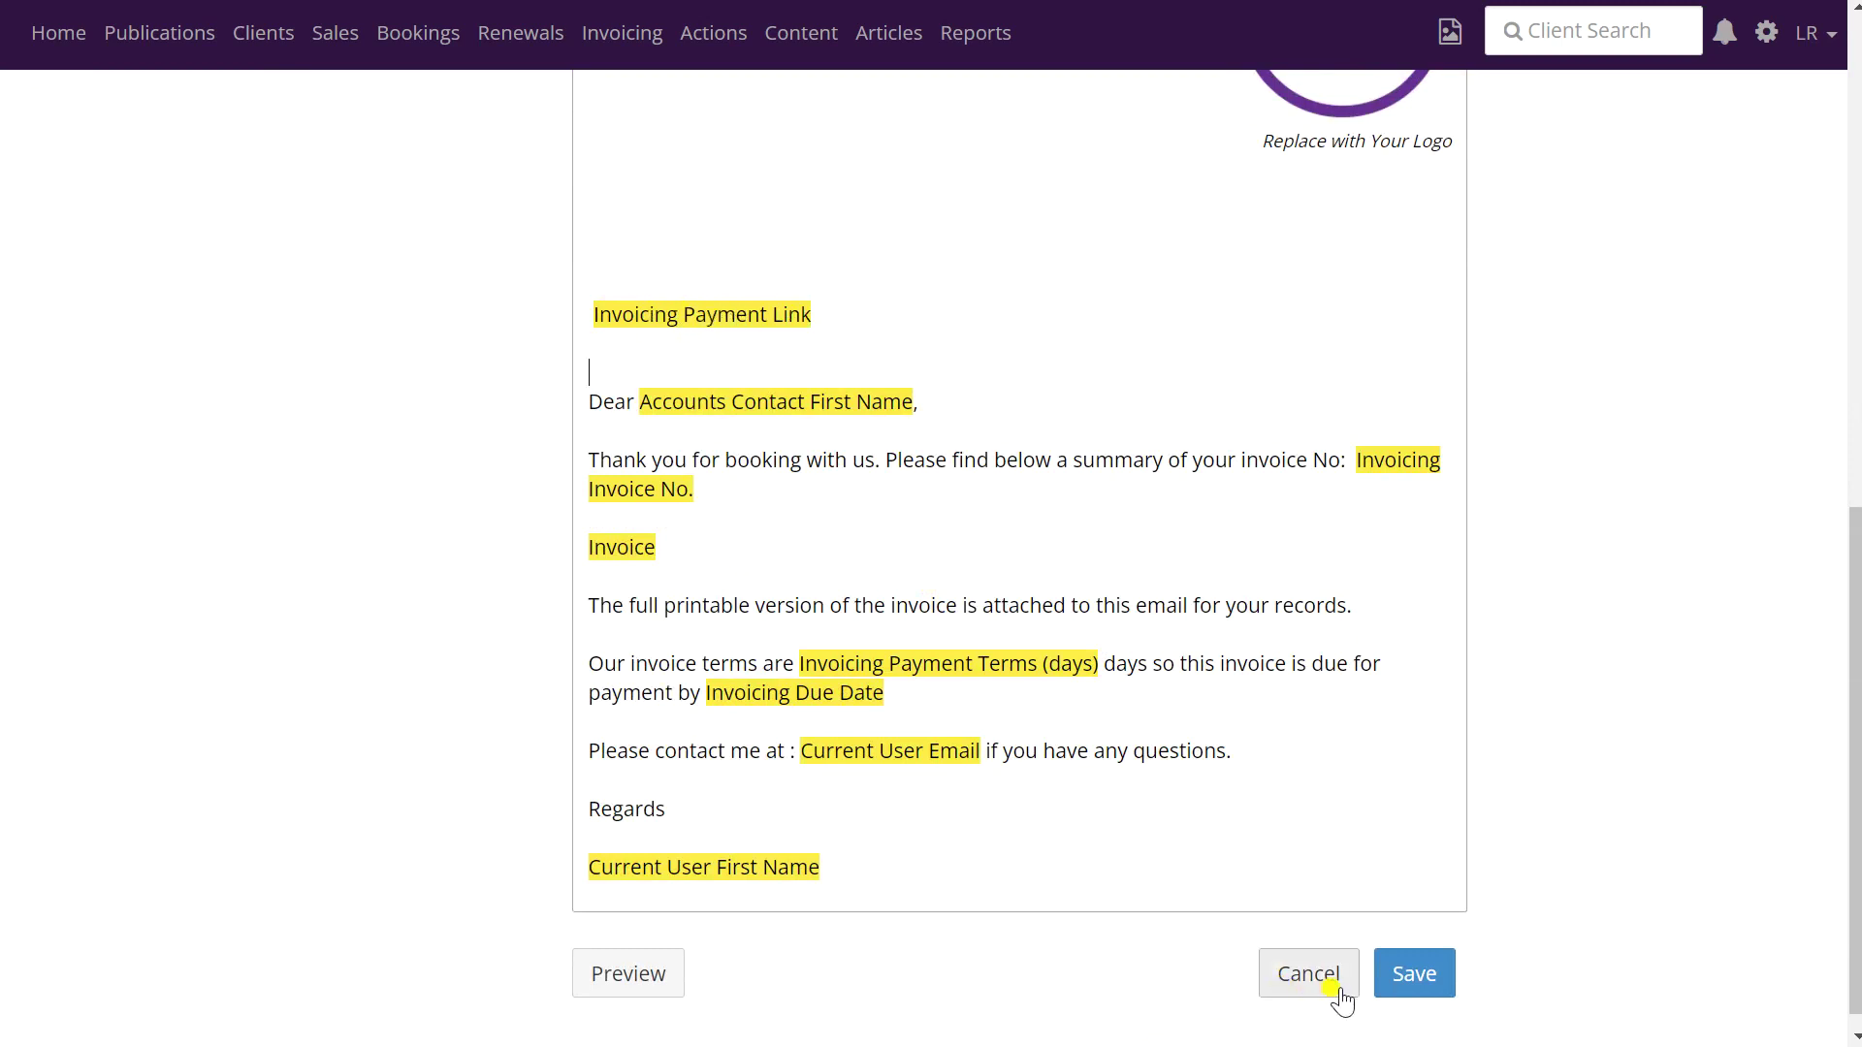
left_click(1417, 978)
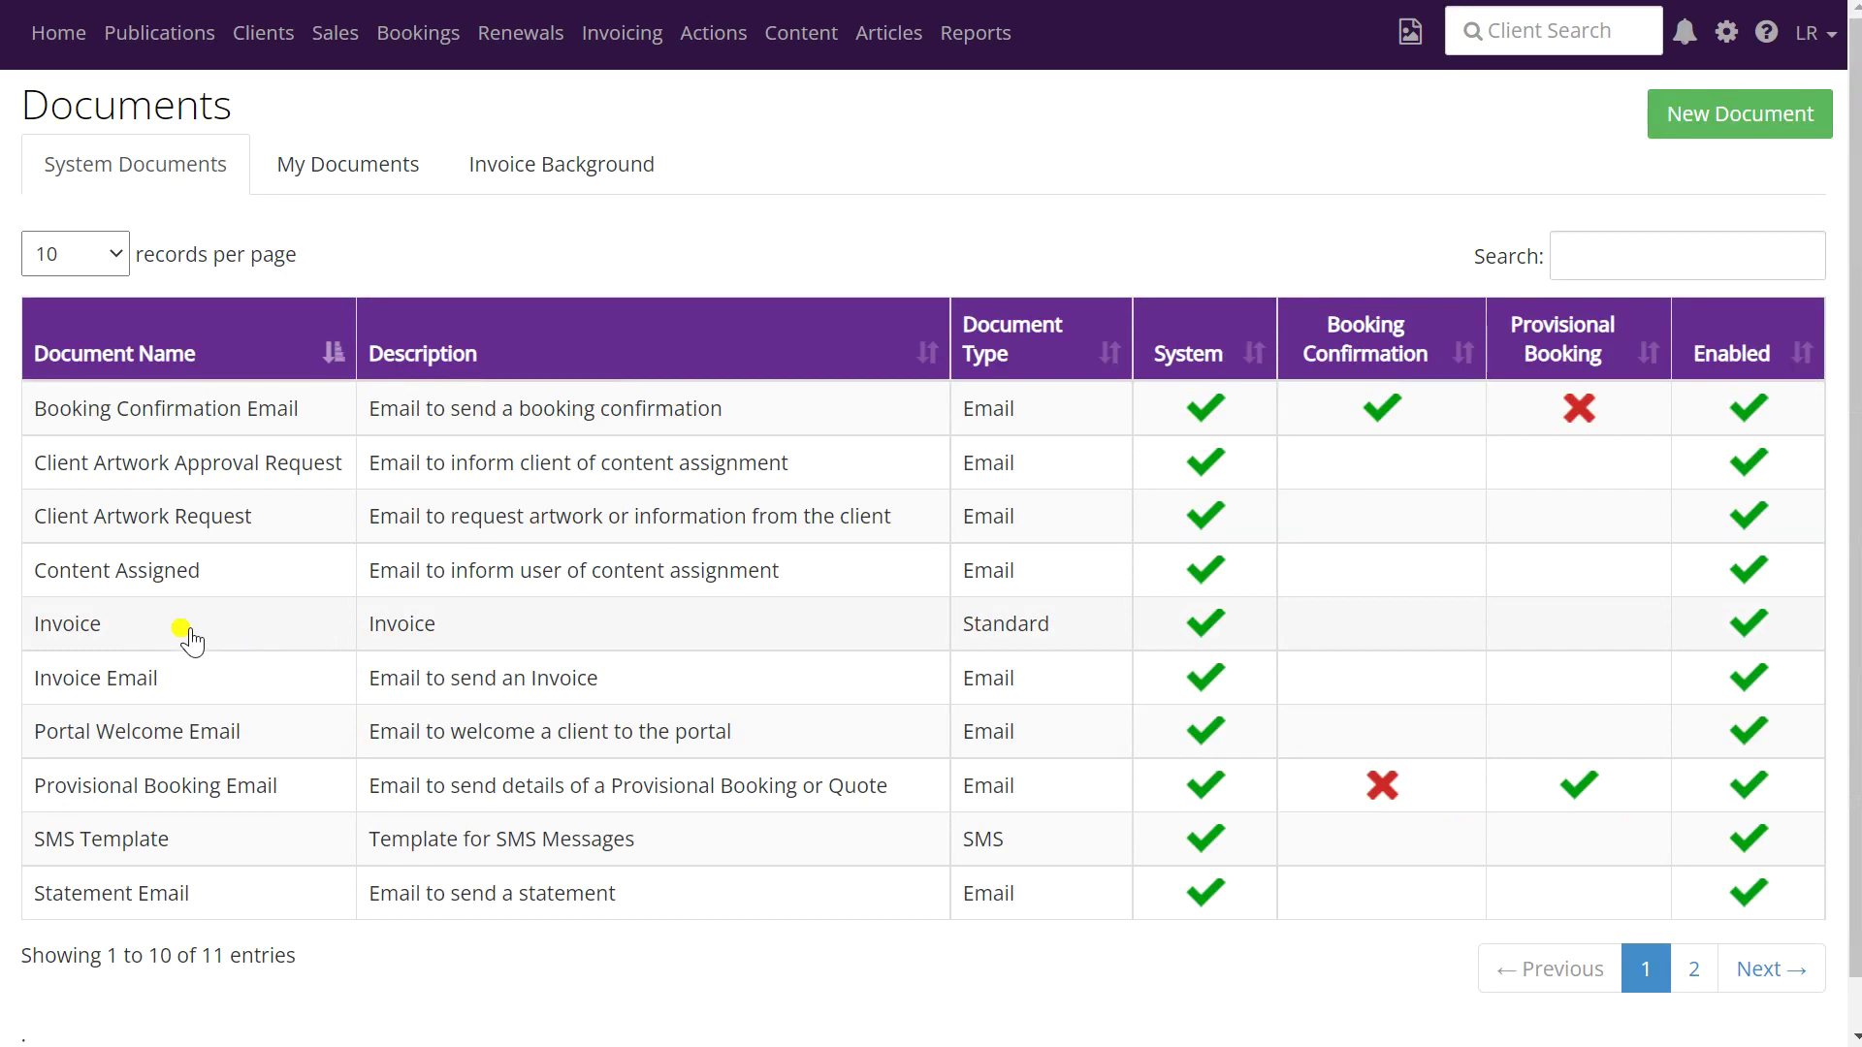
- Insert an Invoicing Payment Link token under the Invoice document's INVOICE heading and save it
left_click(133, 625)
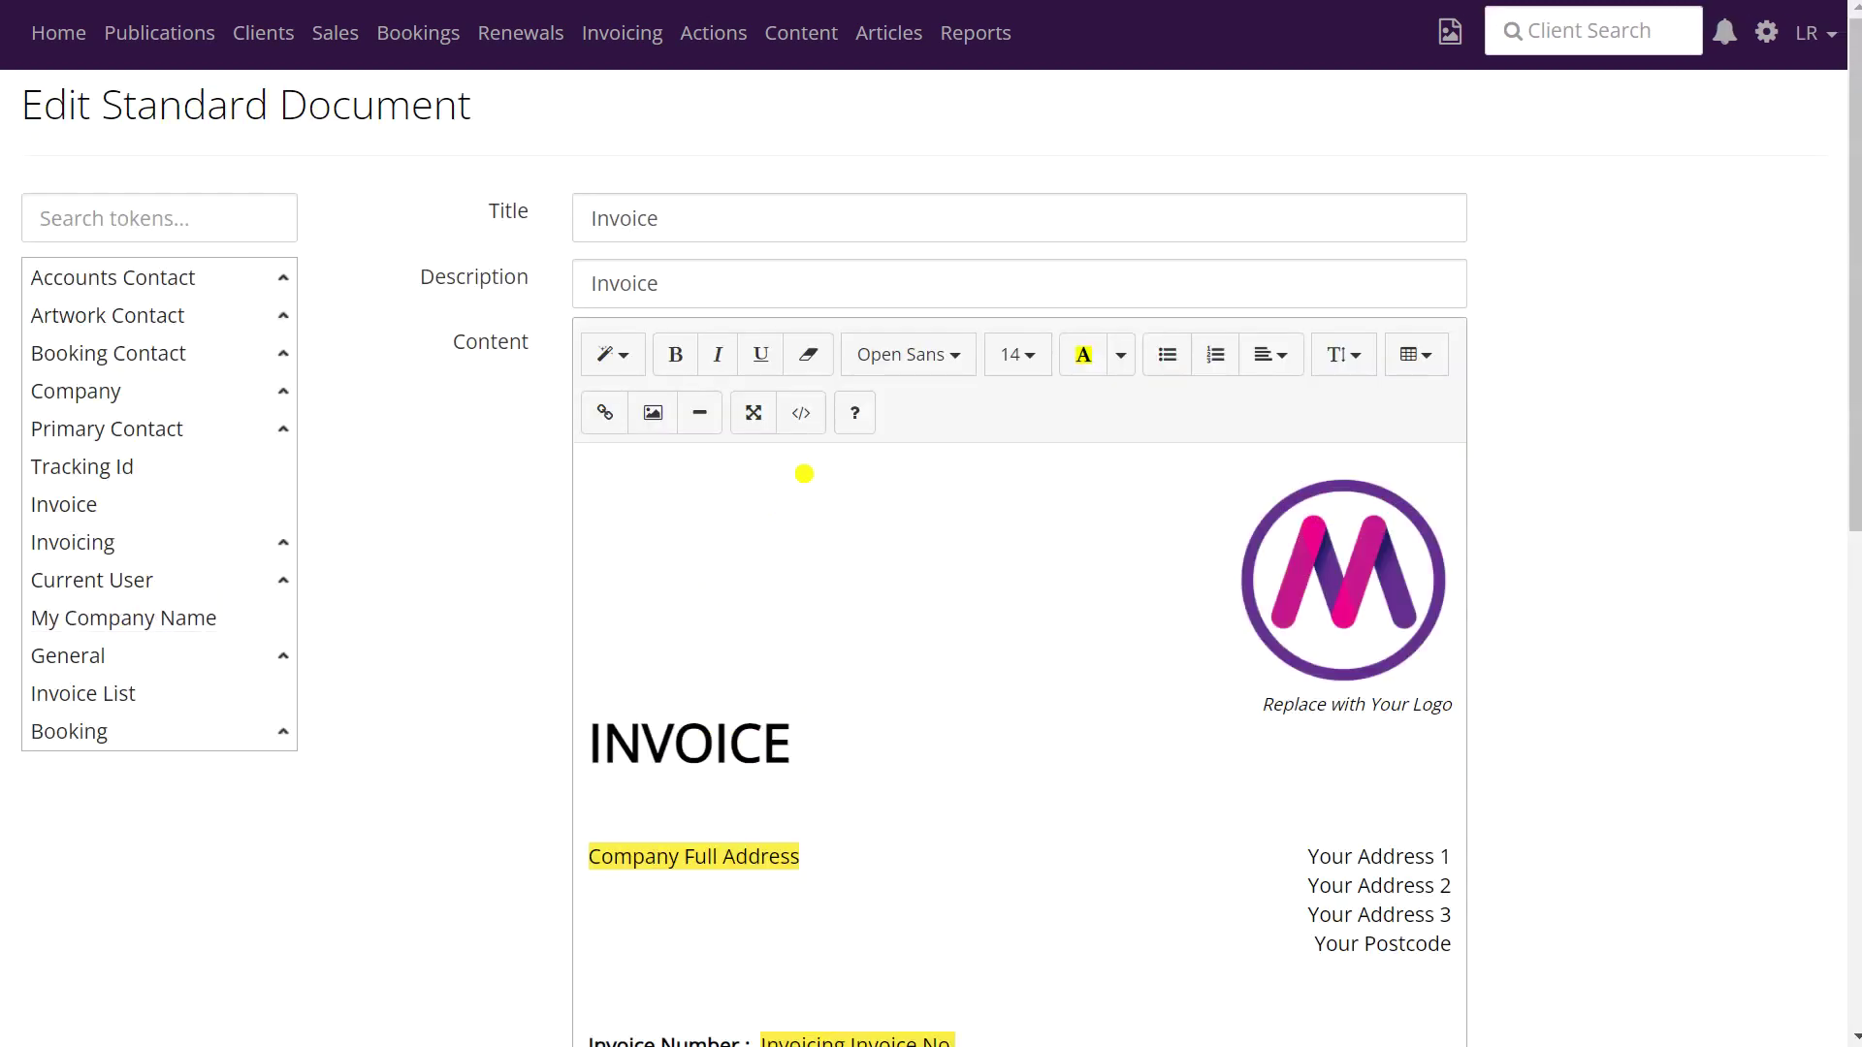
scroll(804, 474, "down", 2)
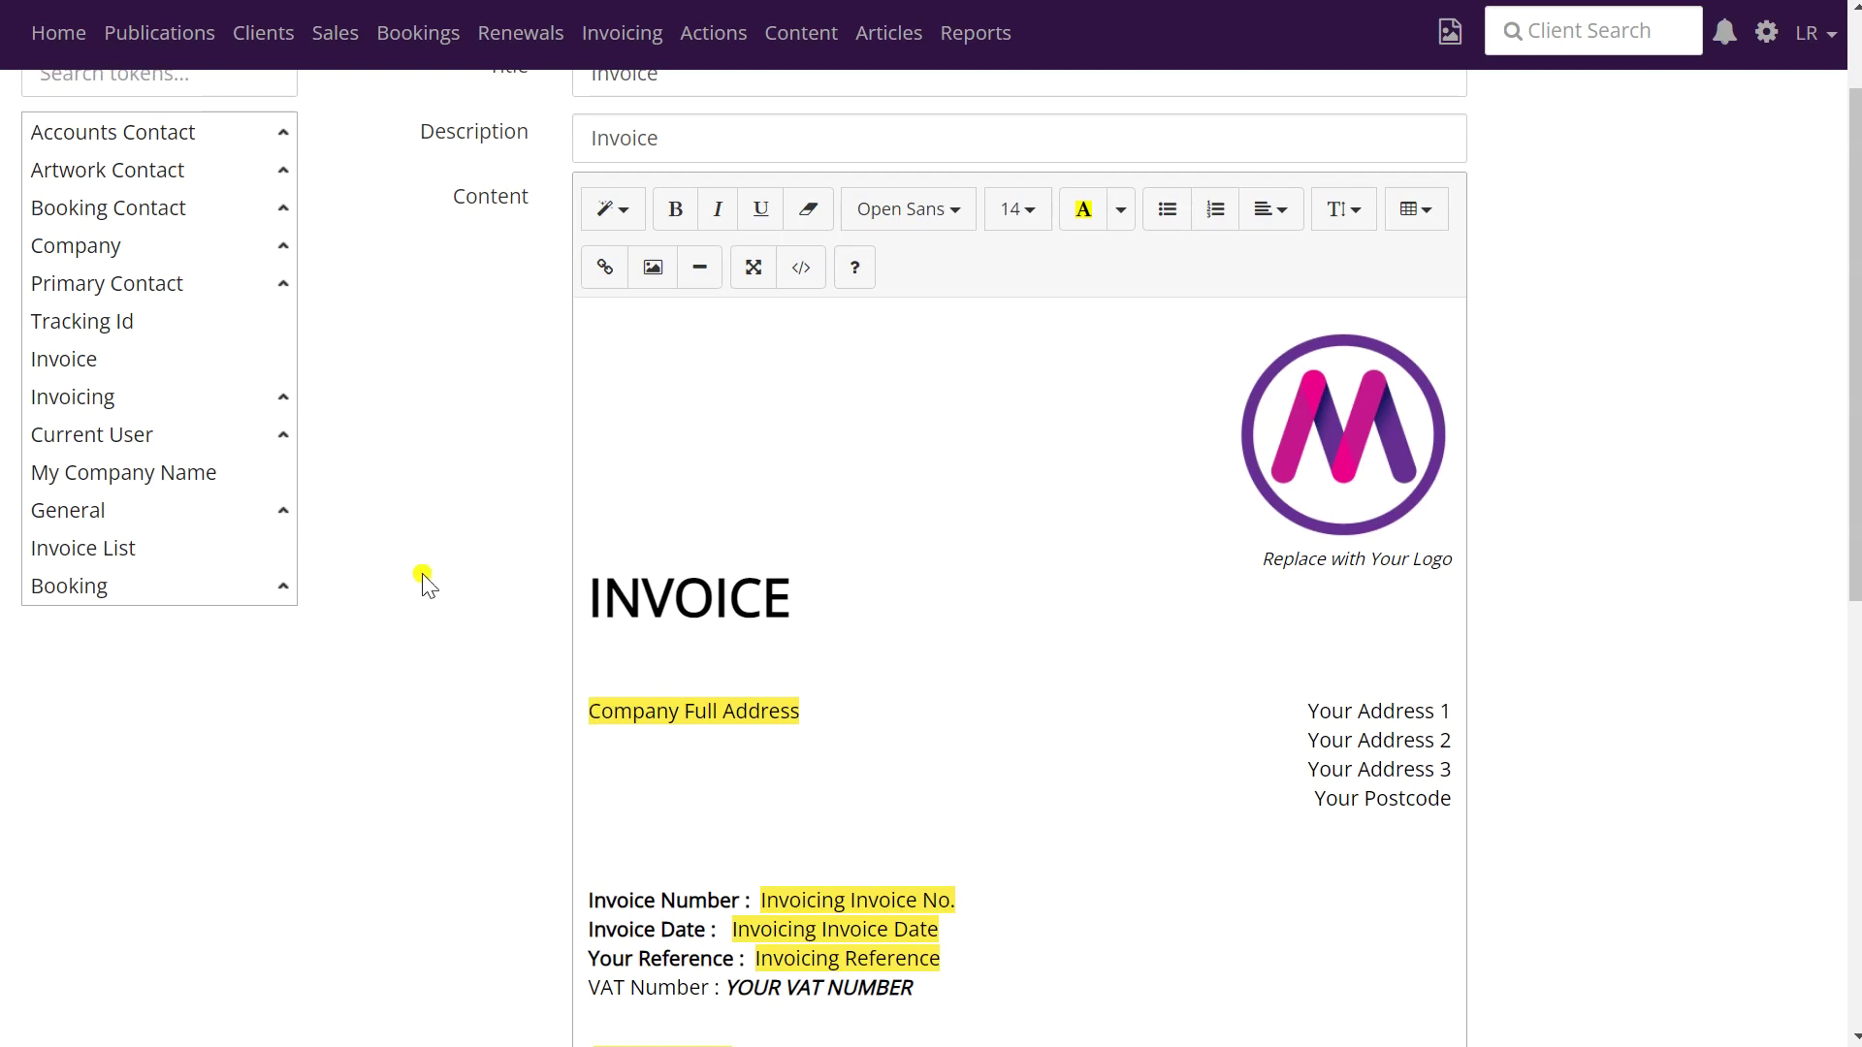
mouse_move(162, 399)
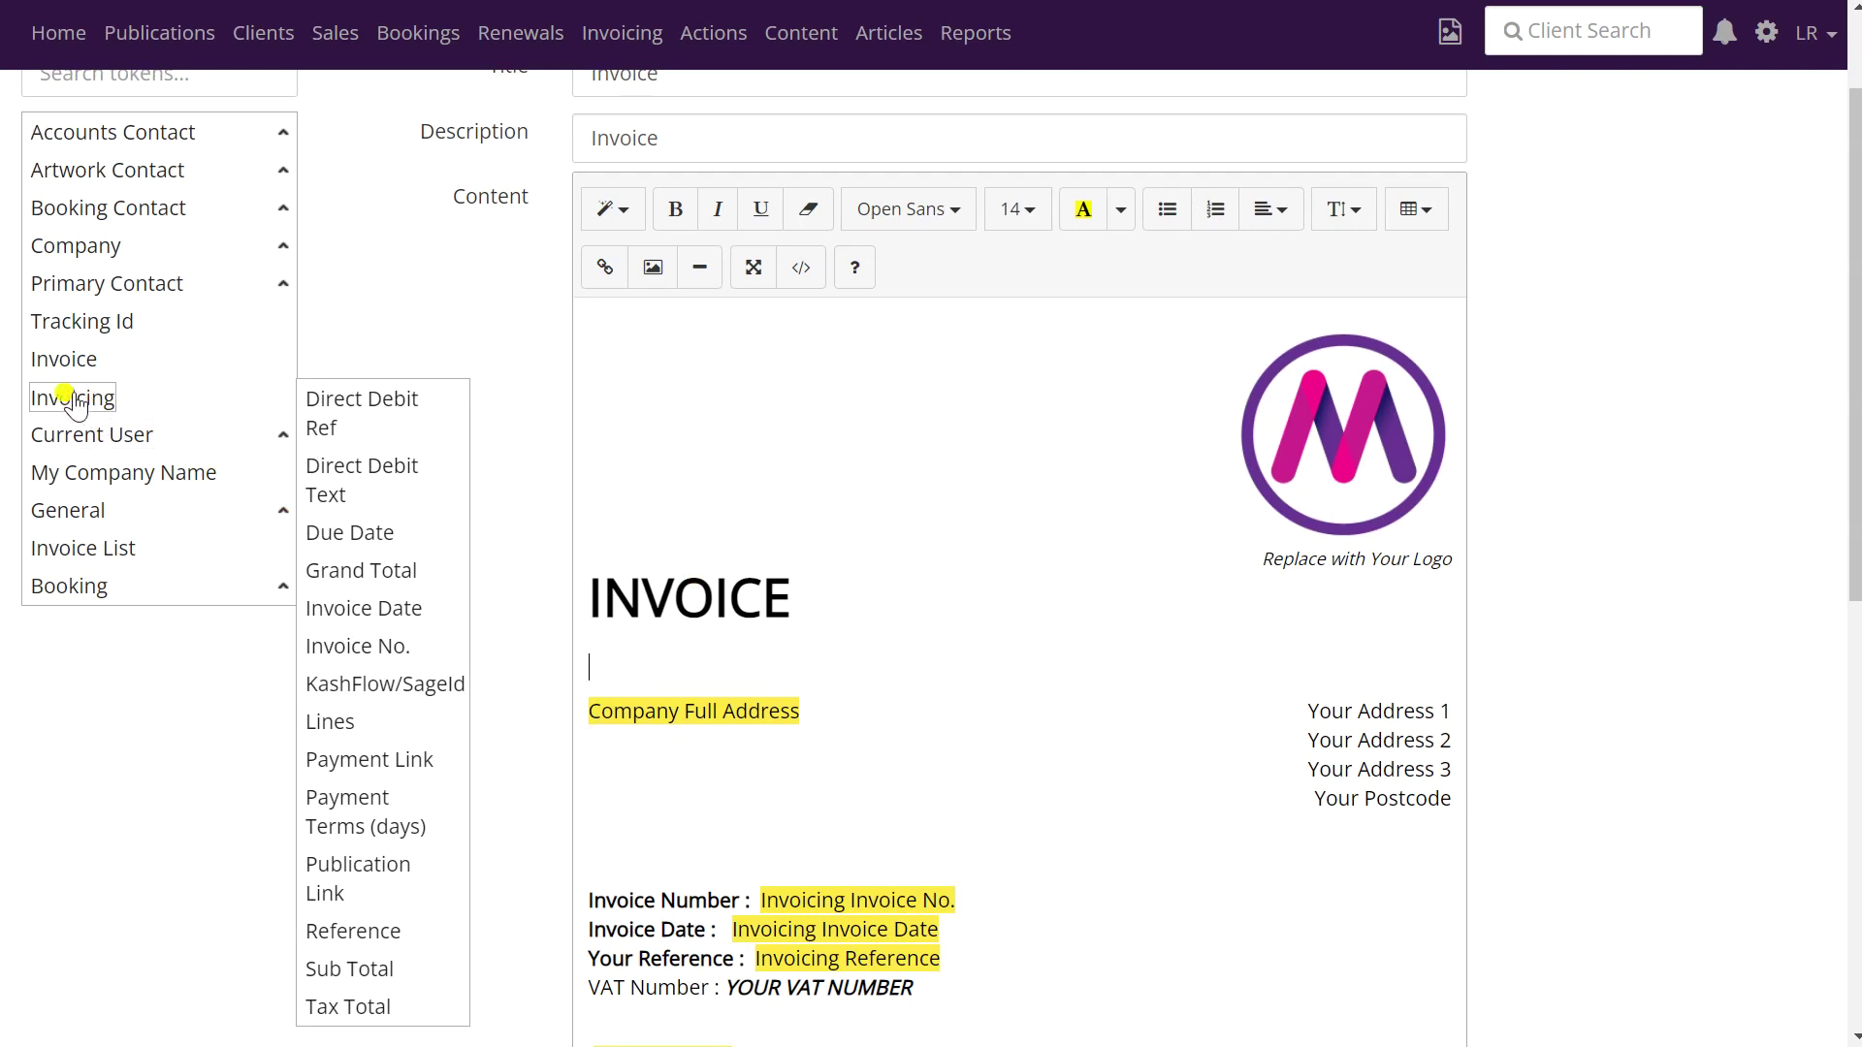
left_click(370, 761)
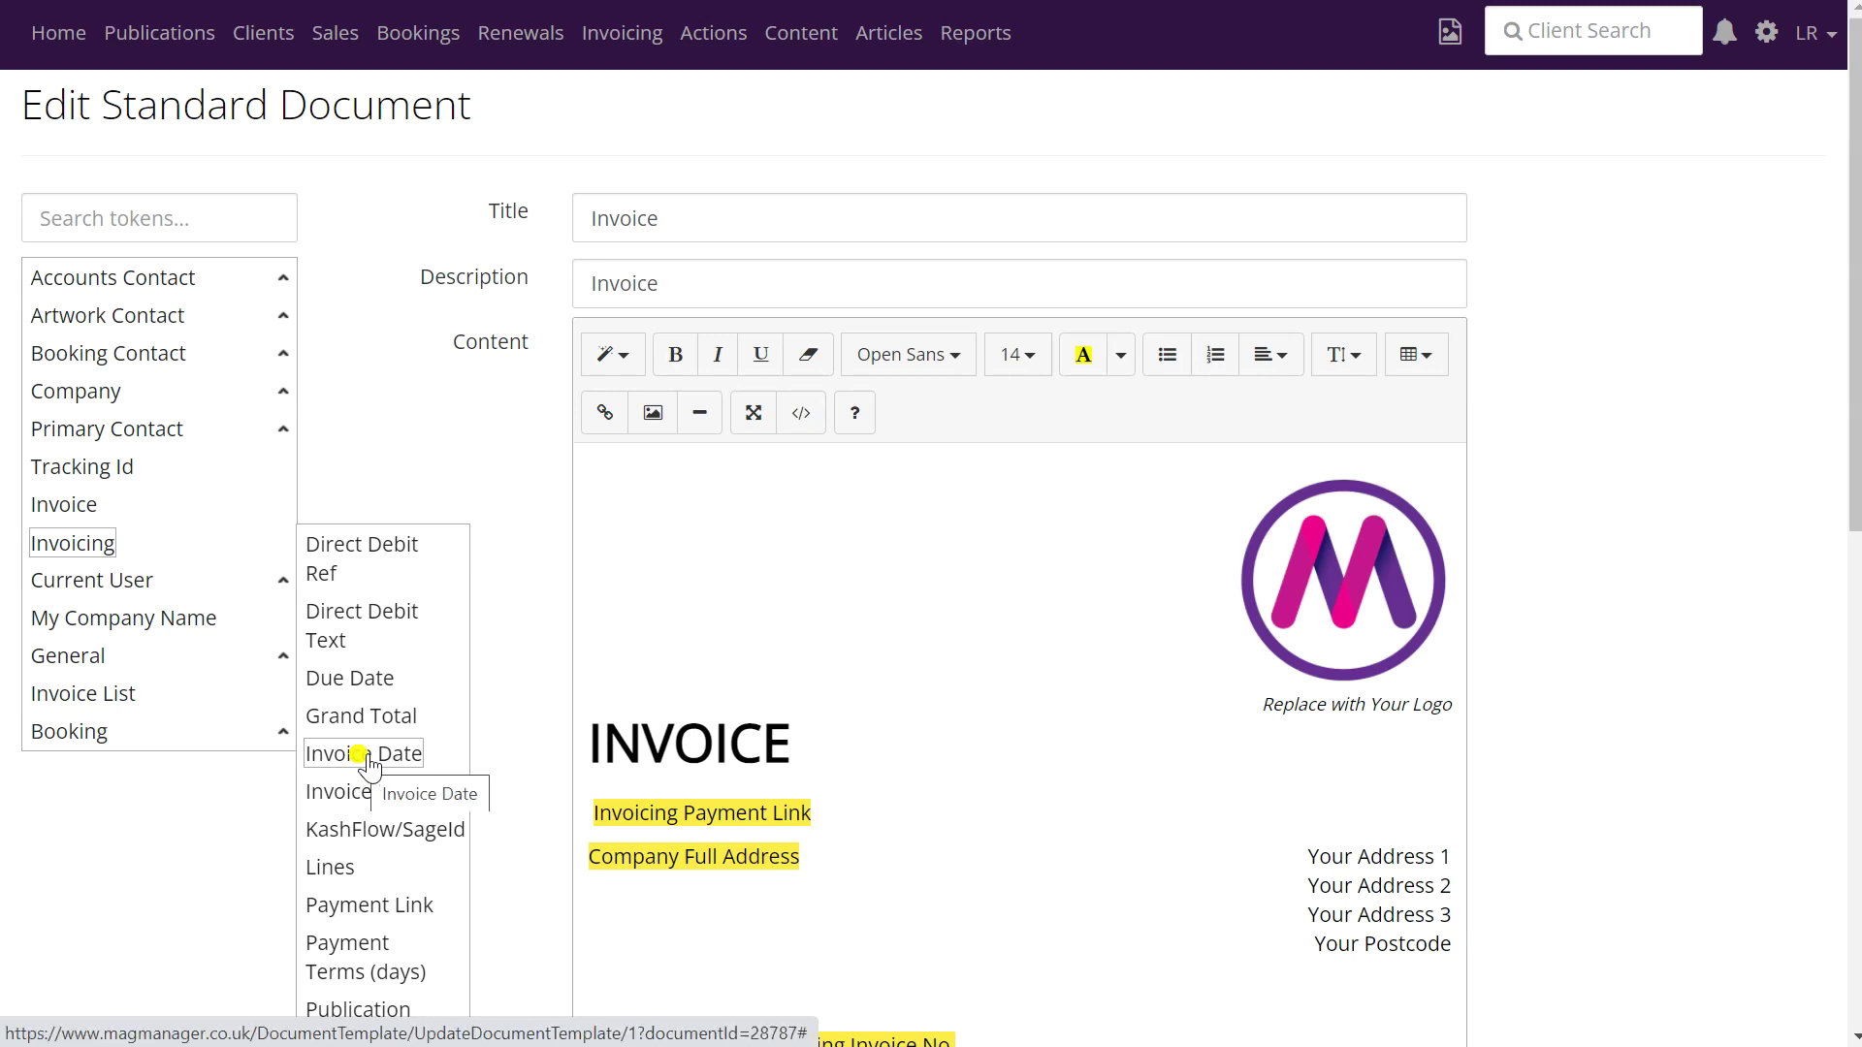
key("Return")
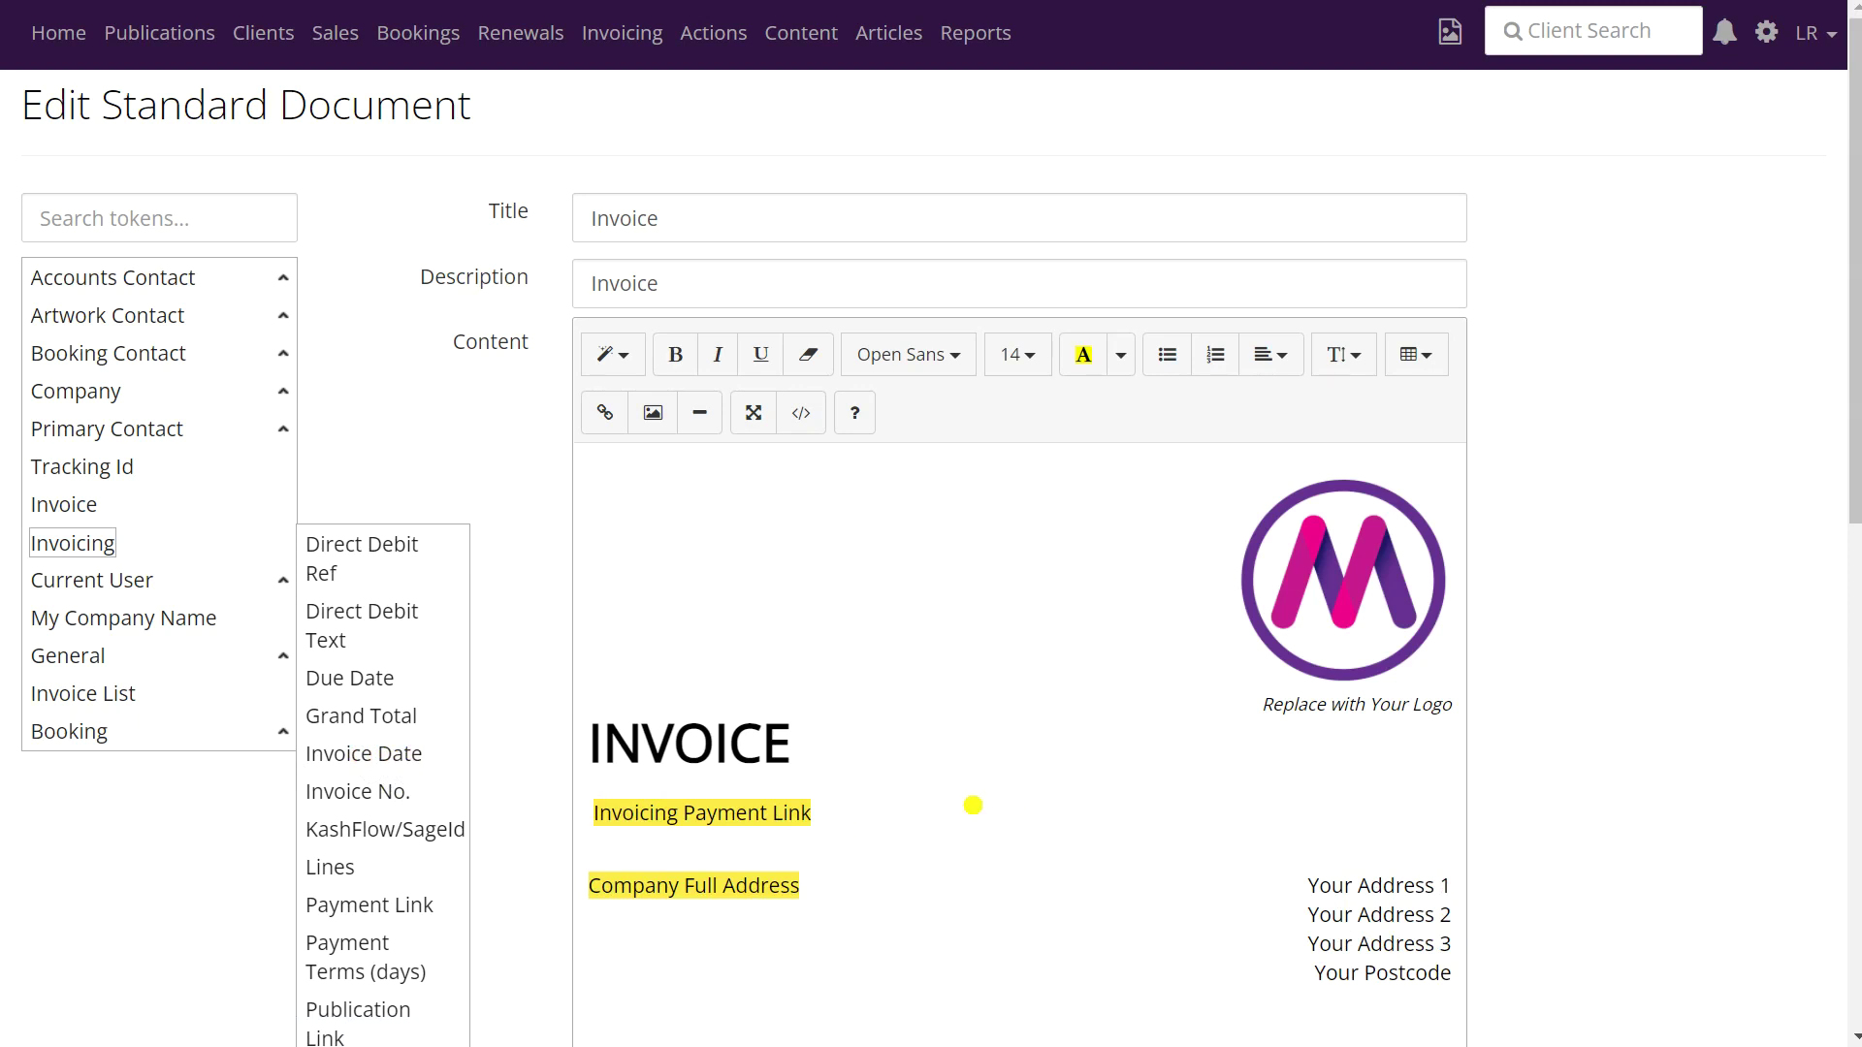
scroll(973, 805, "down", 10)
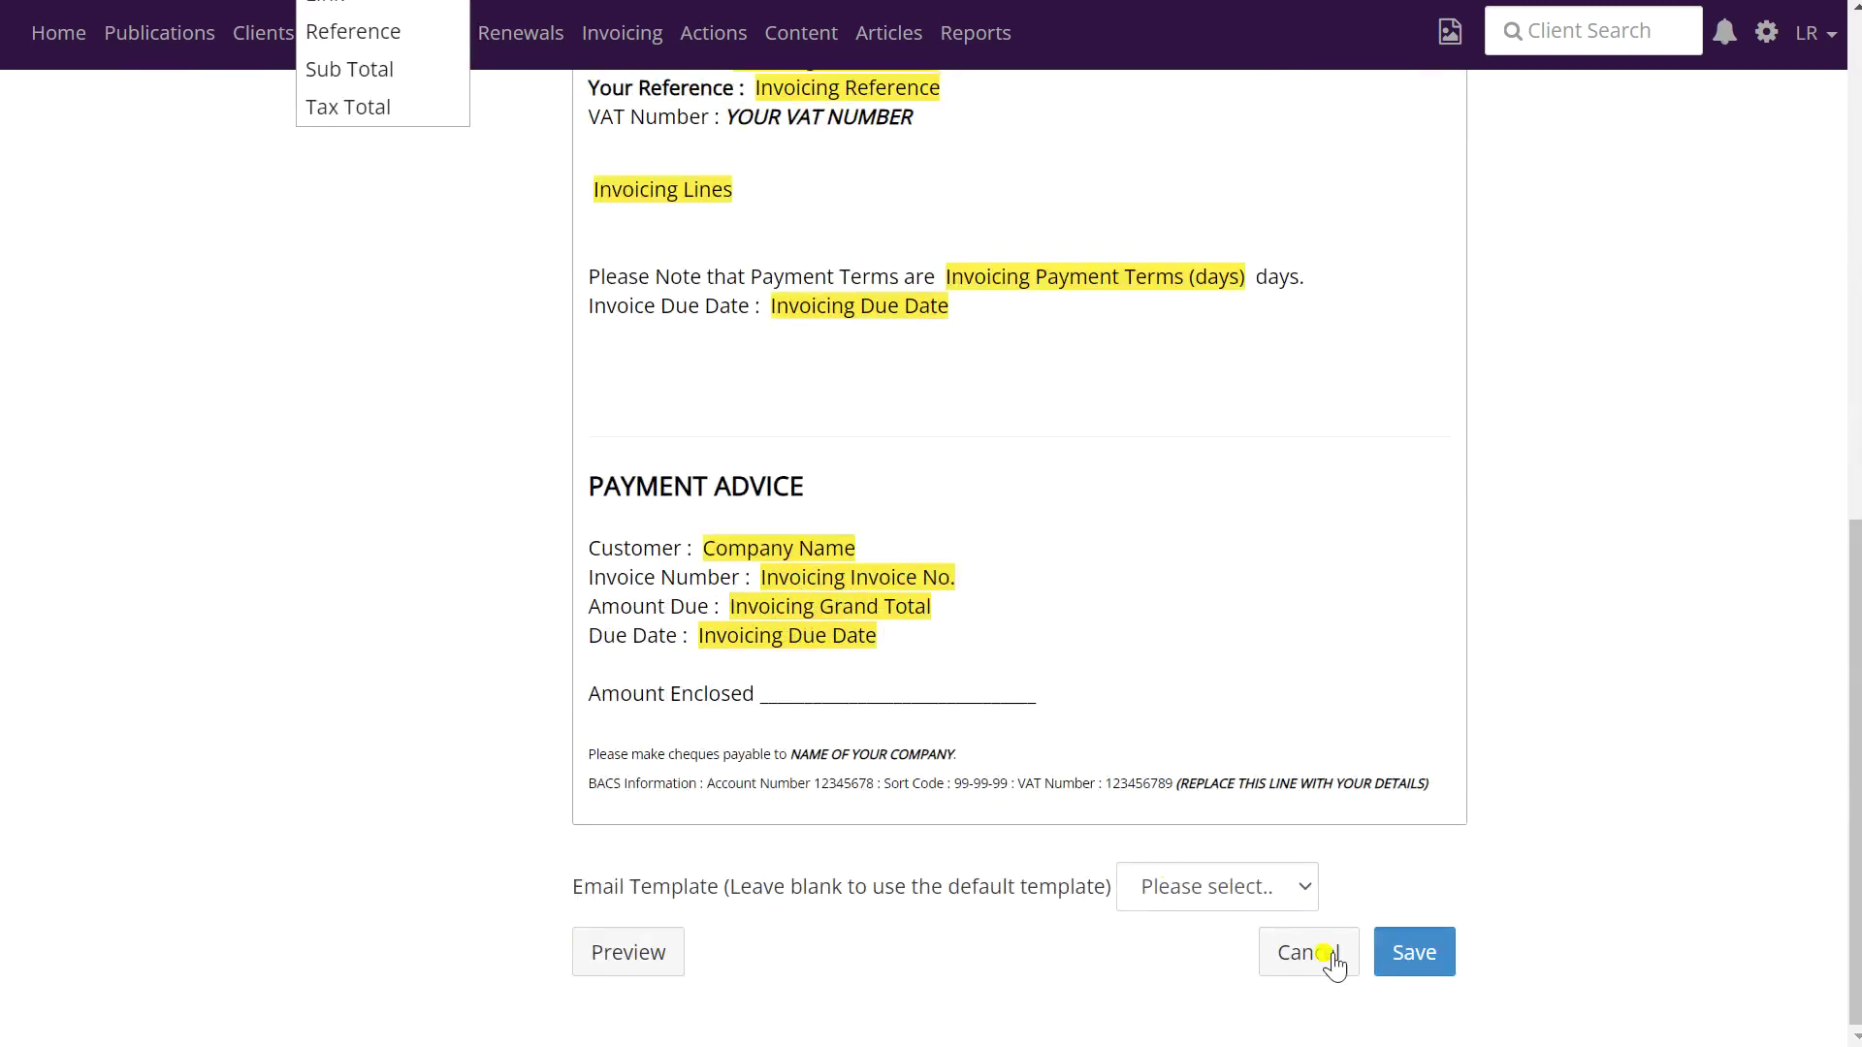
left_click(1422, 954)
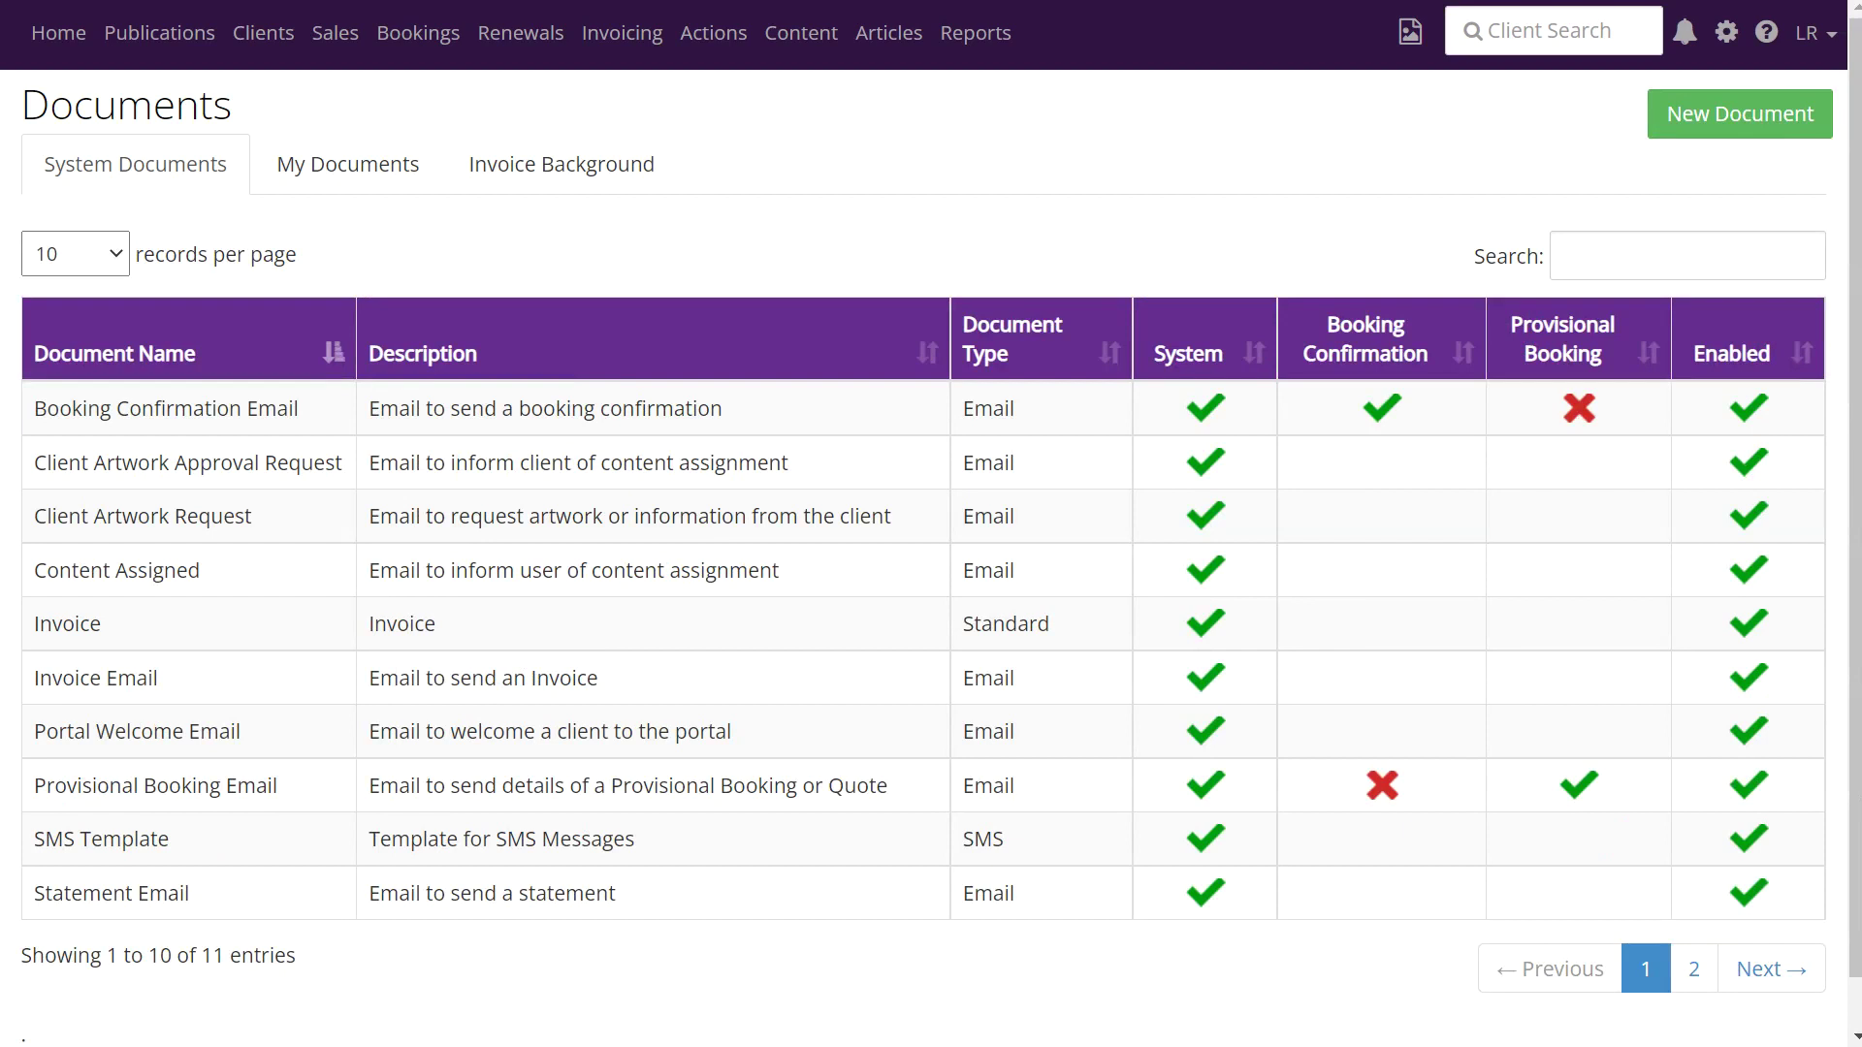
- Open the Stripe Email template from page 2 of the Documents list
left_click(1698, 969)
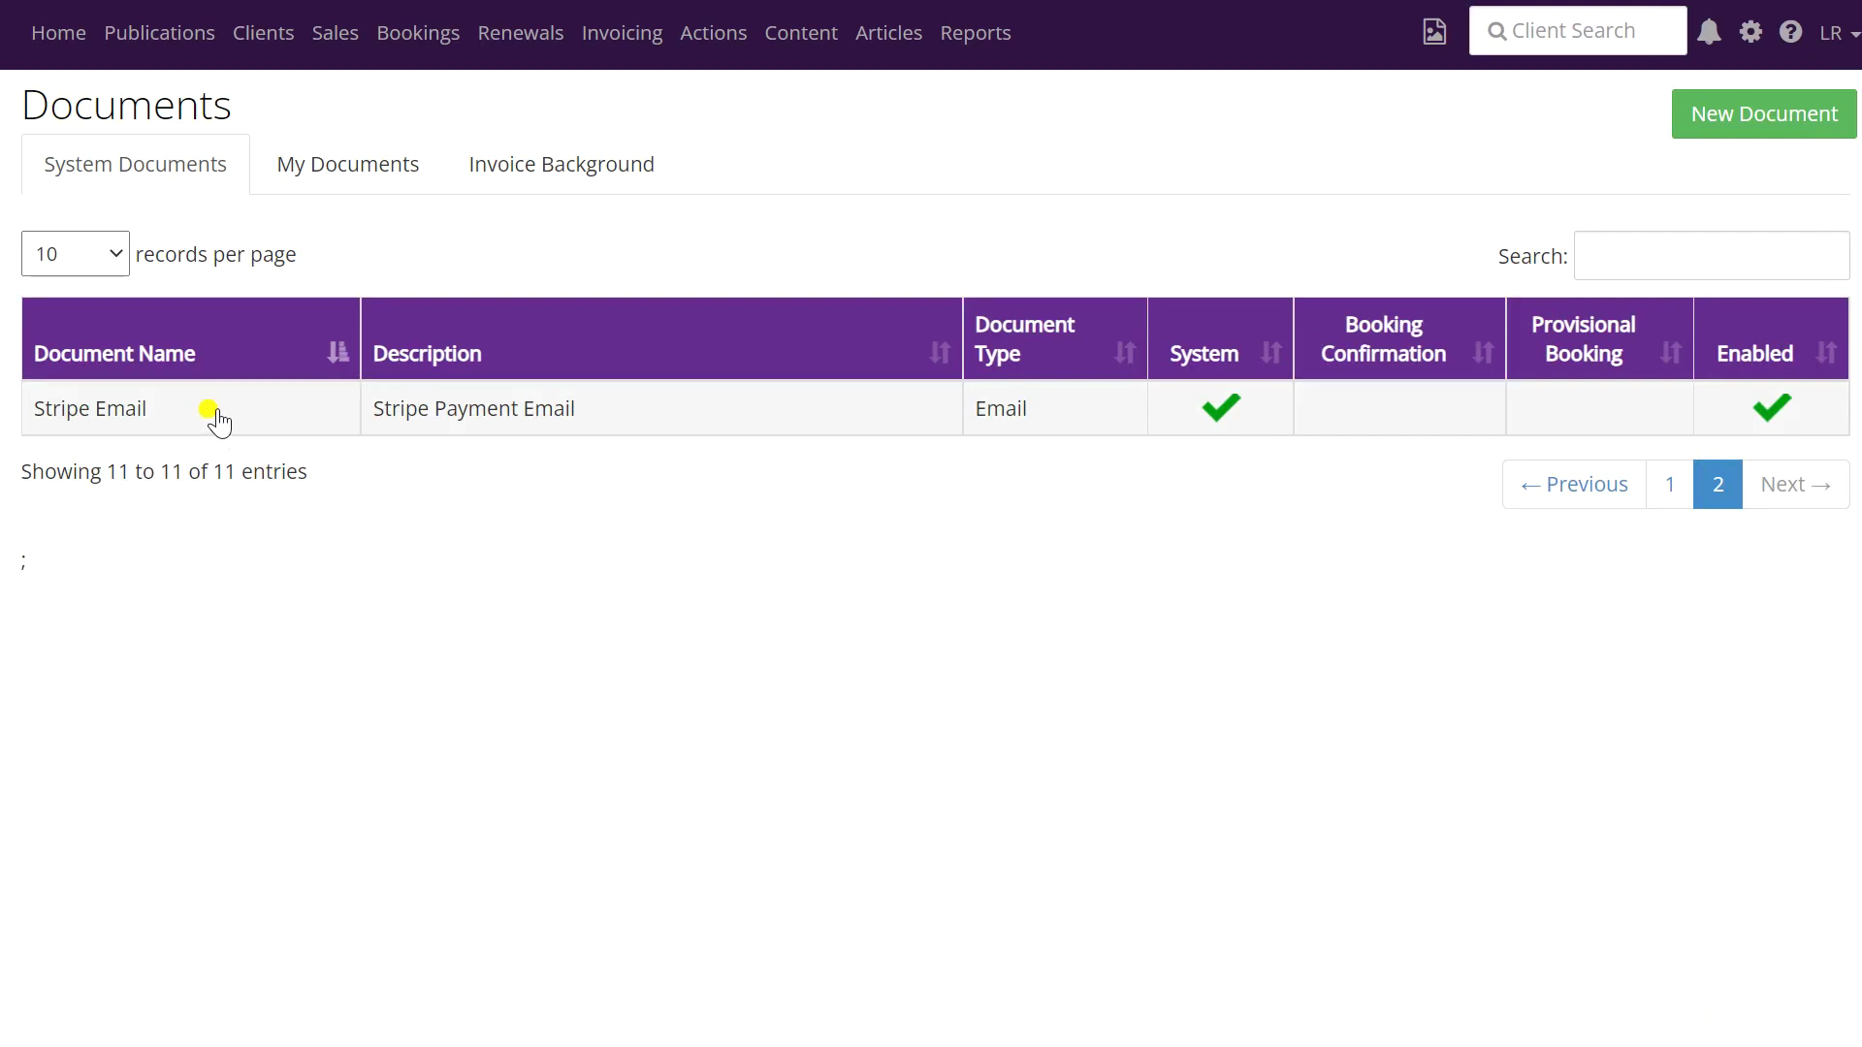
left_click(149, 410)
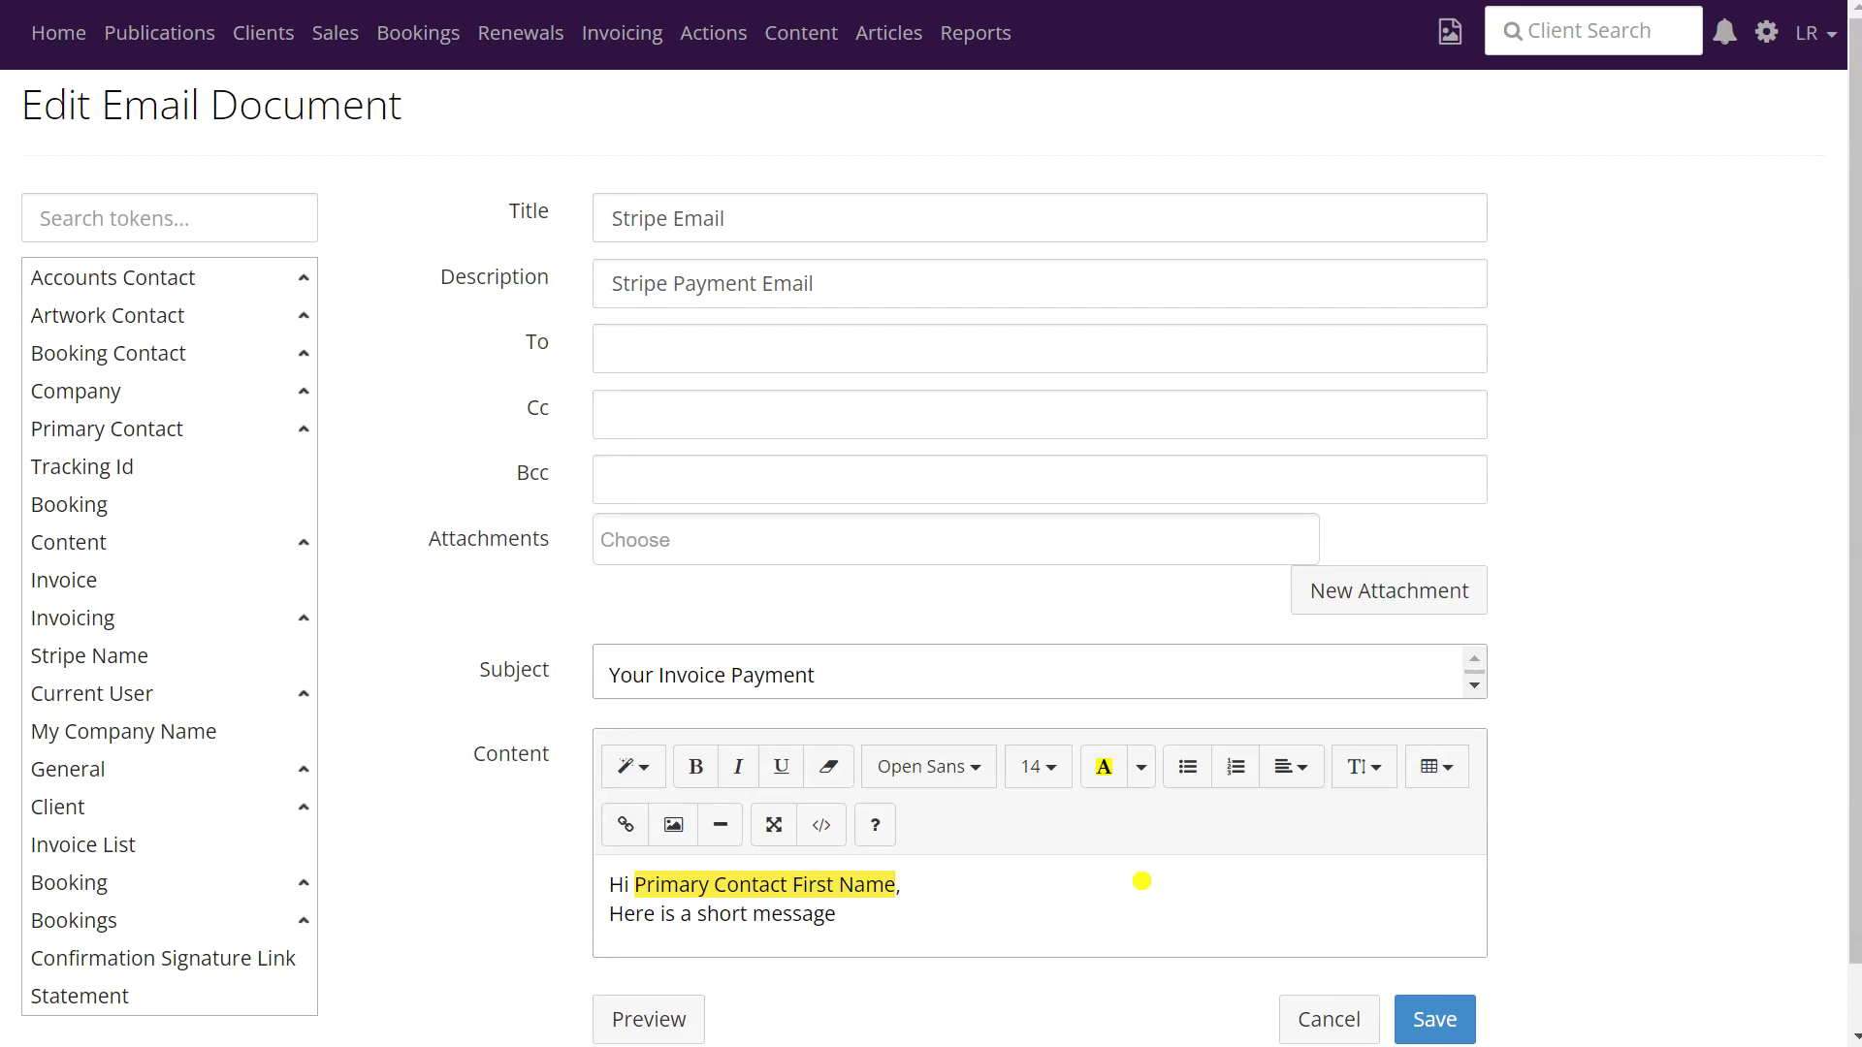
- Replace 'Here is a short message' with 'Thank you for paying your invoice via Stripe.' and 'Many thanks'
scroll(1145, 878, "down", 1)
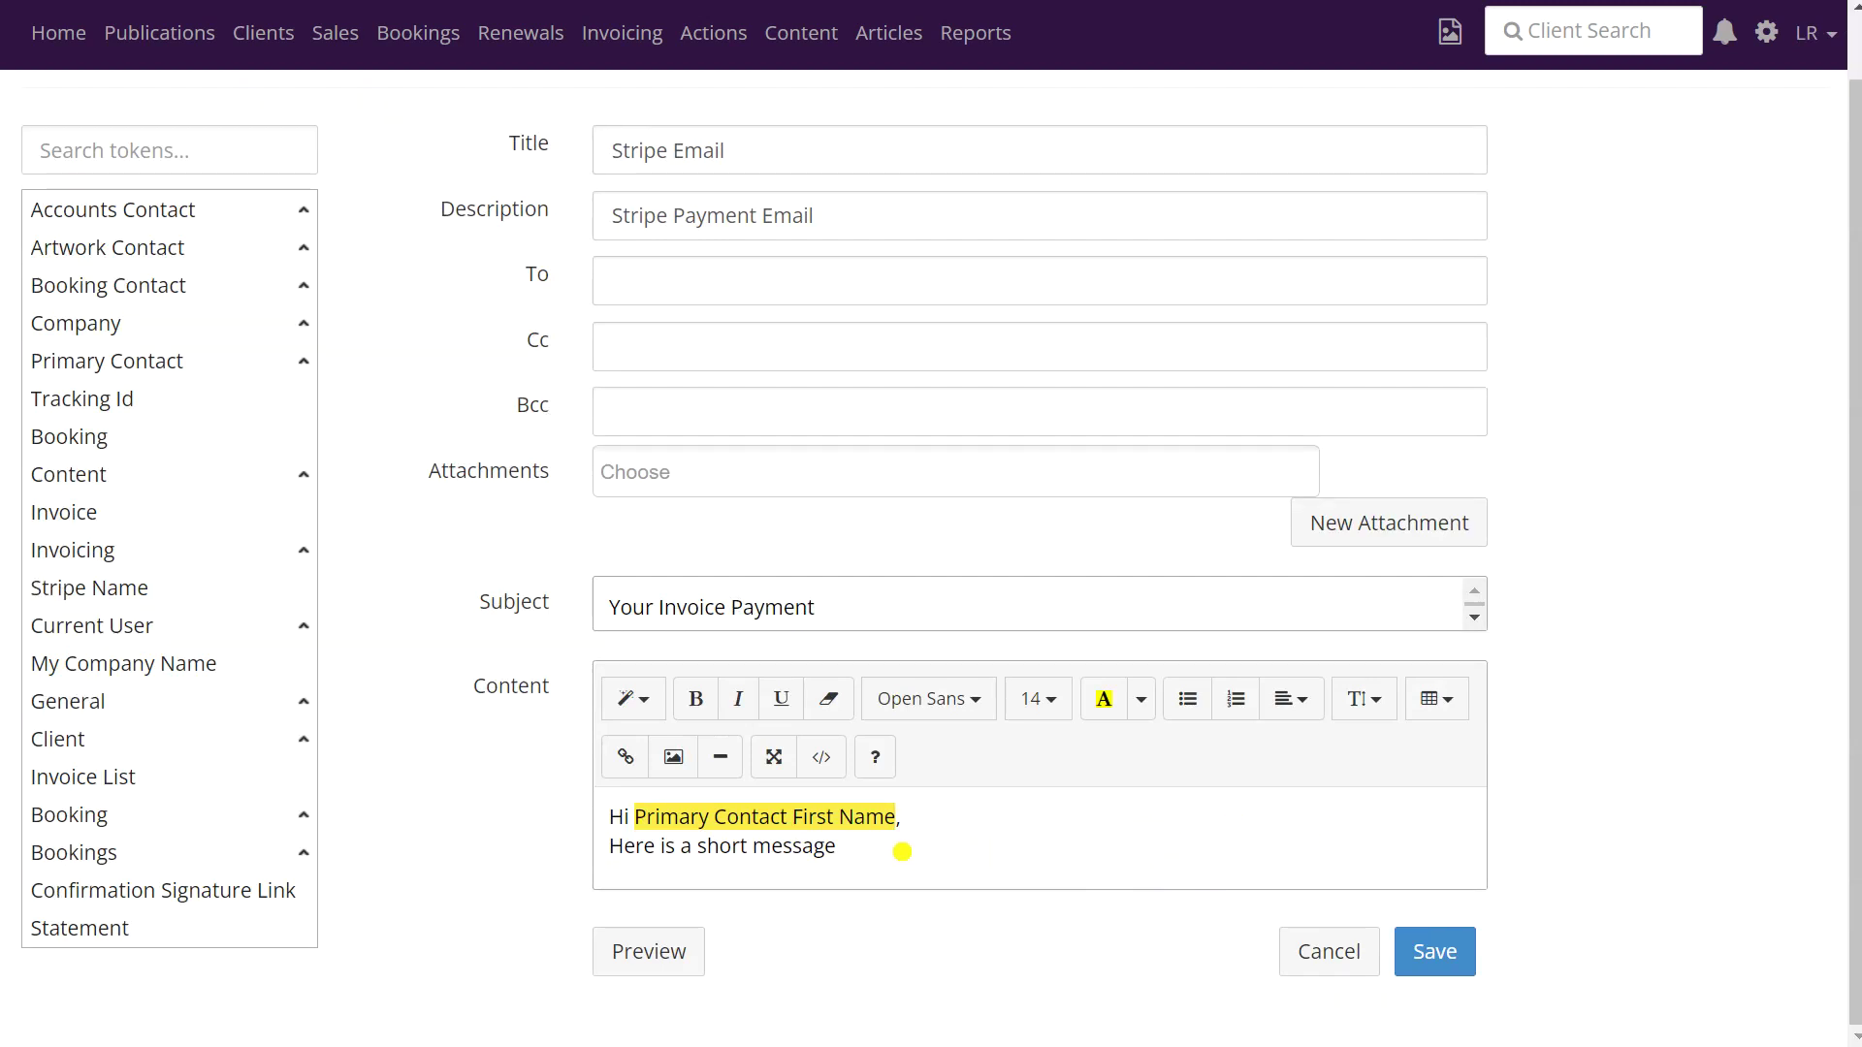
left_click_drag(902, 851, 582, 846)
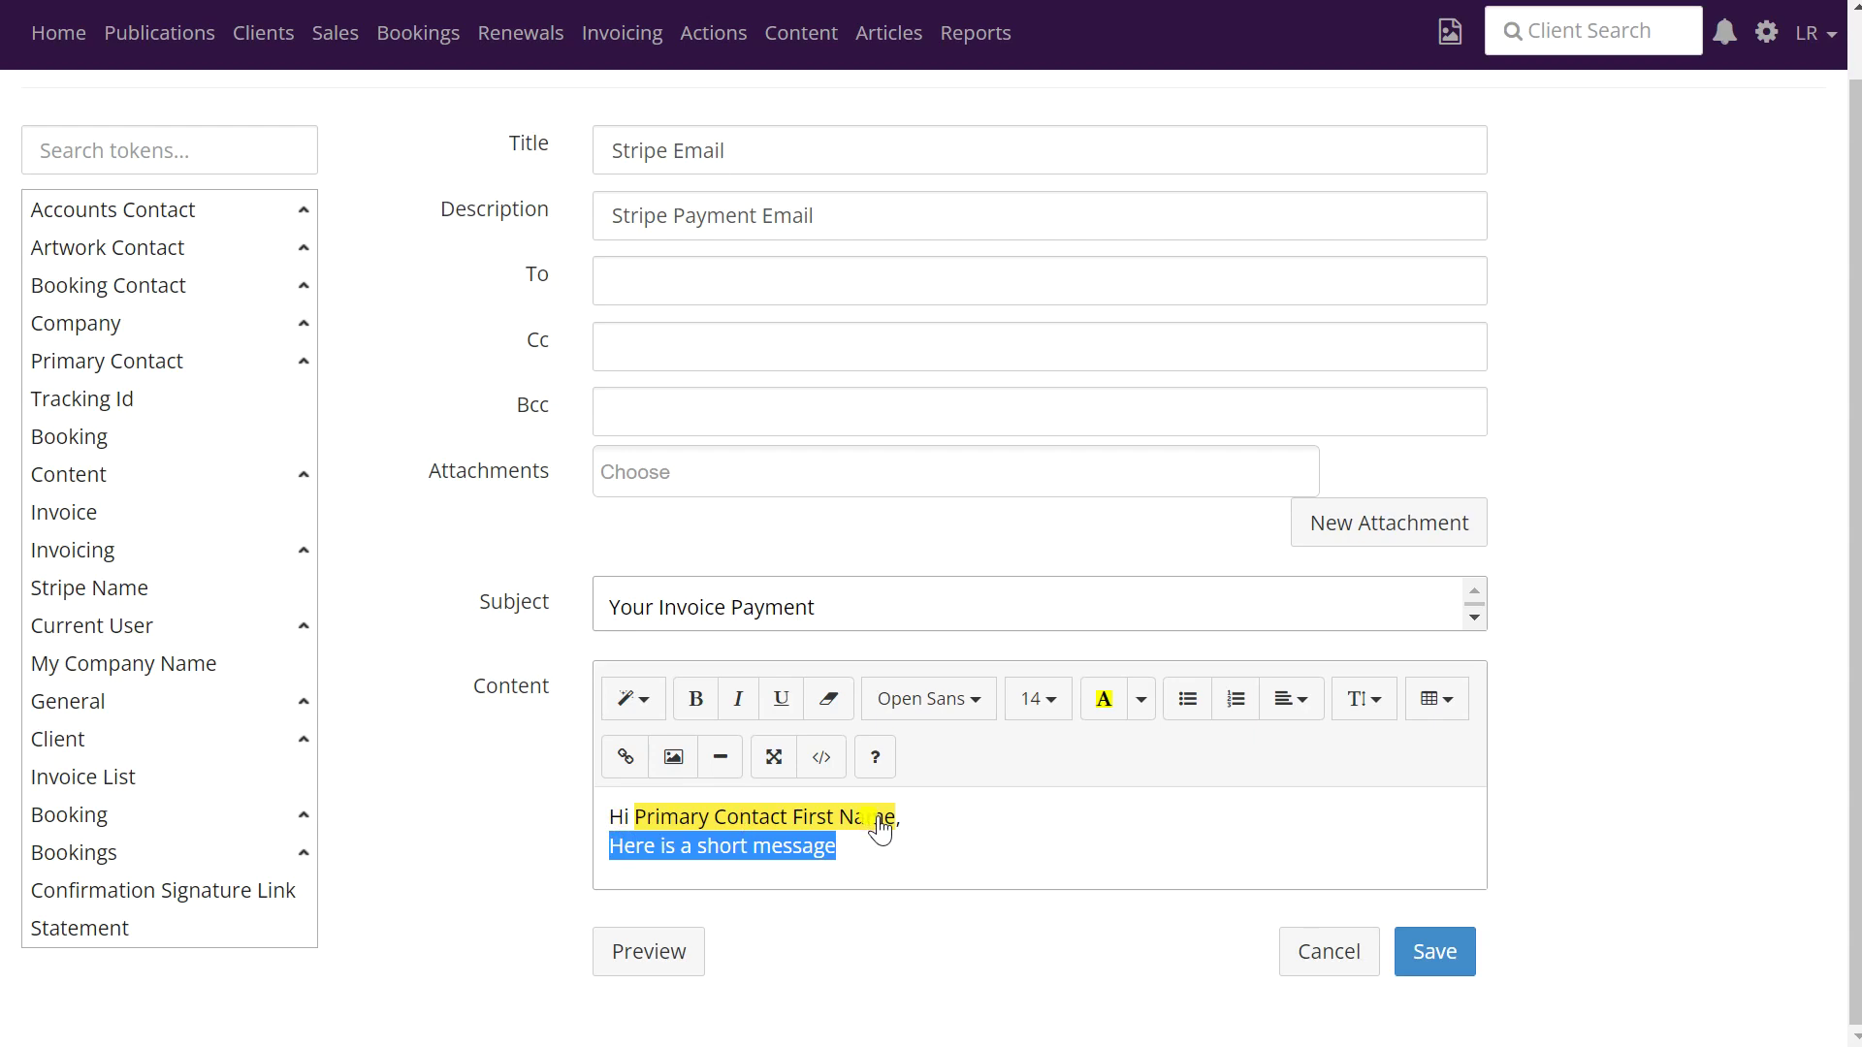
key("BackSpace")
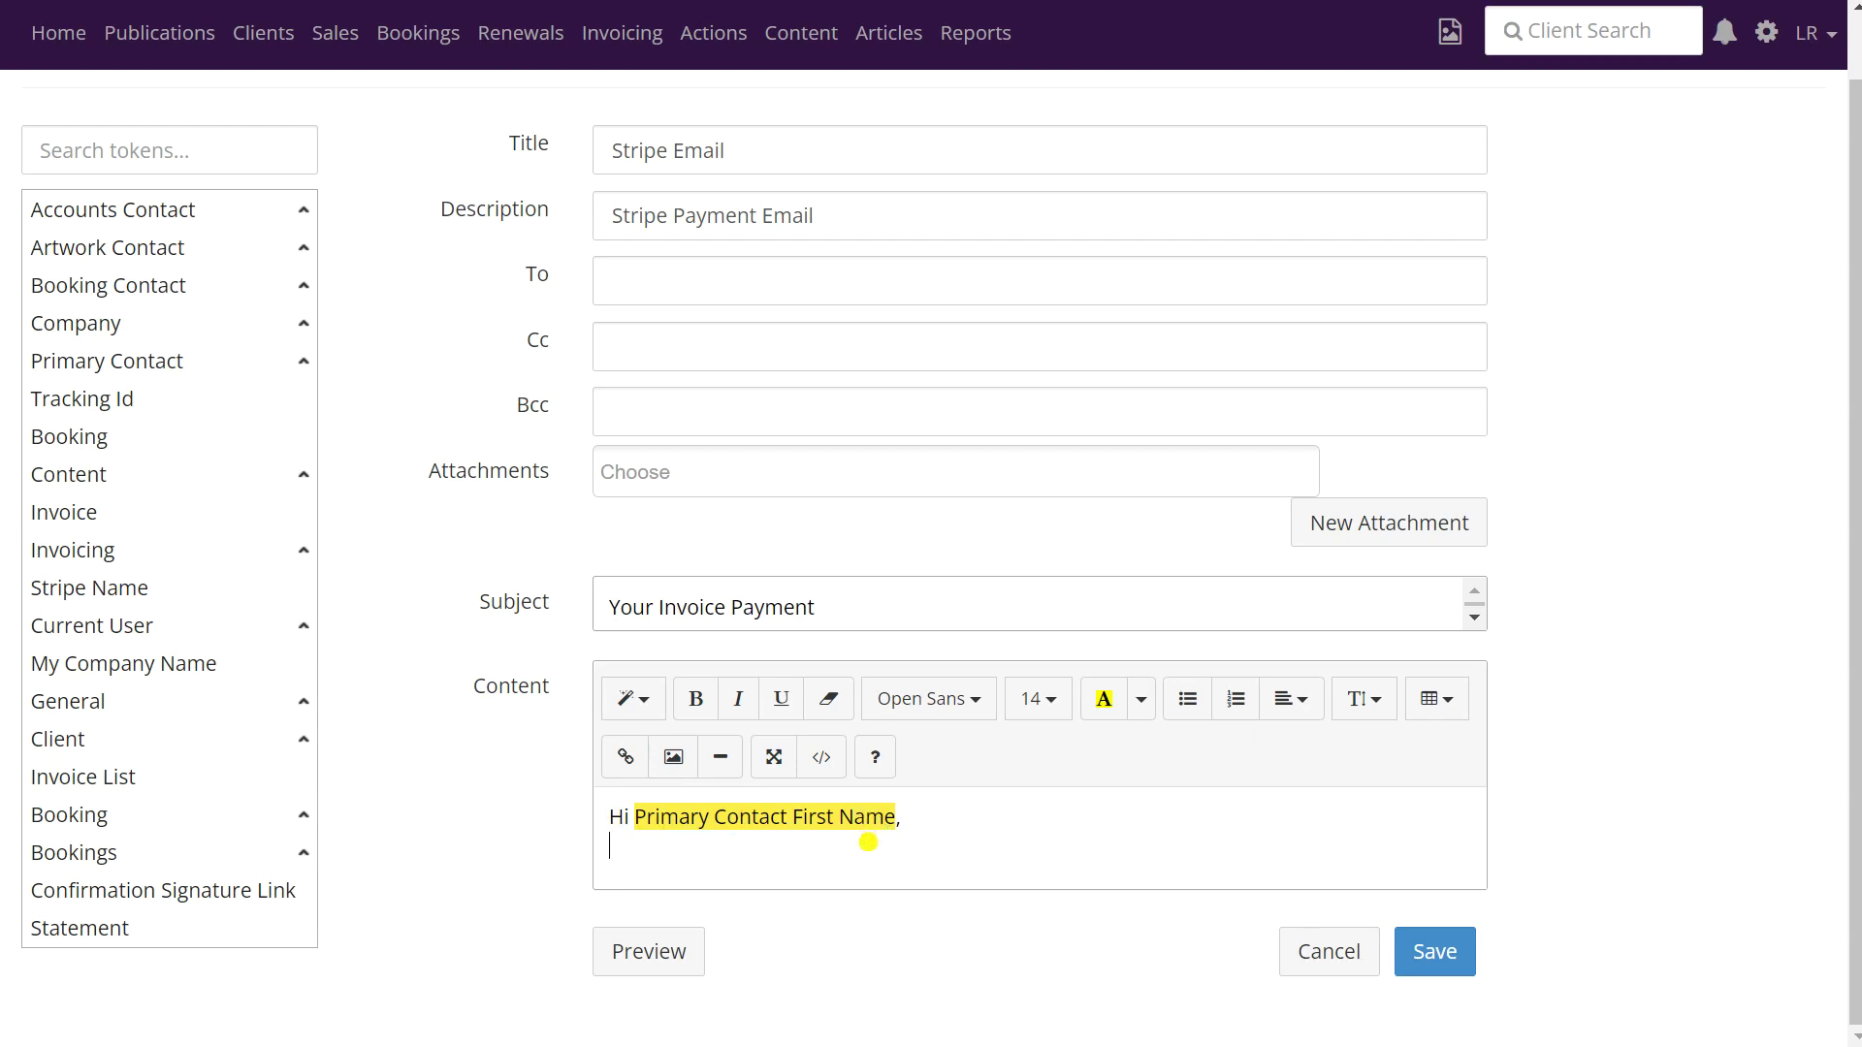
key("Return")
type("Tha")
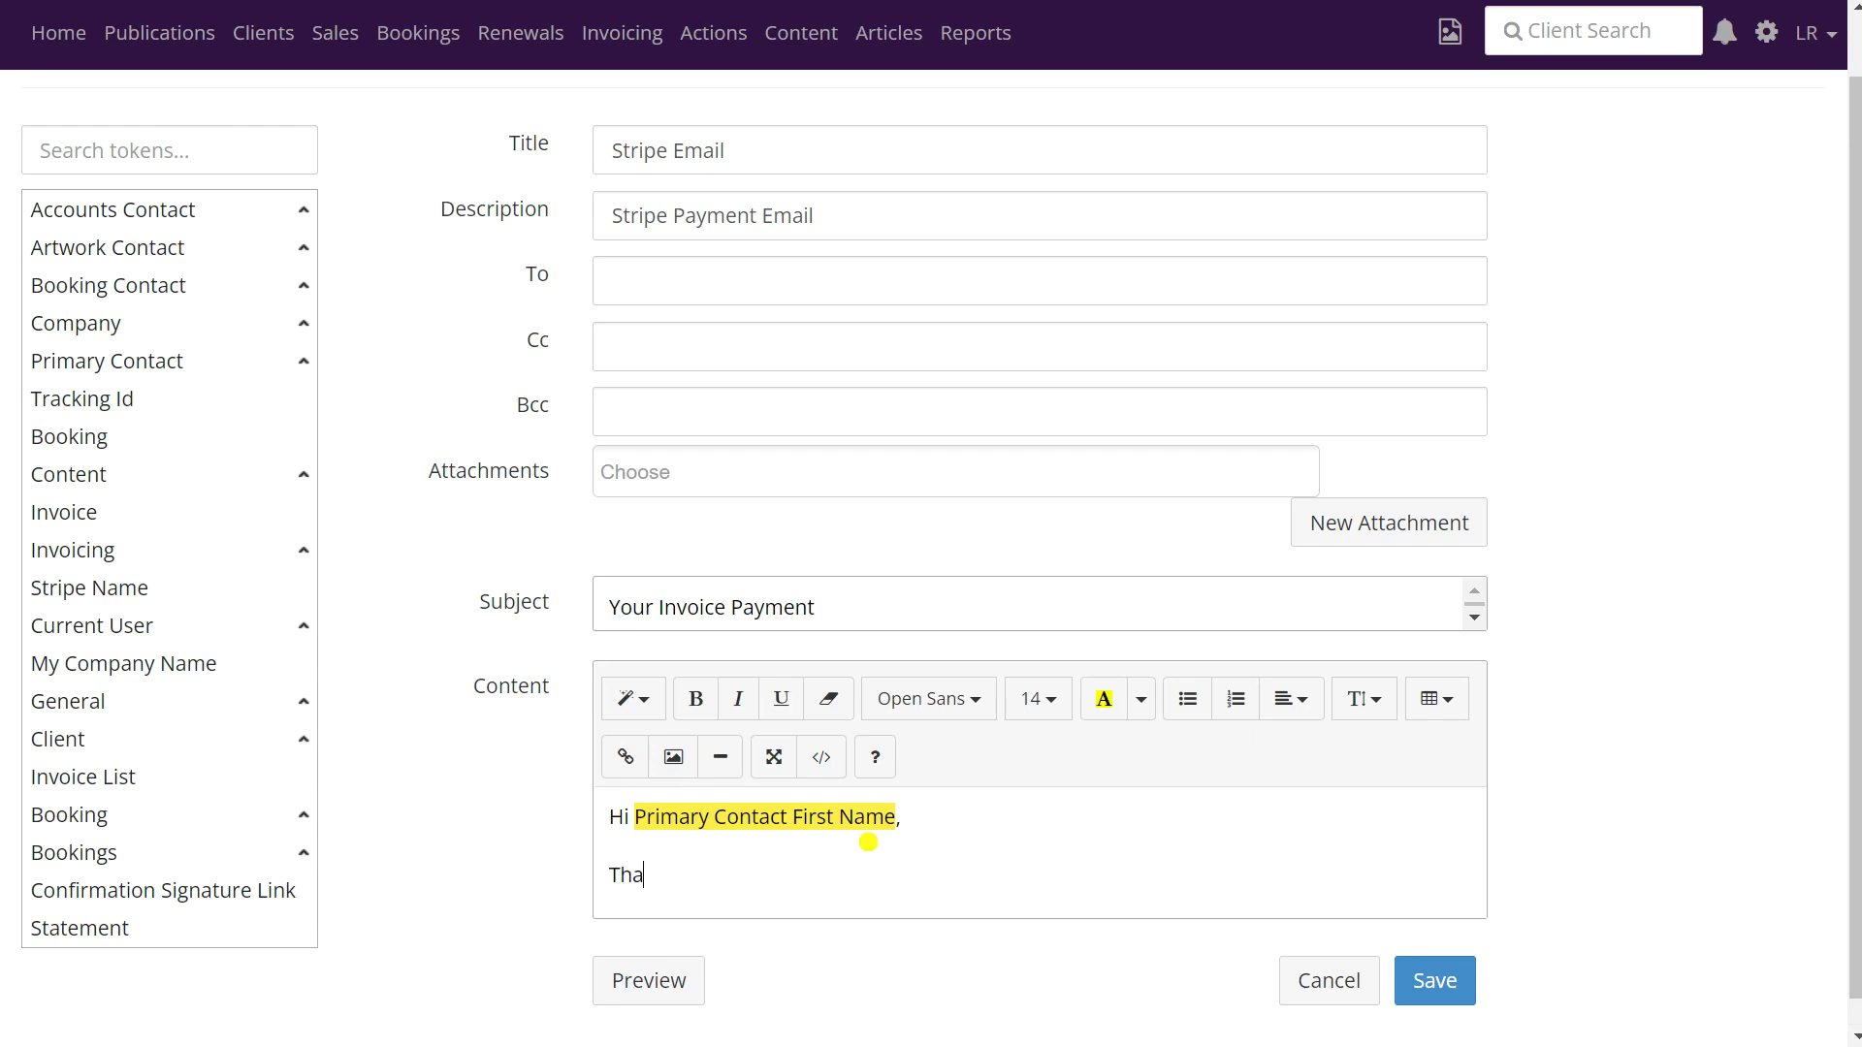
type("nk you for paying your invoice ")
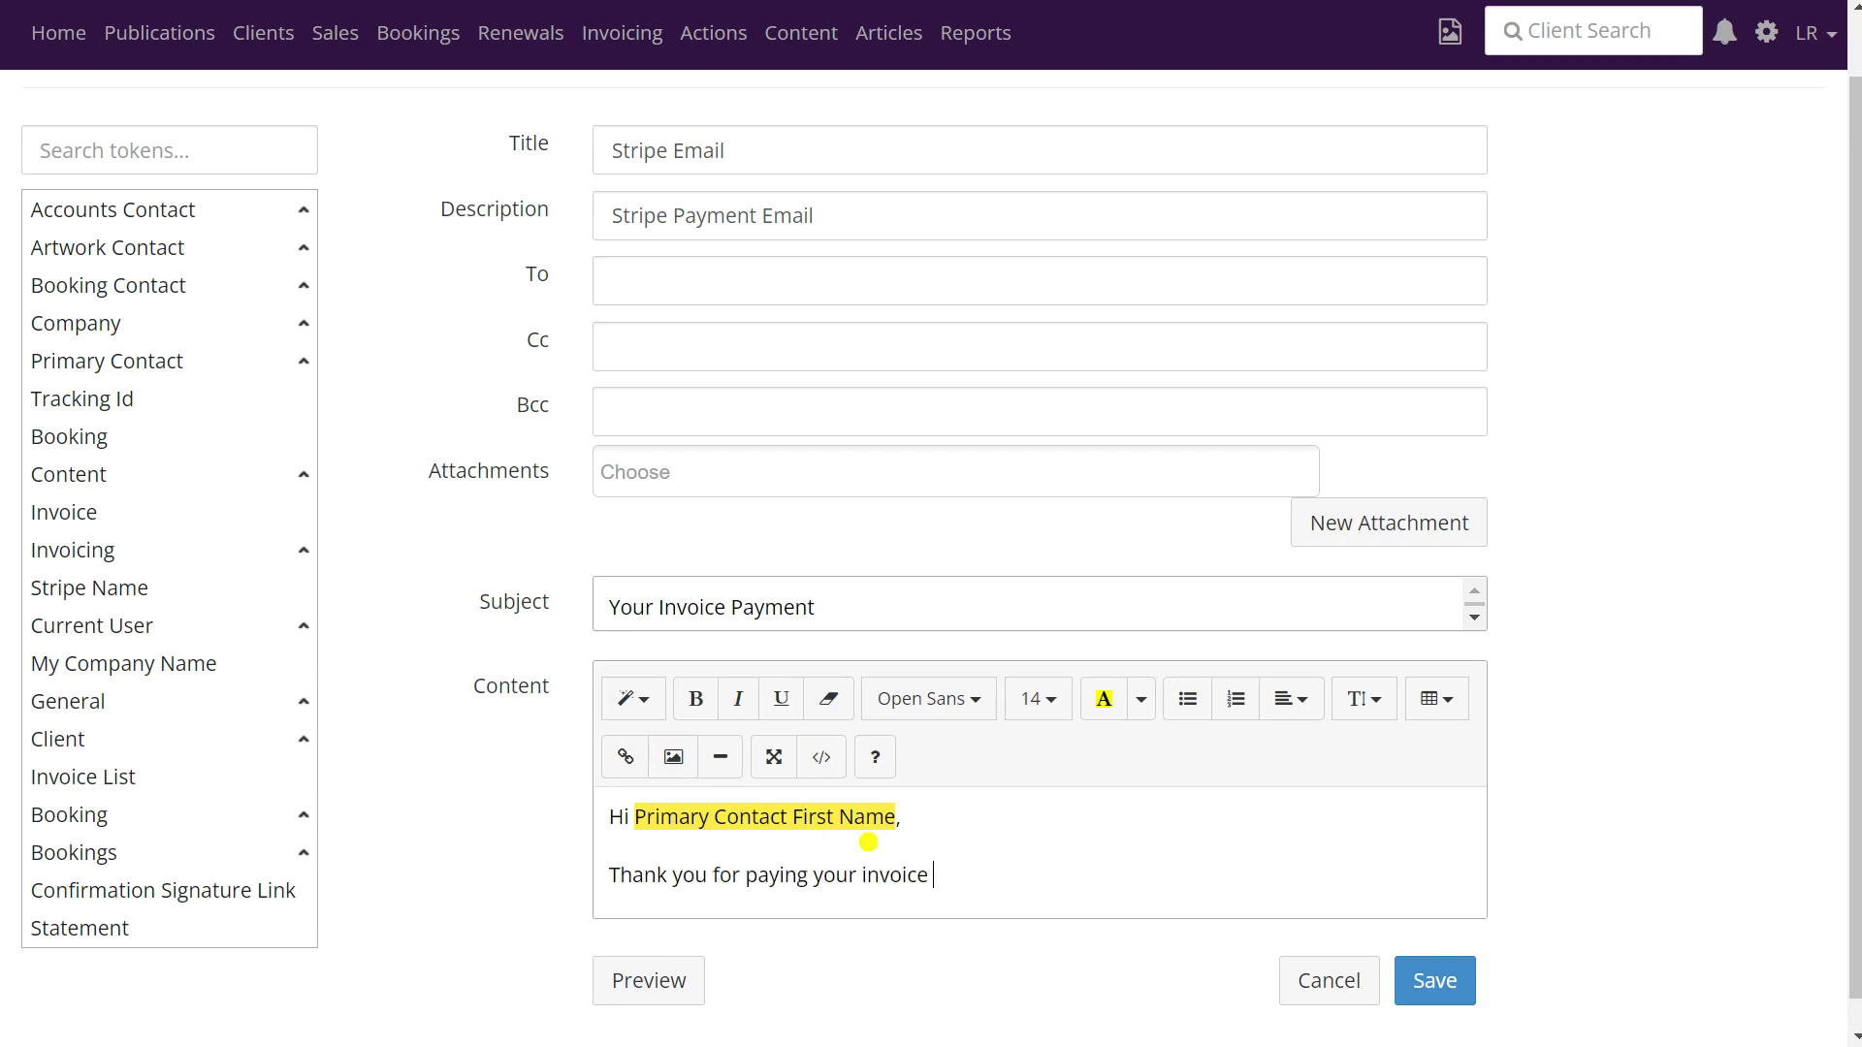
type("via Stripe.")
key("Return")
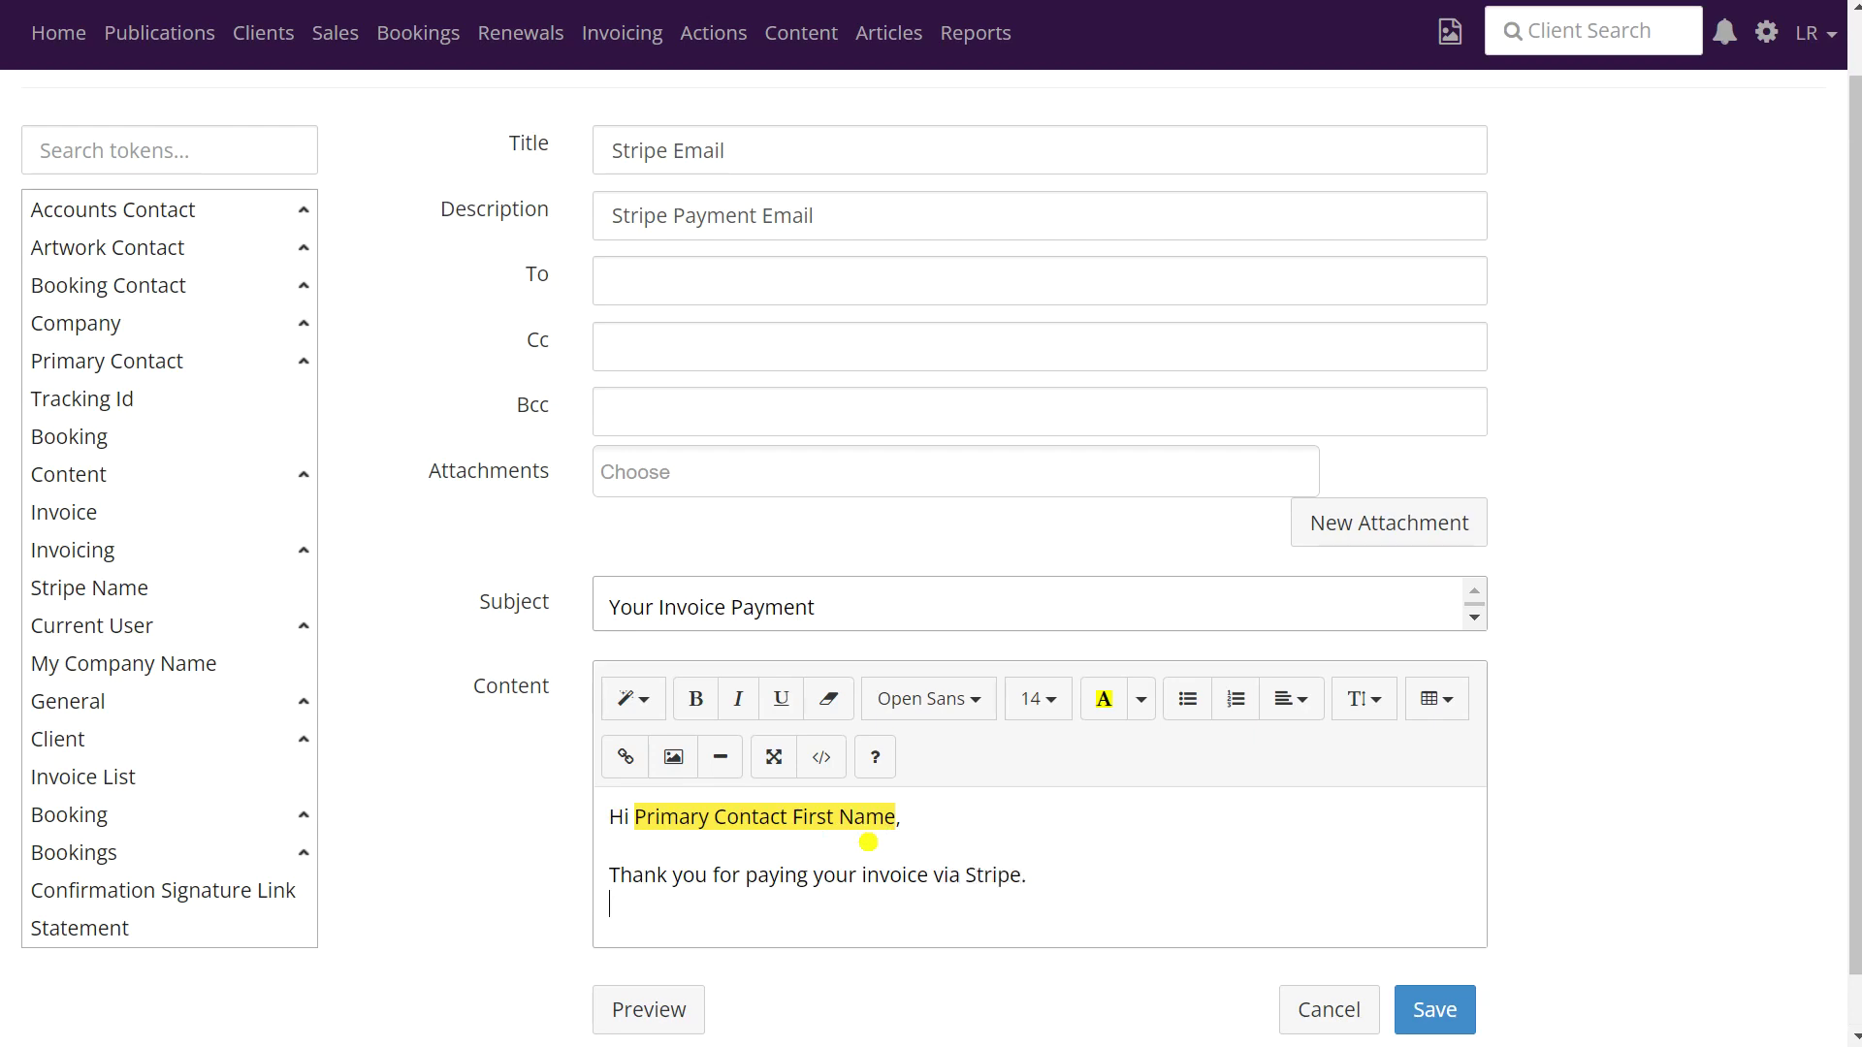
type("Many thanks")
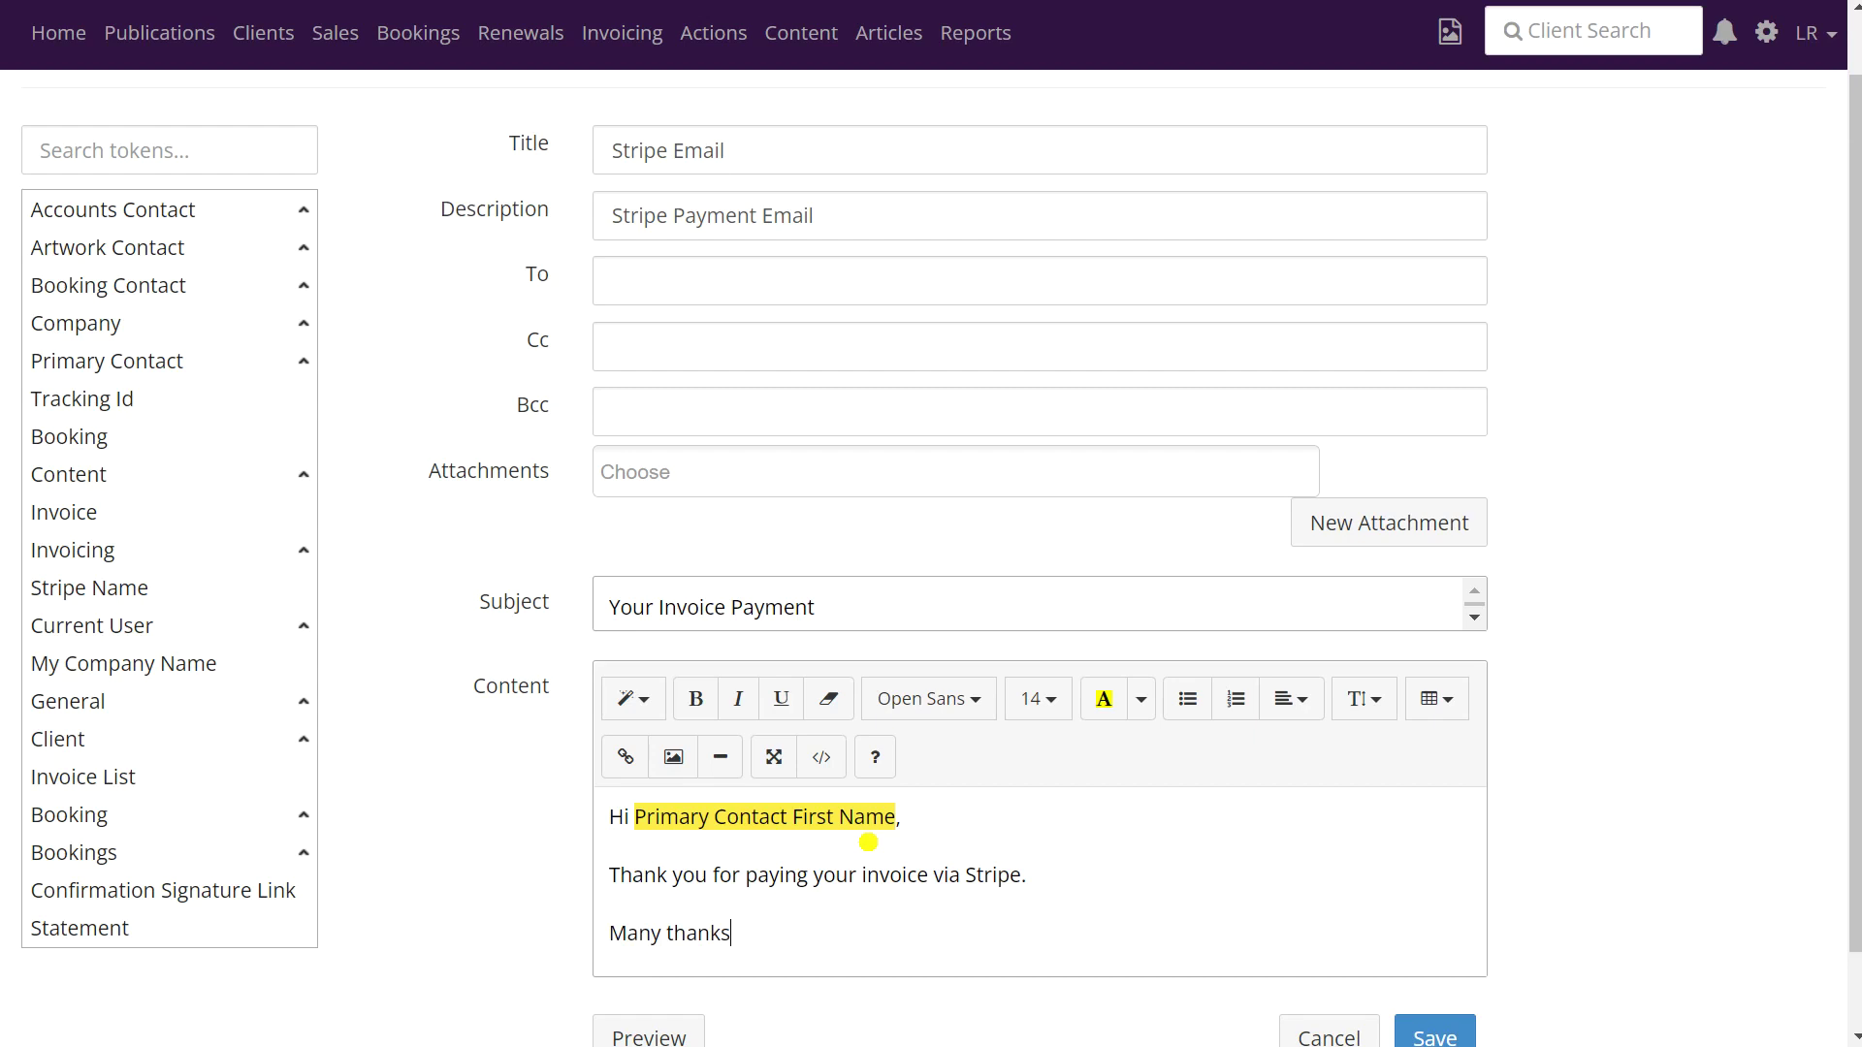
key("Return")
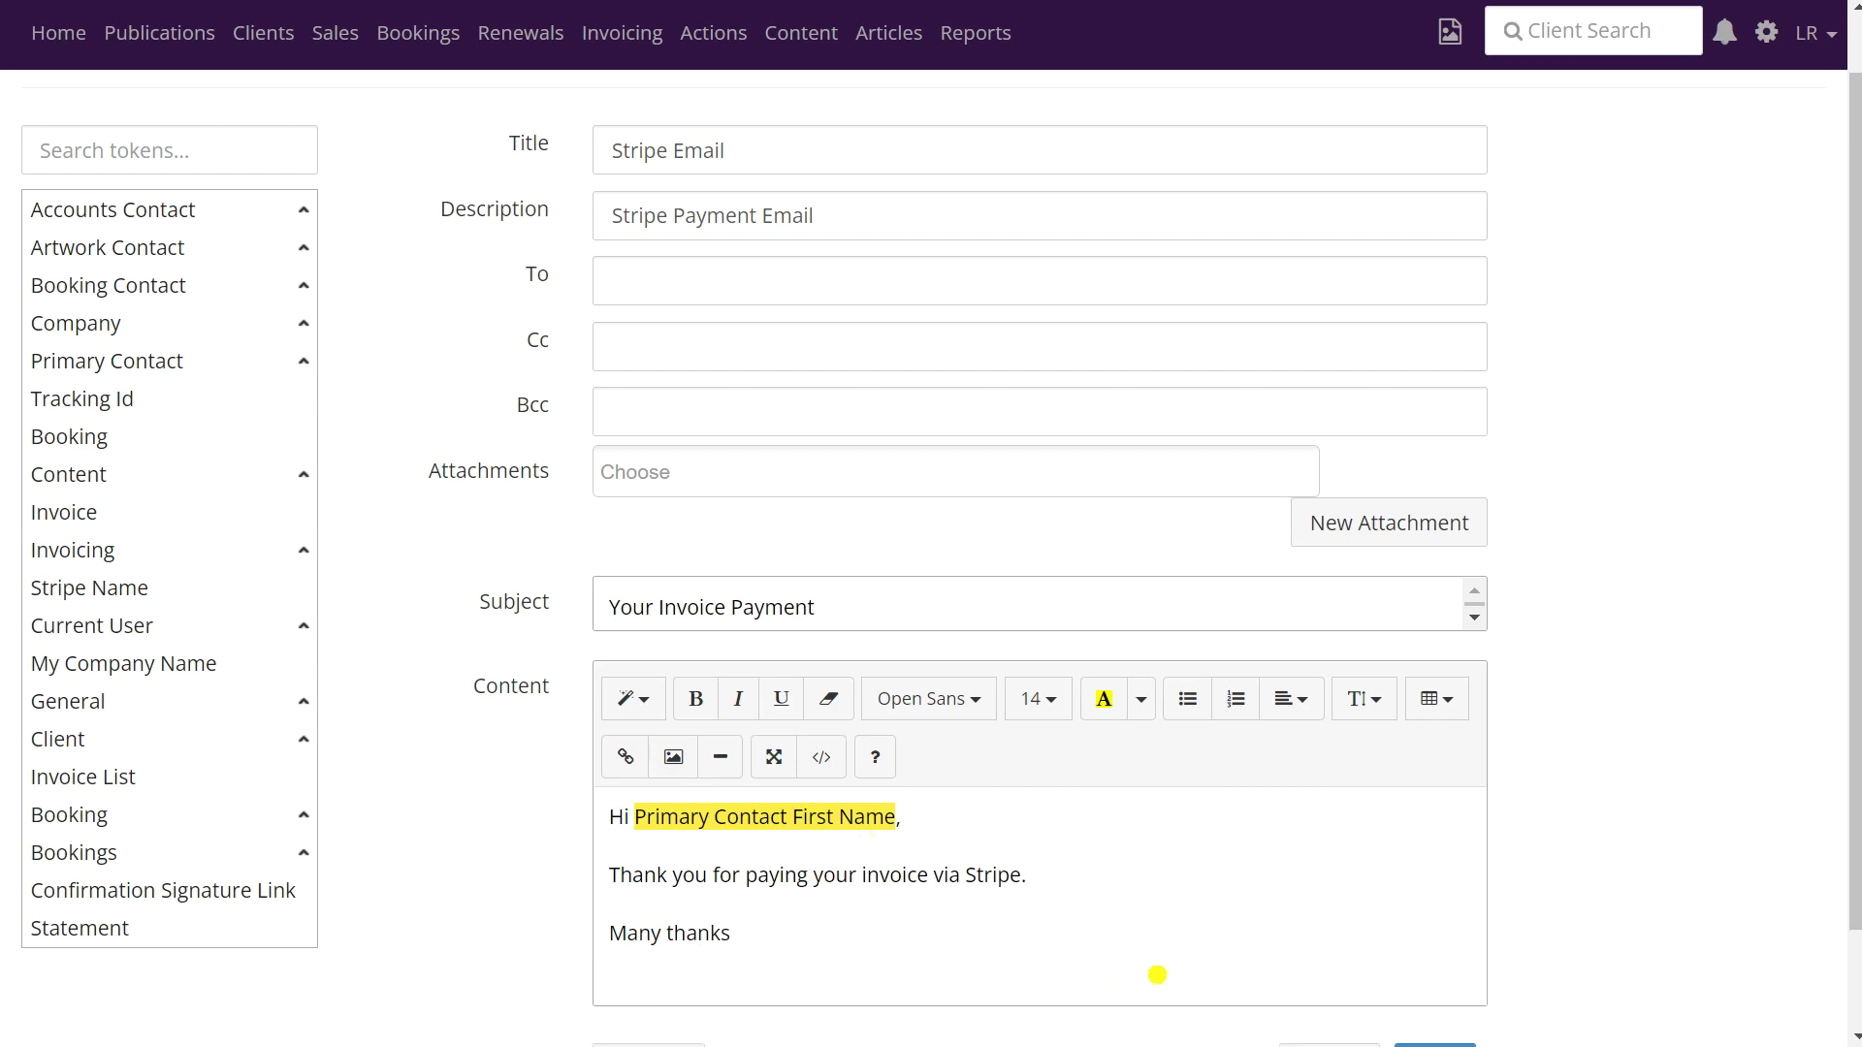
- Add the Current User Full Name token as the signature's first line
left_click(186, 362)
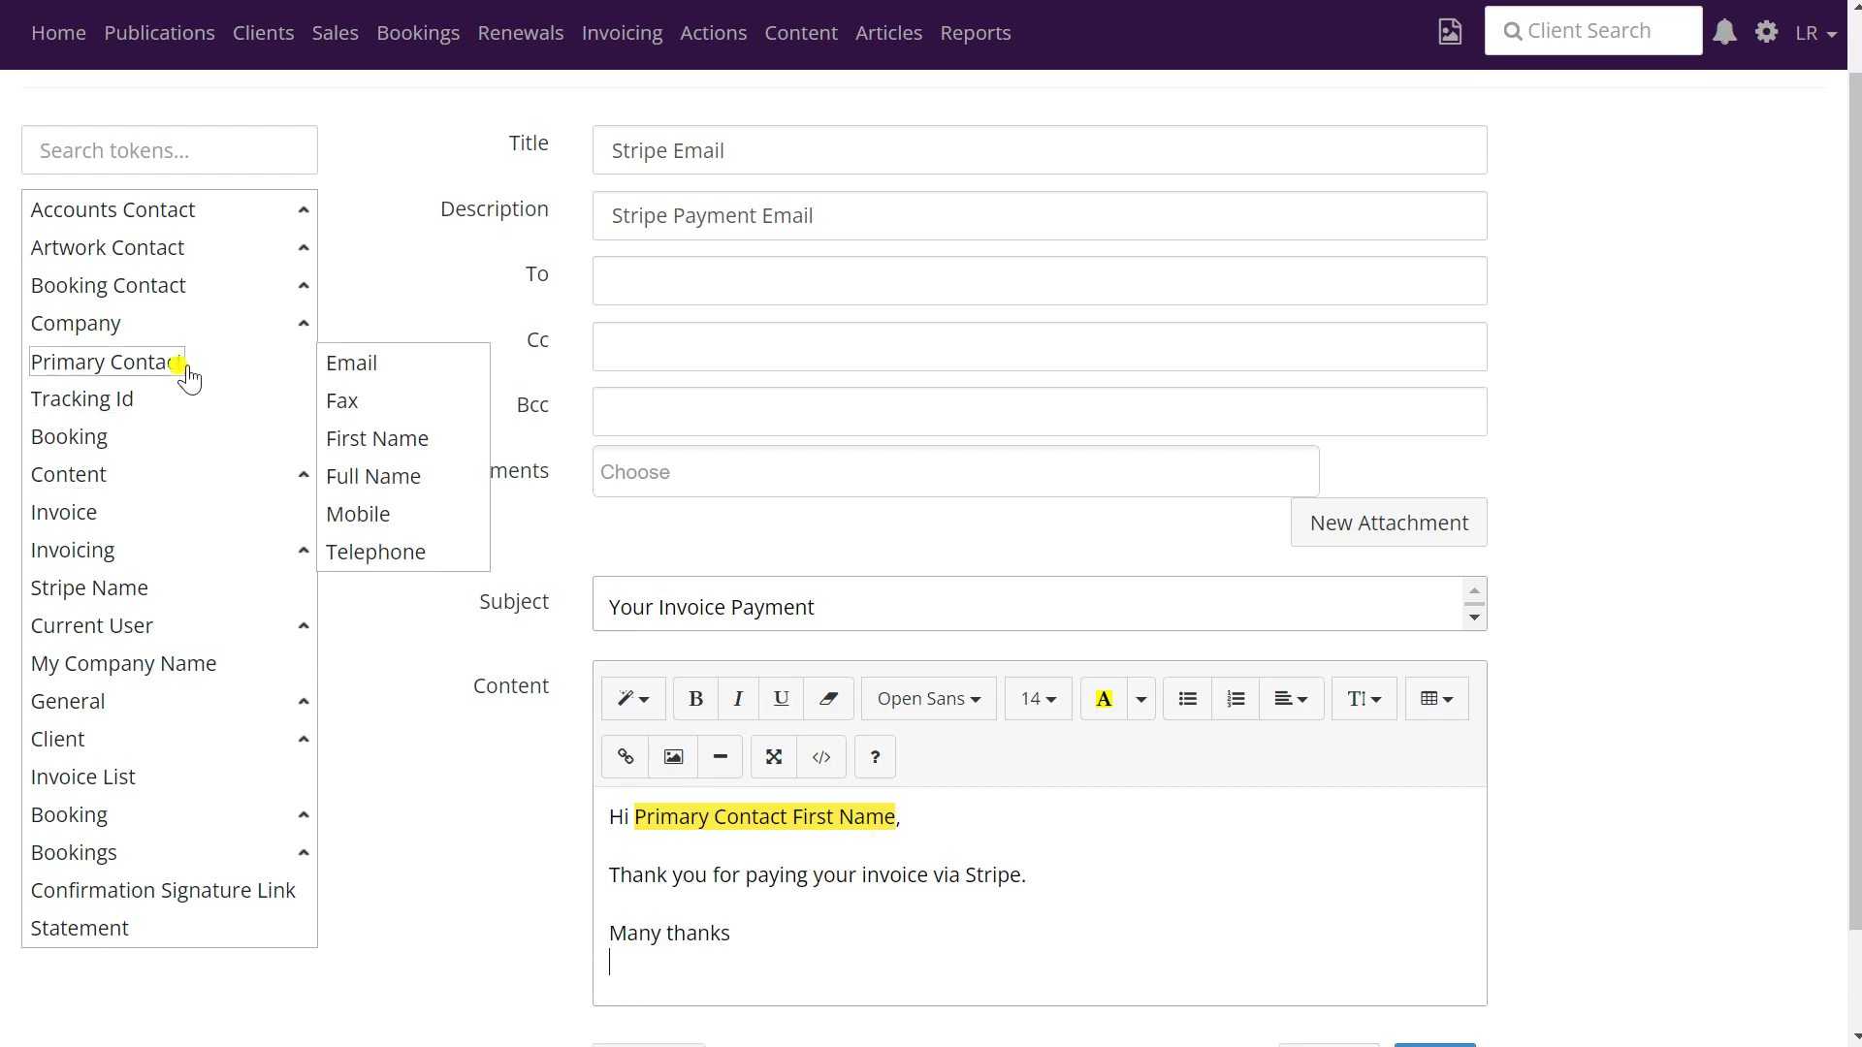
left_click(140, 411)
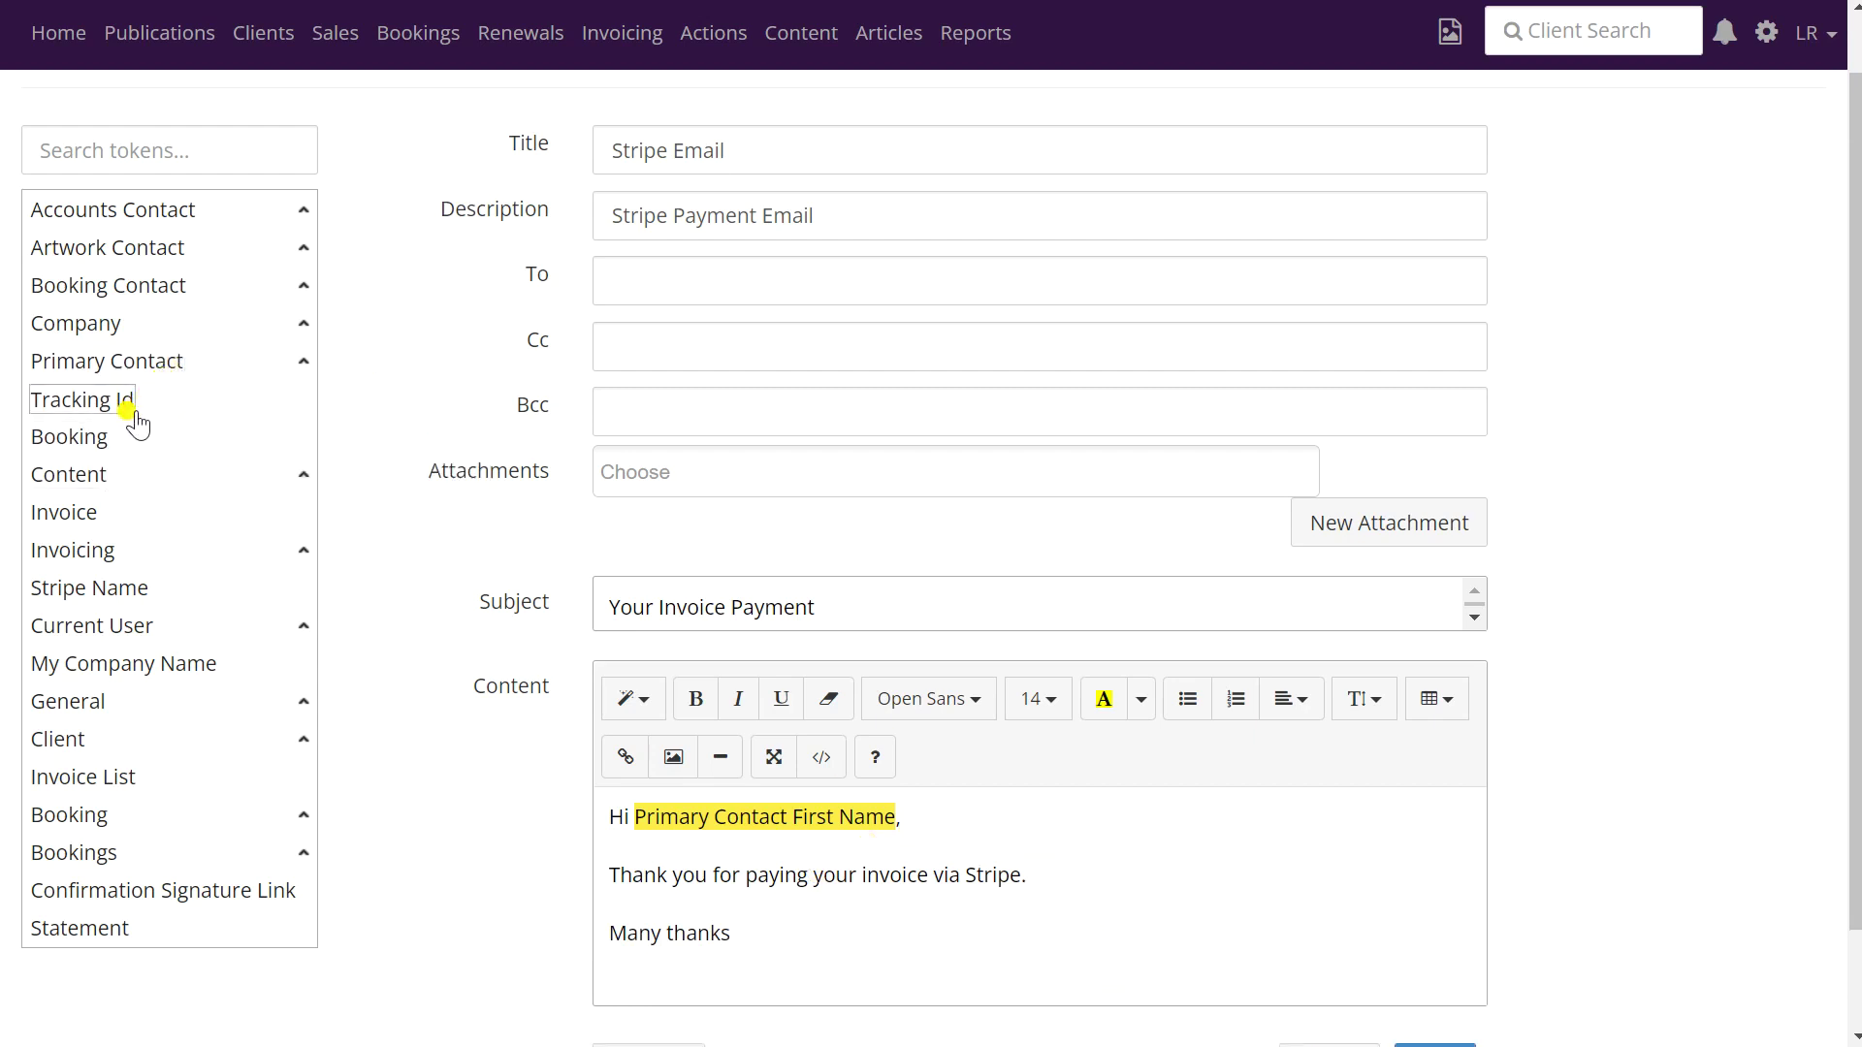
left_click(123, 631)
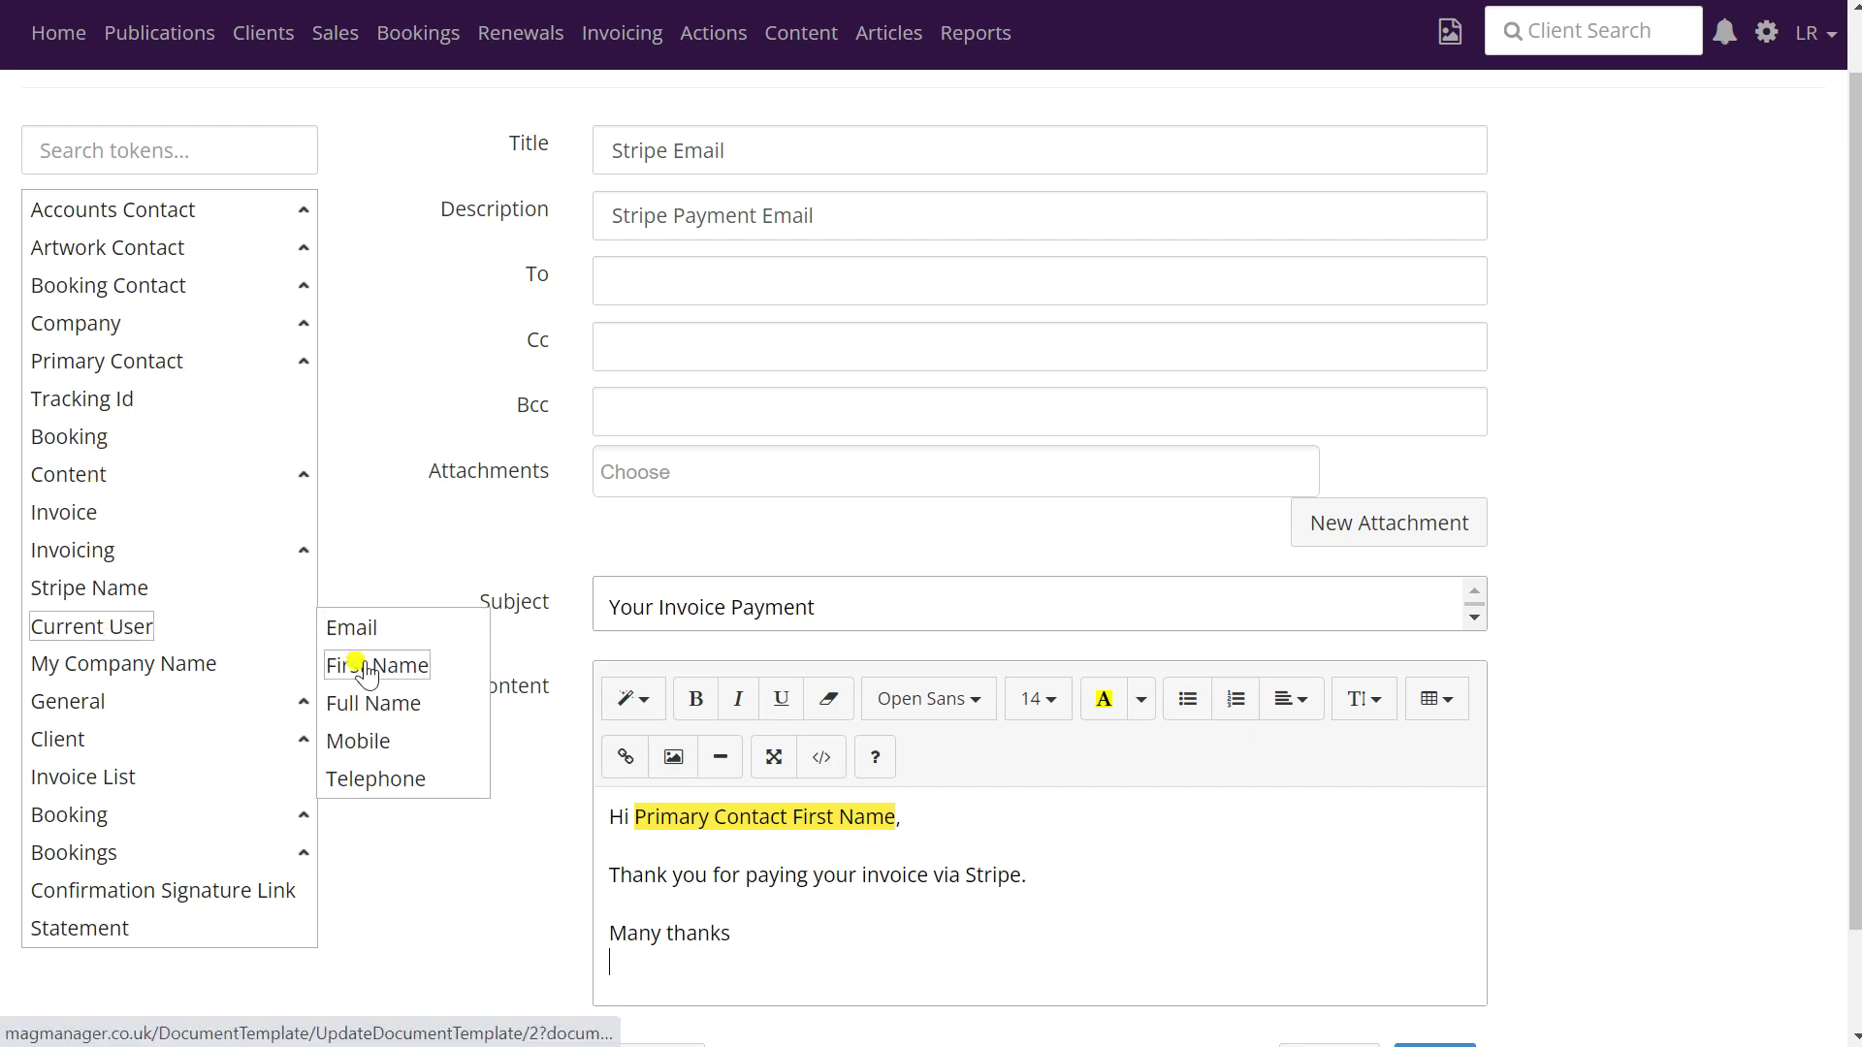
left_click(366, 669)
scroll(961, 749, "down", 1)
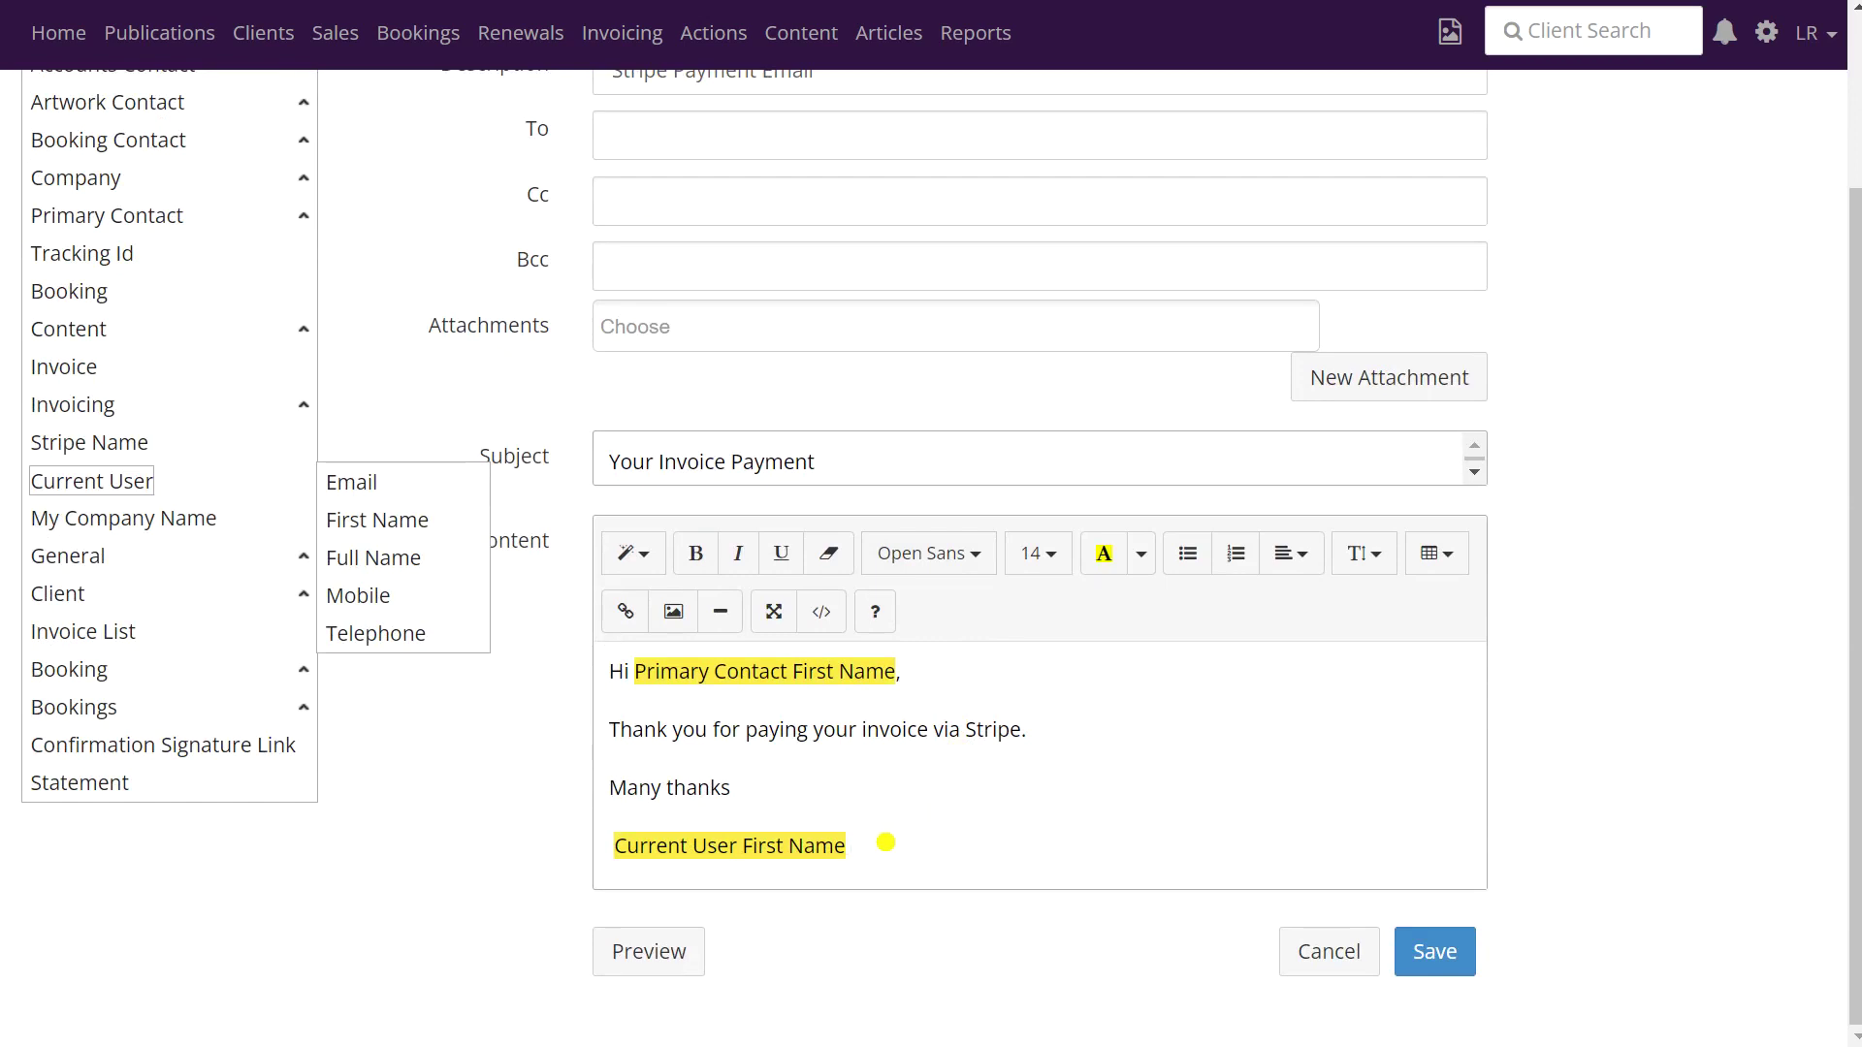
key("Return")
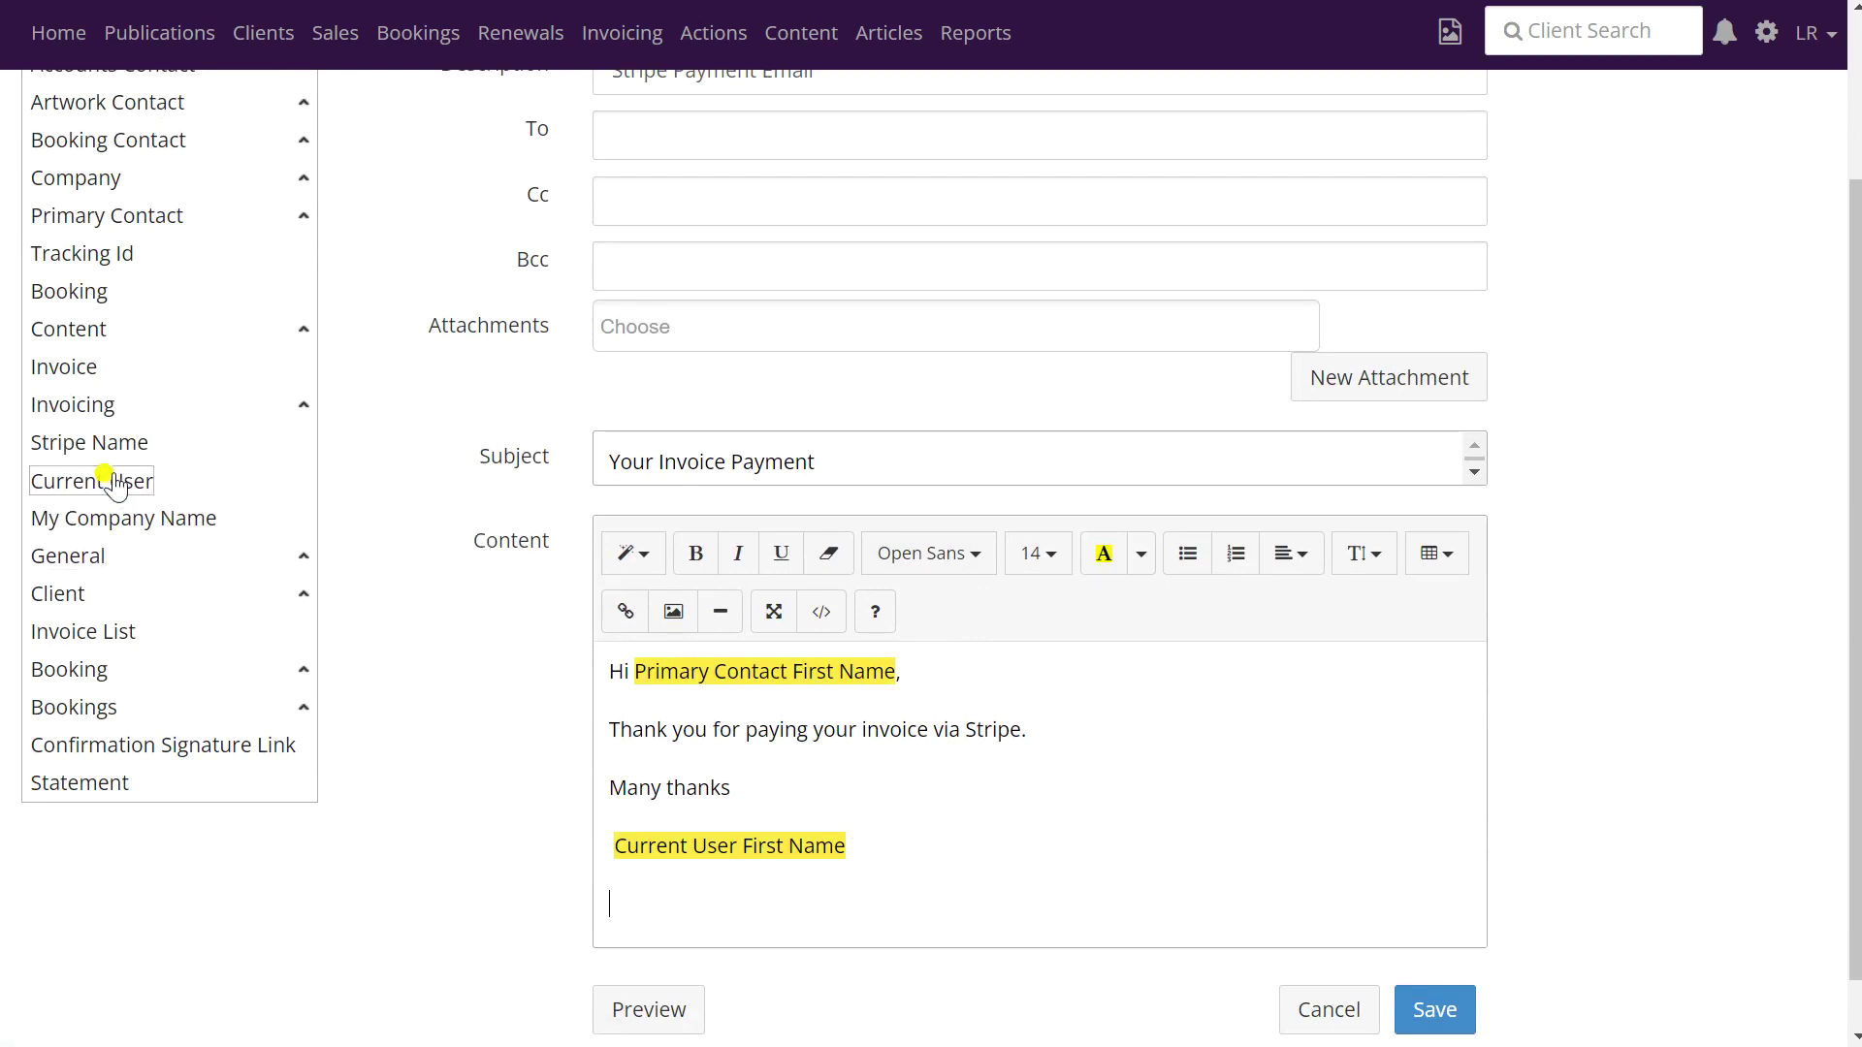
mouse_move(115, 486)
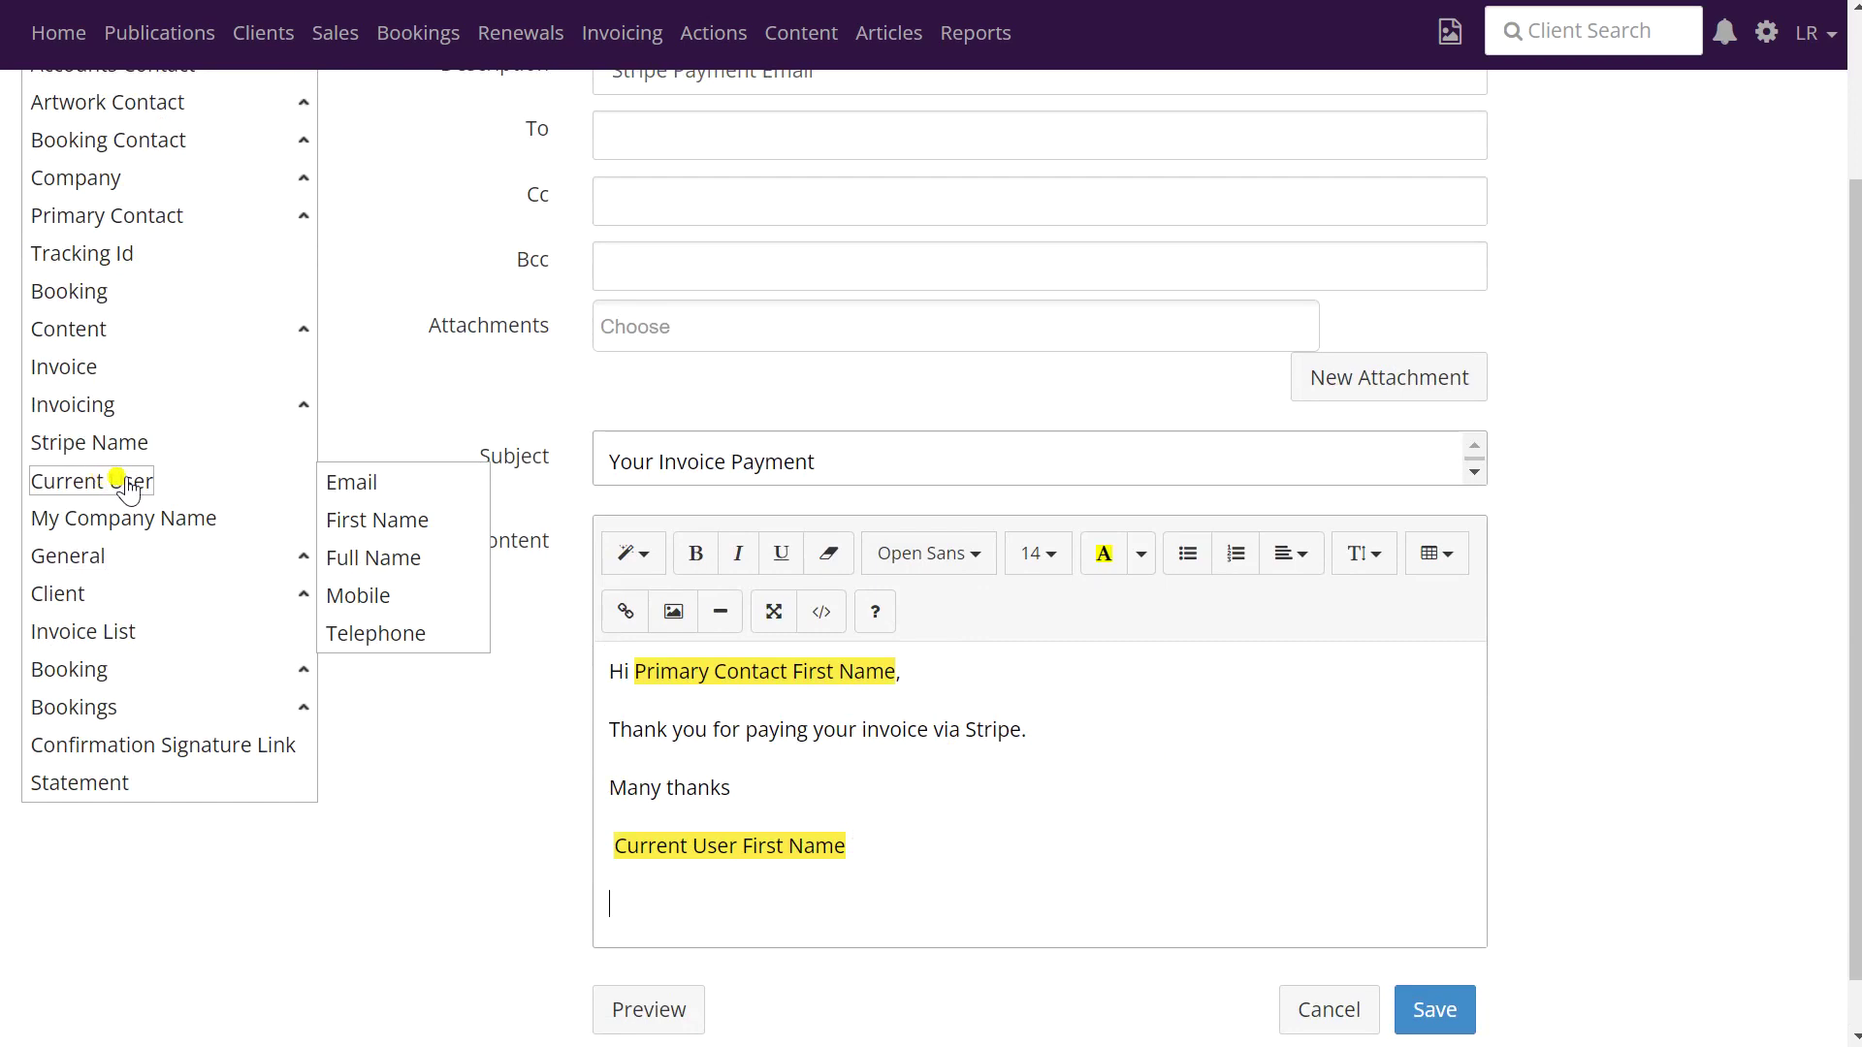
left_click(374, 559)
scroll(1030, 764, "down", 3)
scroll(1030, 763, "down", 1)
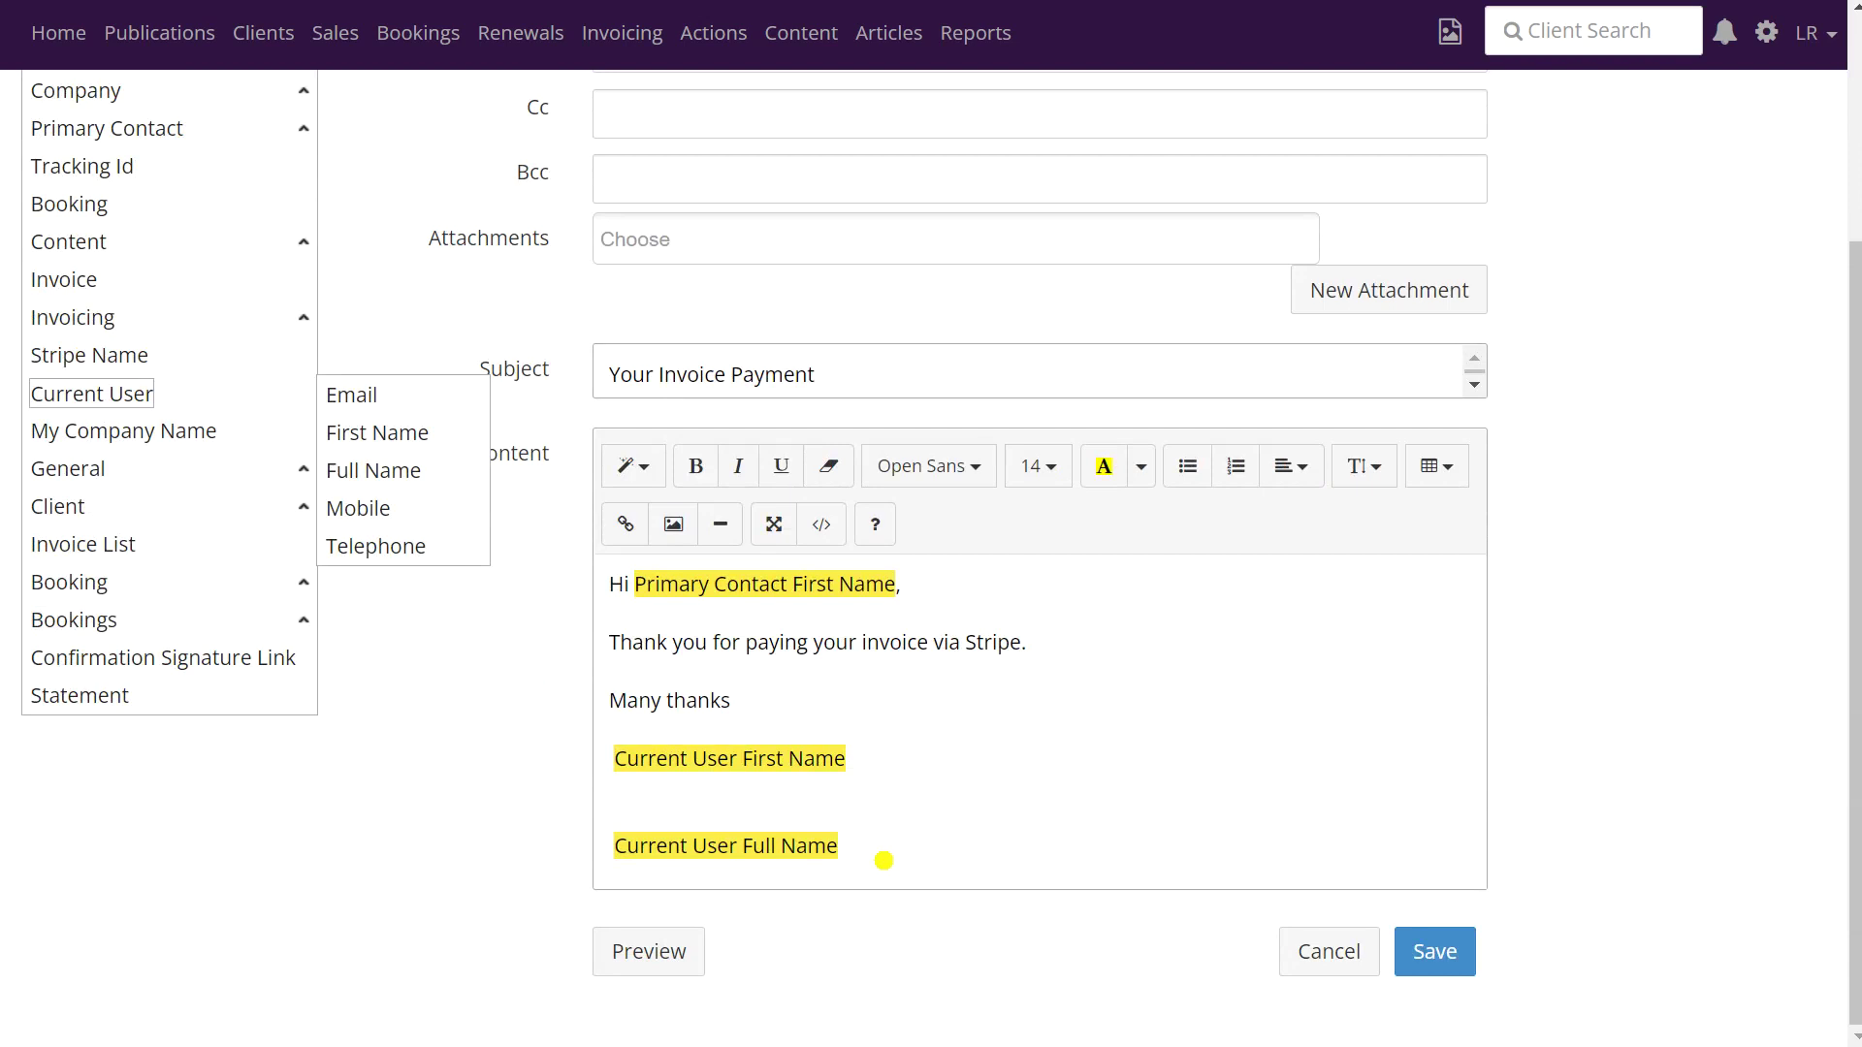
key("Return")
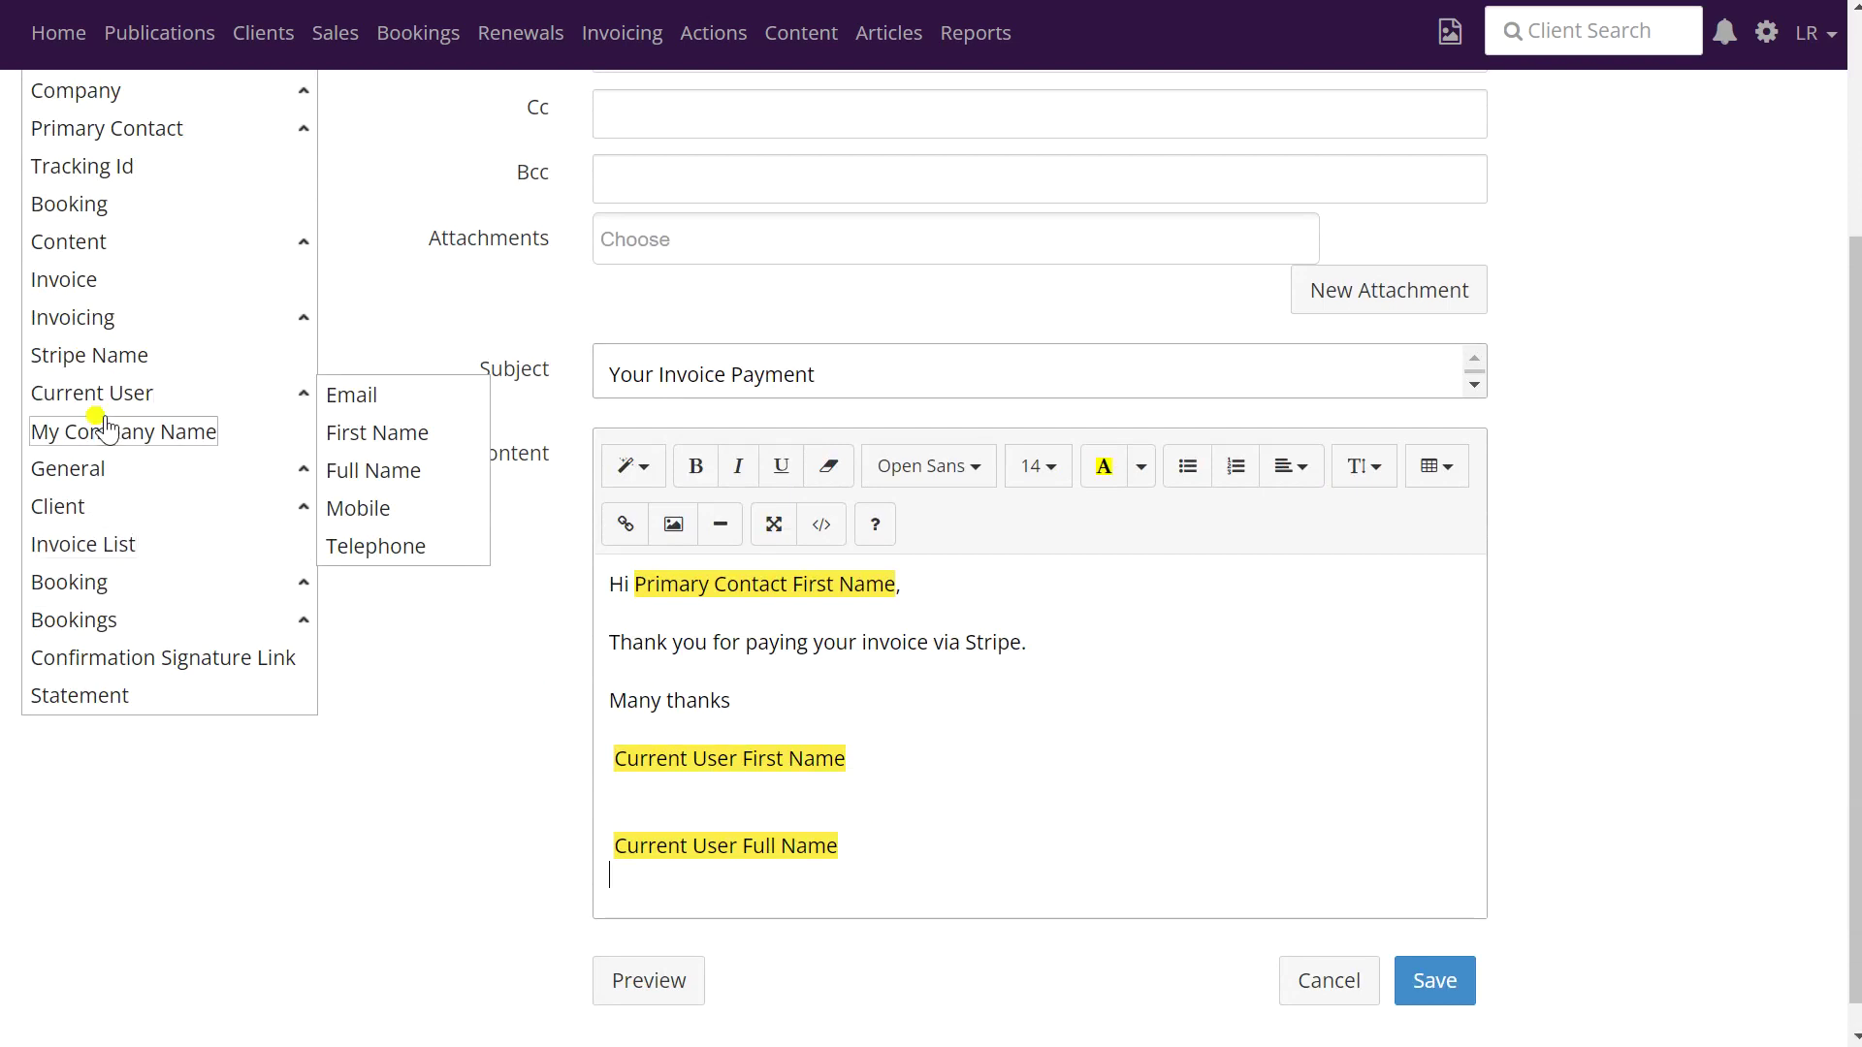
- Add My Company Name, Telephone and Email tokens below the name in the signature
left_click(107, 432)
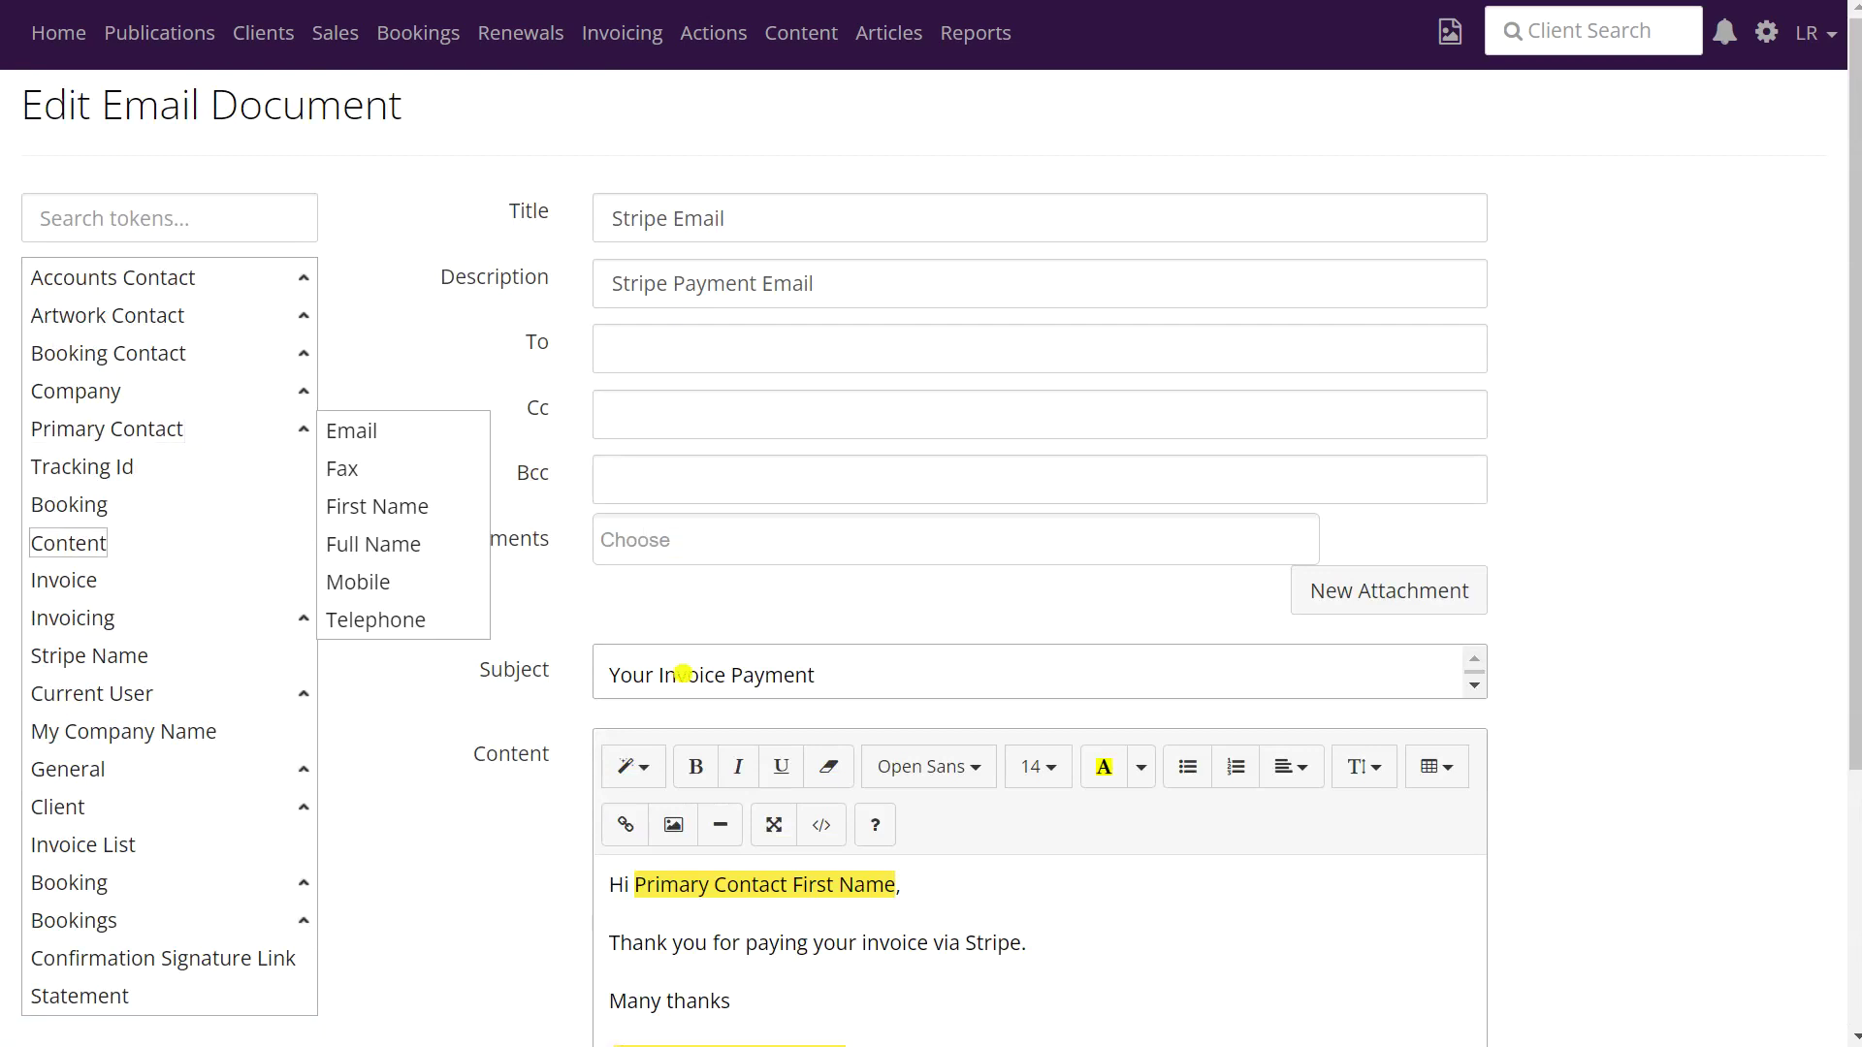
scroll(738, 805, "down", 3)
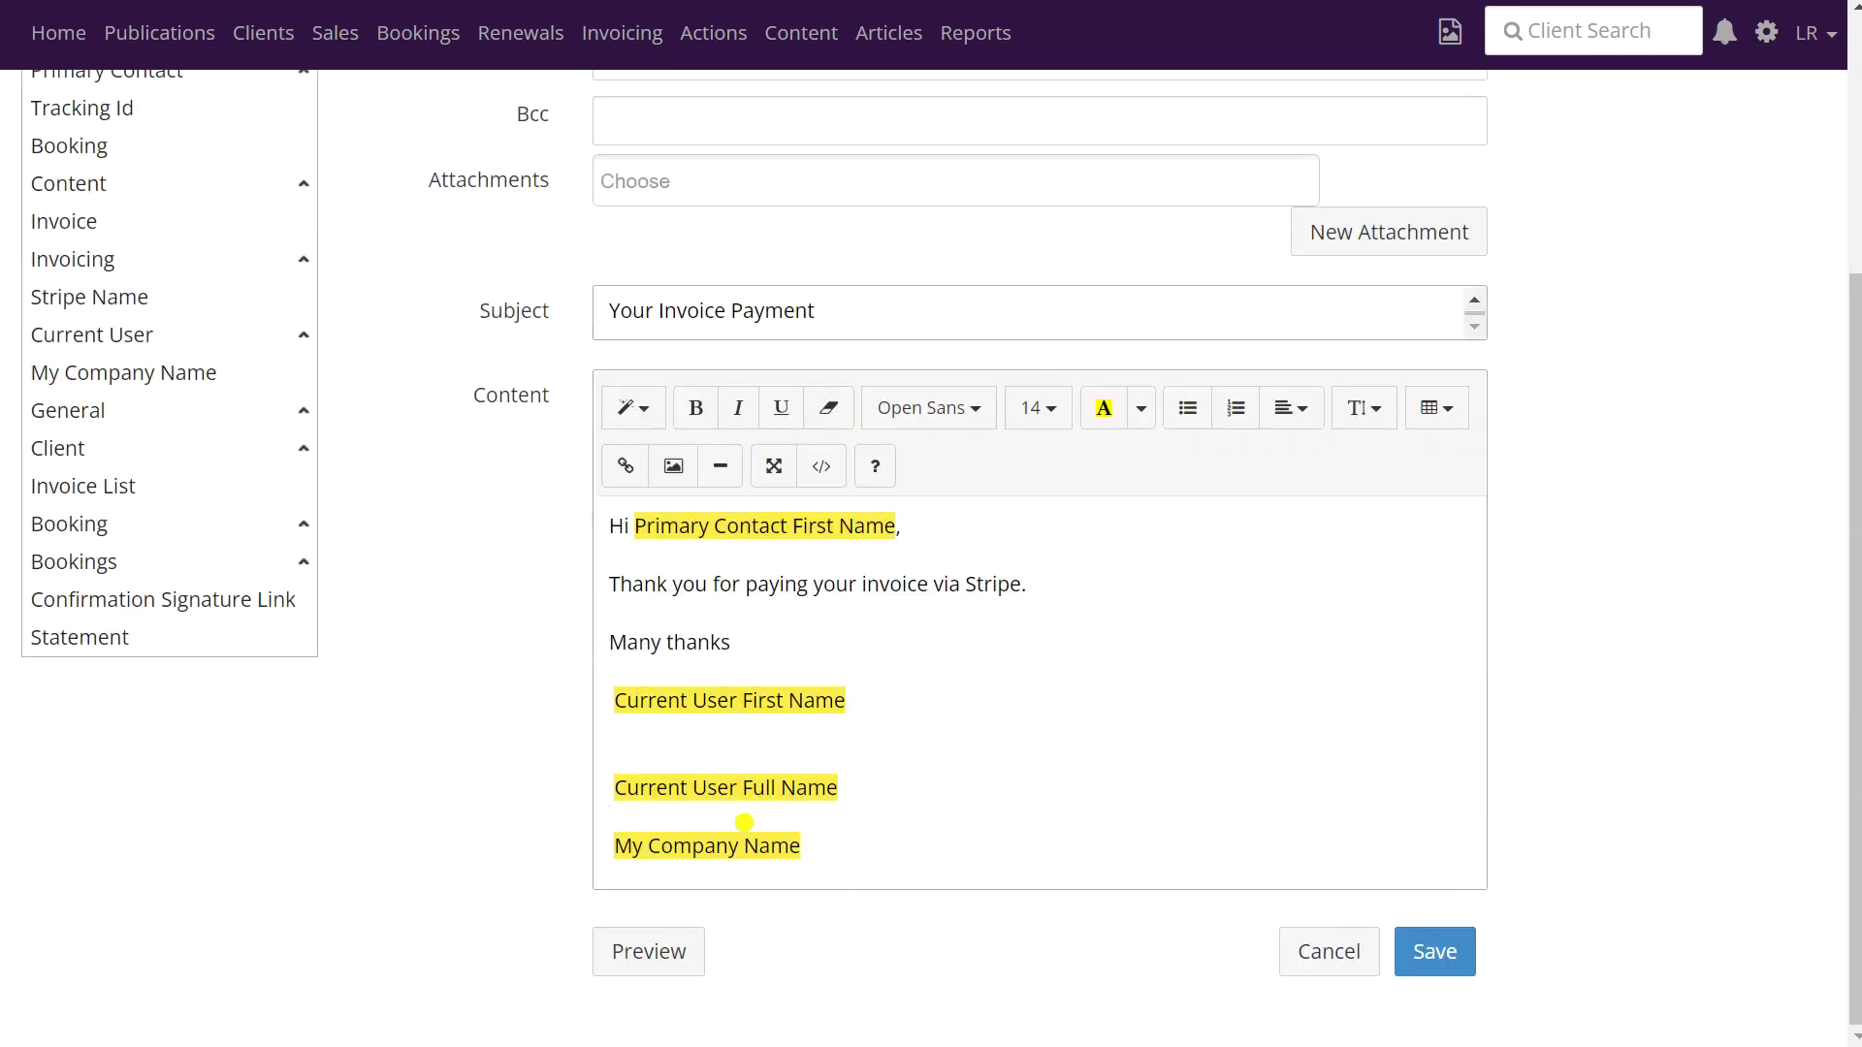
key("BackSpace")
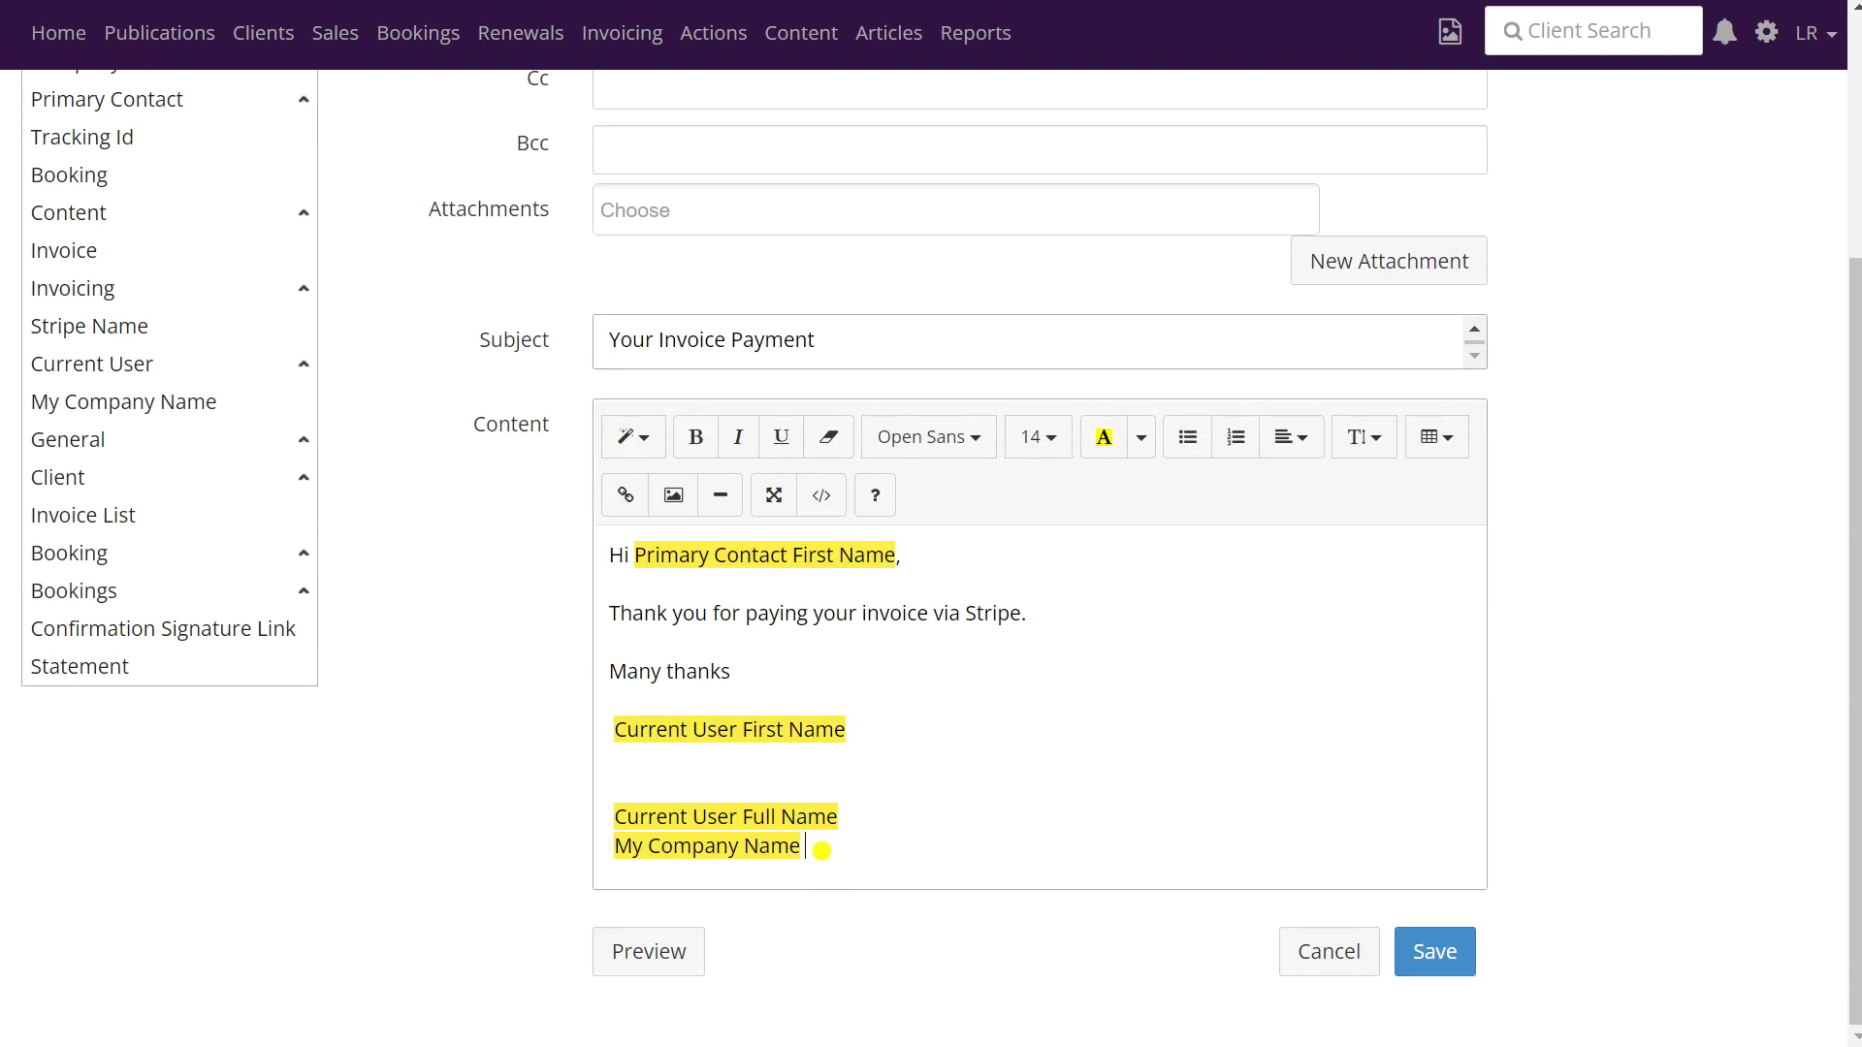
key("Return")
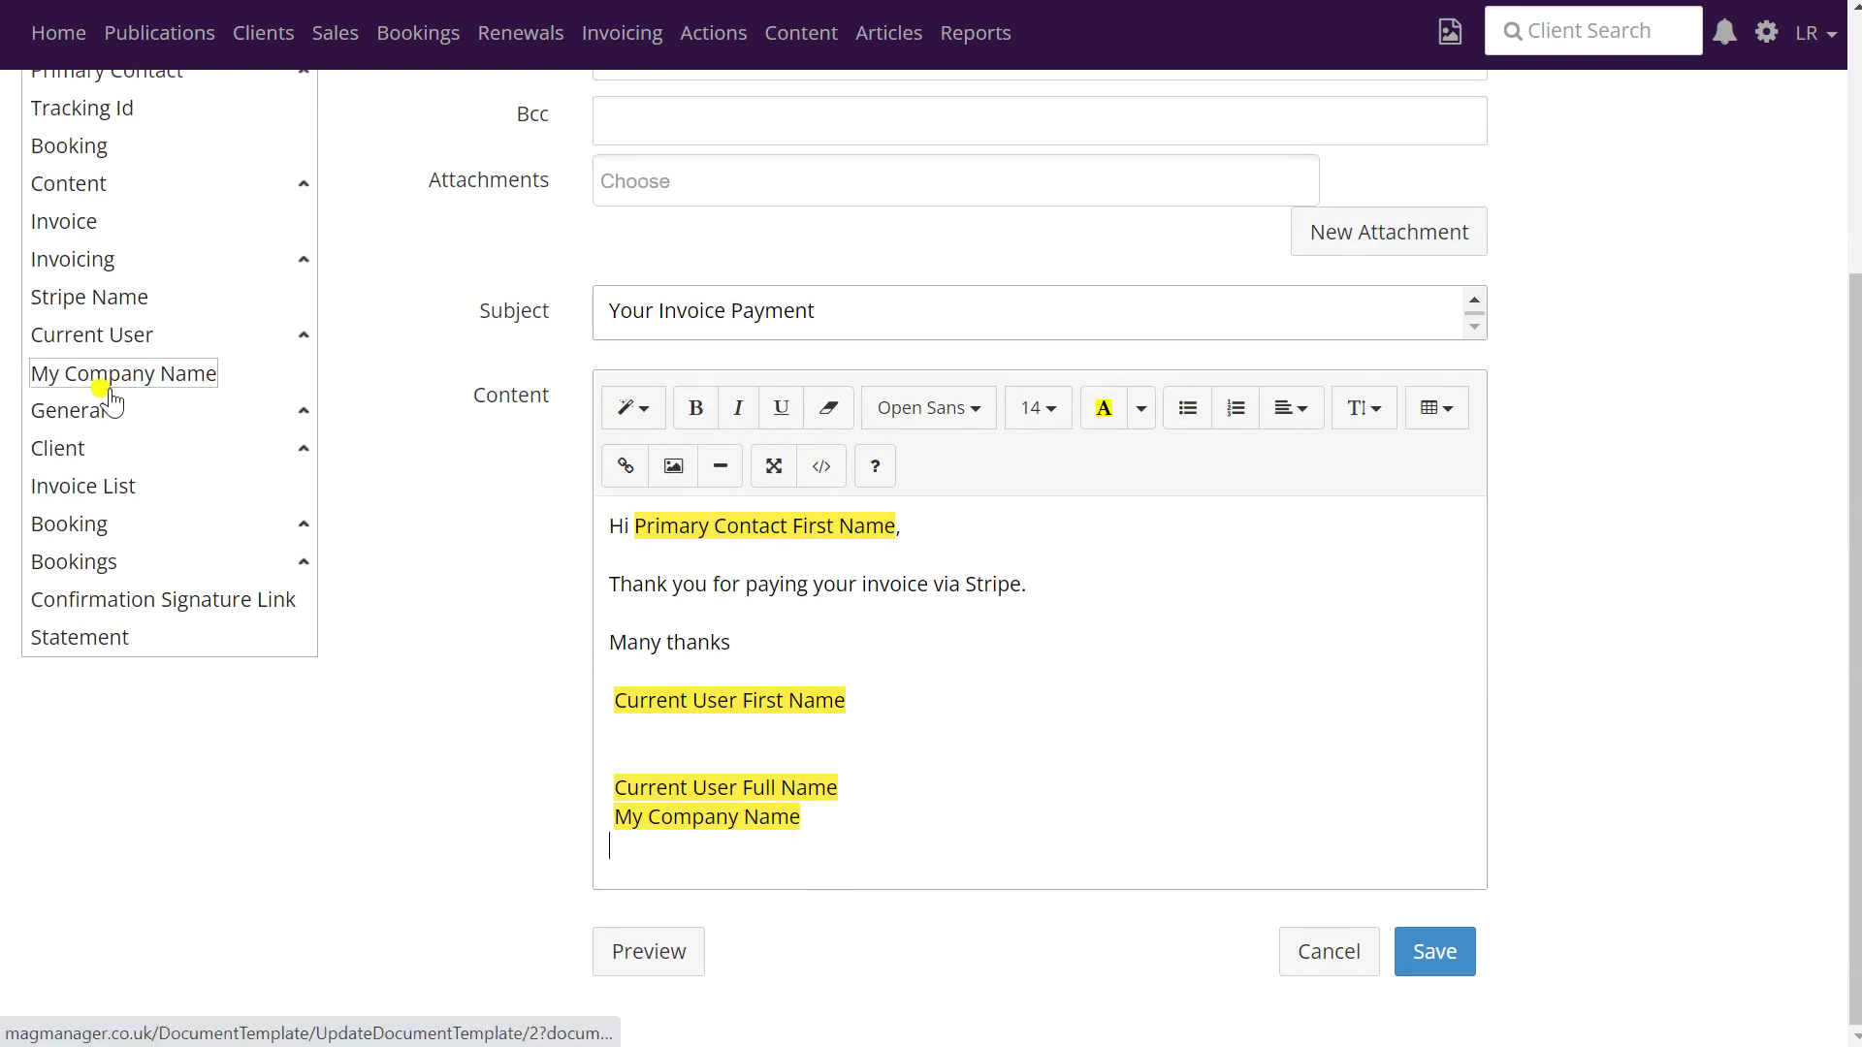
mouse_move(100, 336)
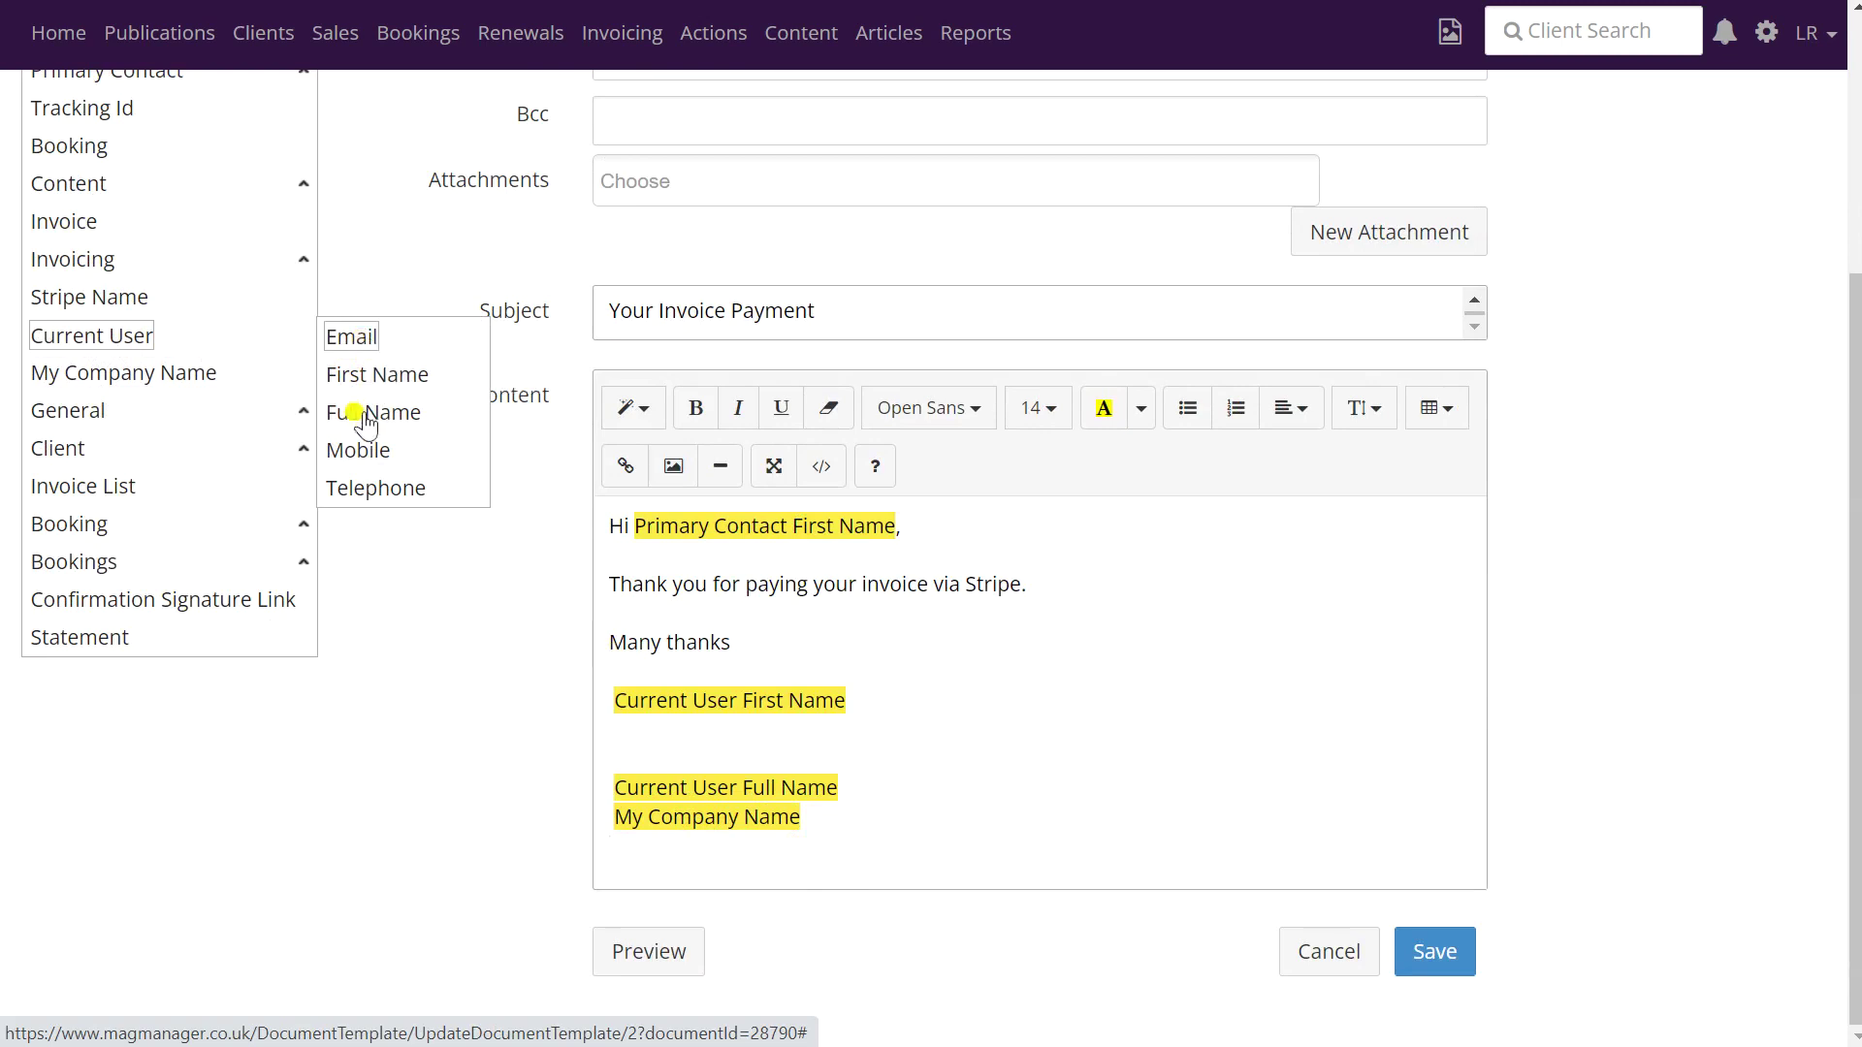
scroll(366, 491, "up", 4)
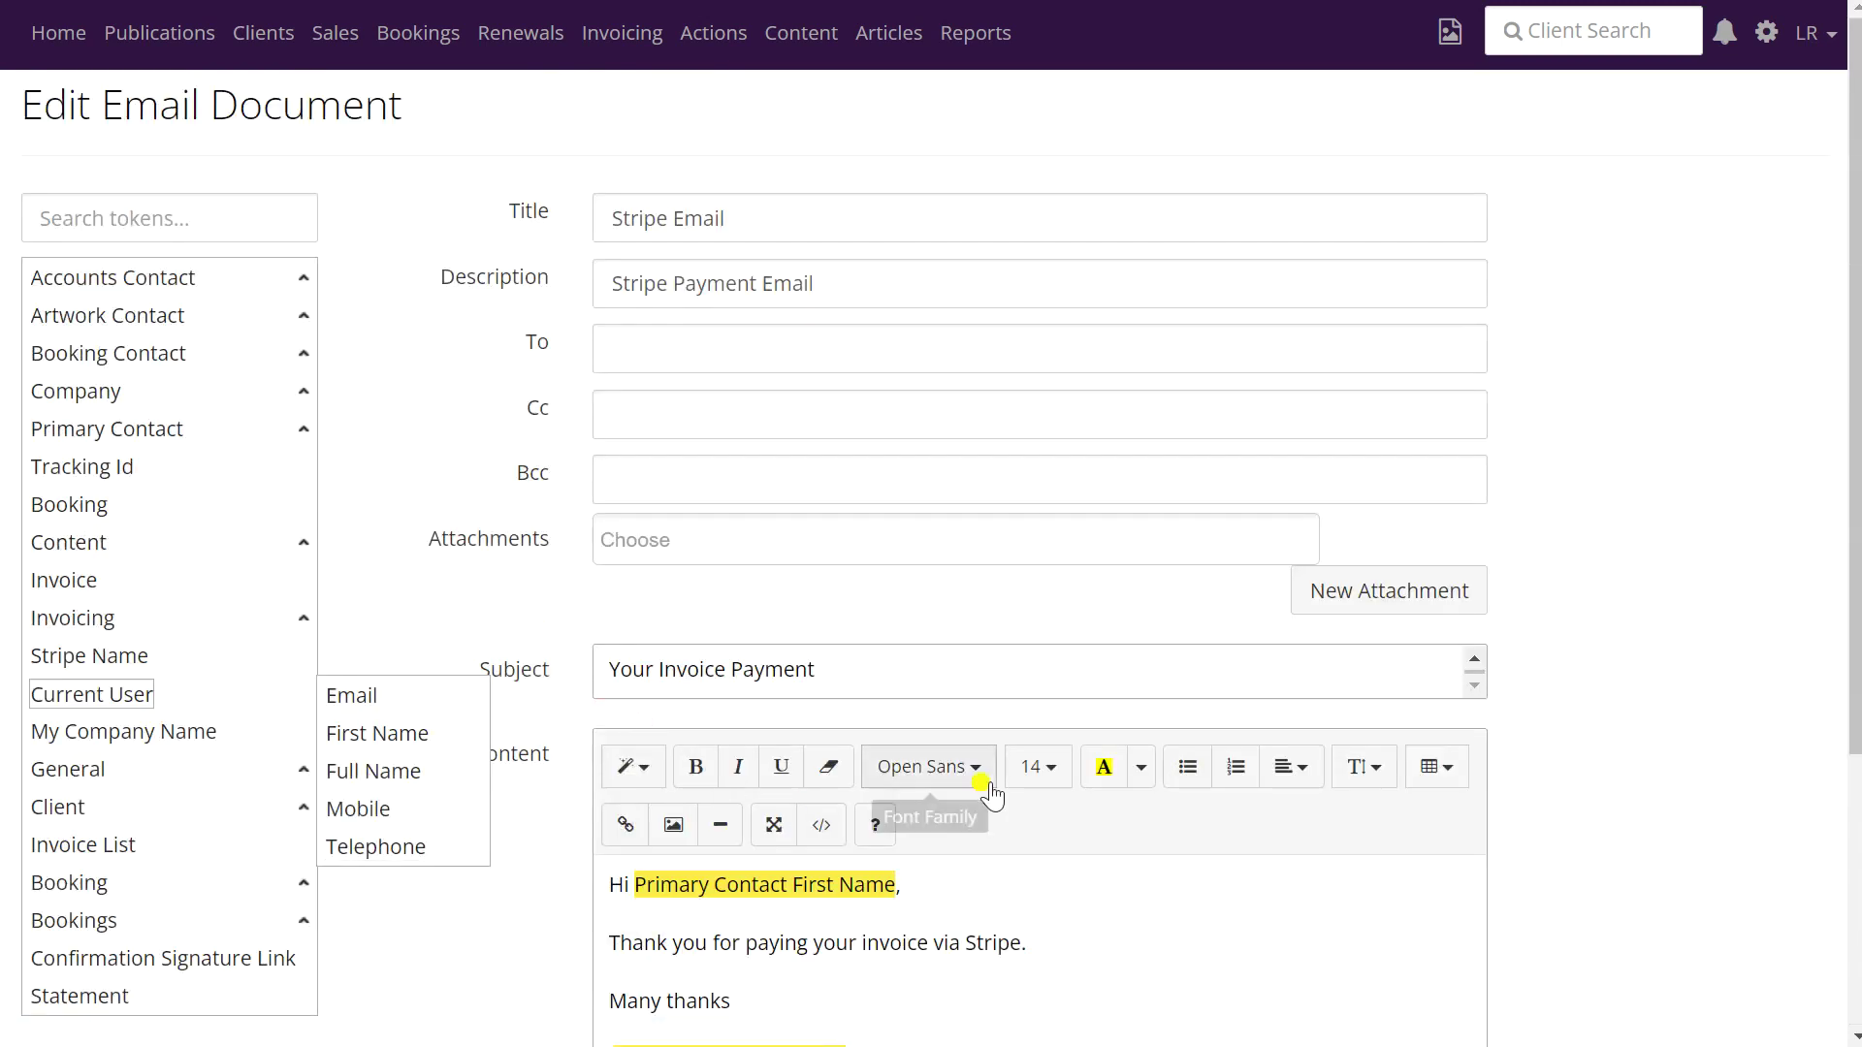
scroll(984, 788, "down", 4)
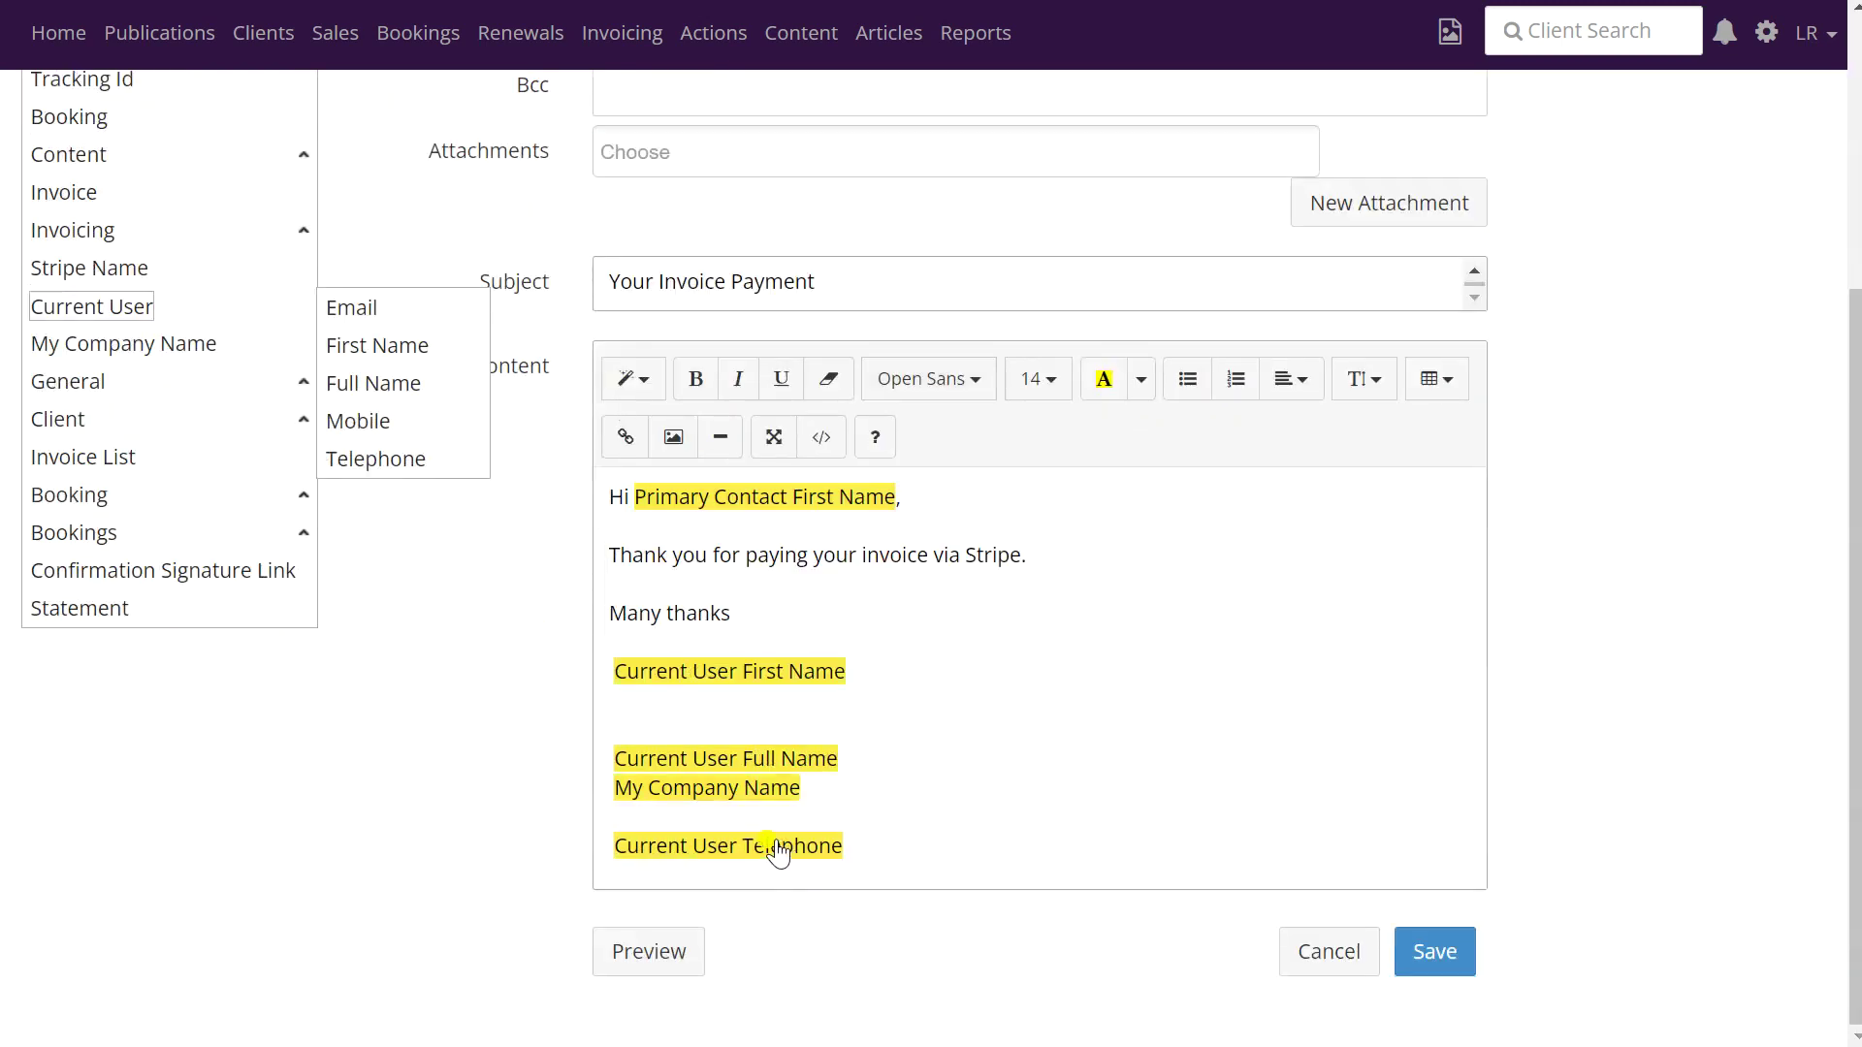
key("Return")
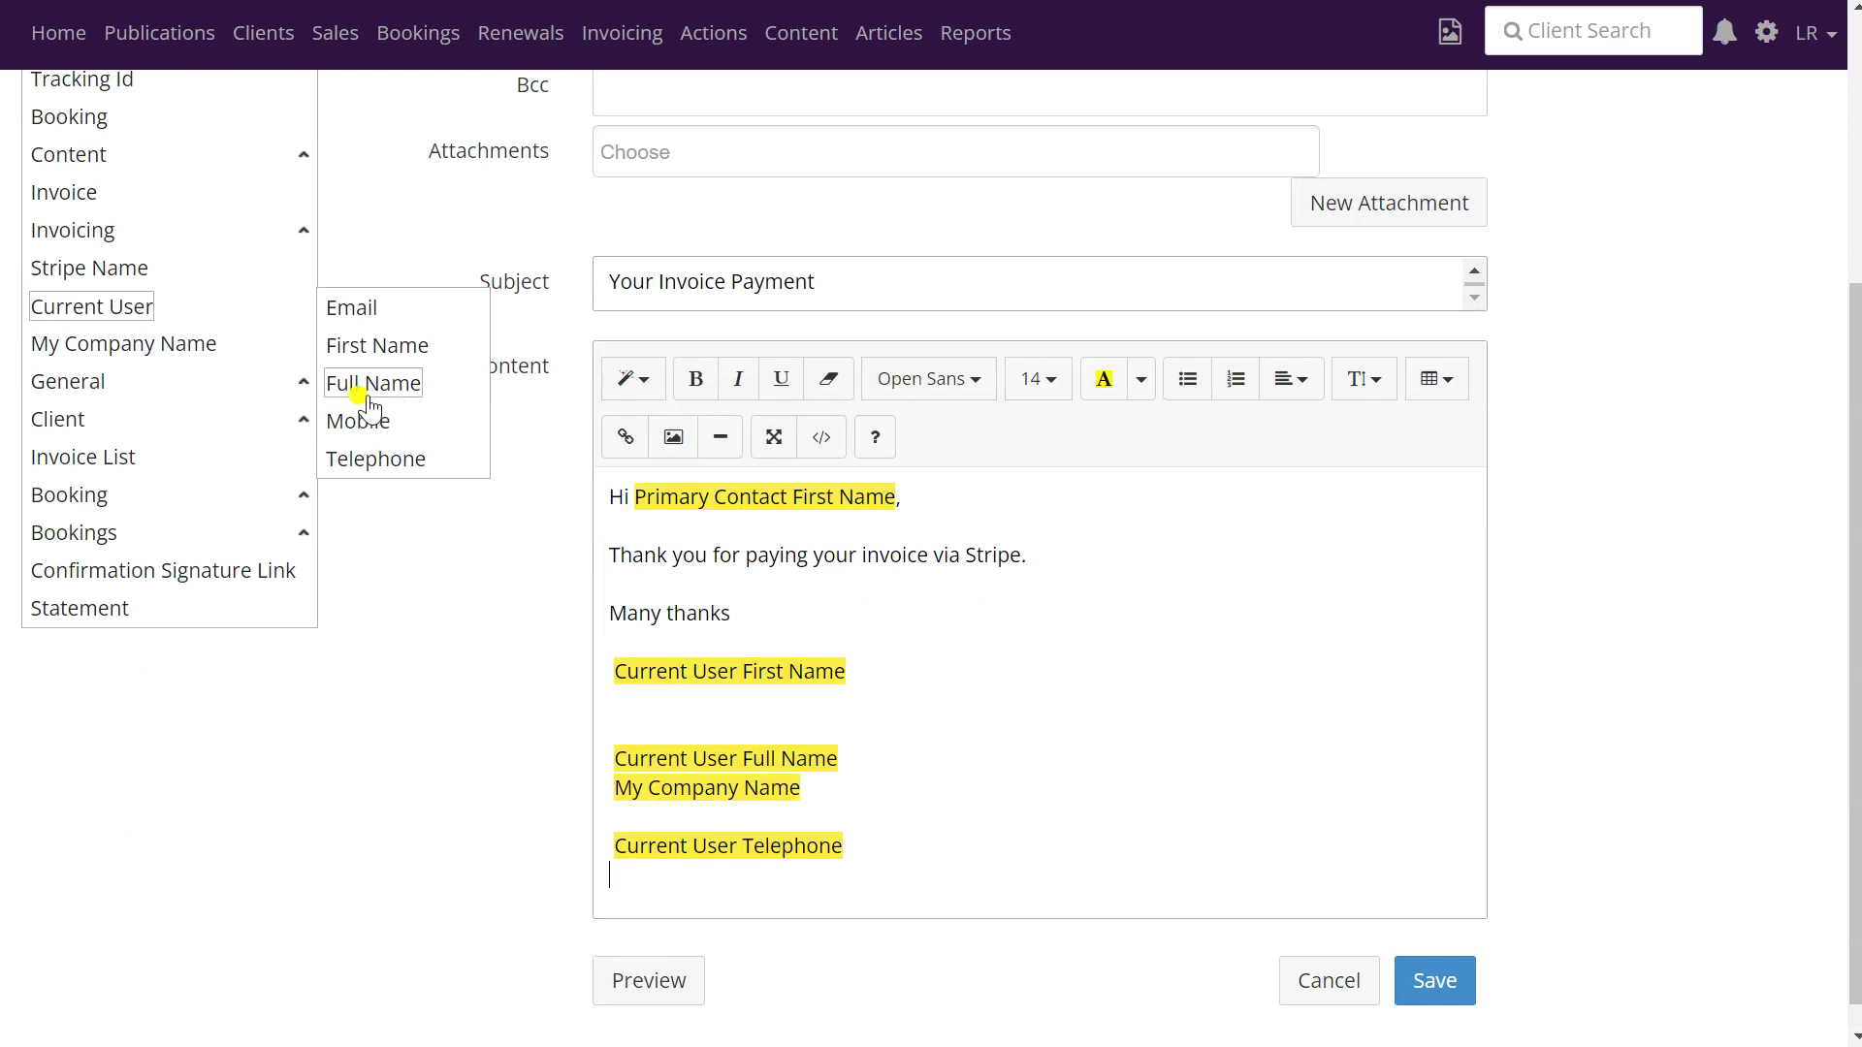
scroll(354, 311, "up", 4)
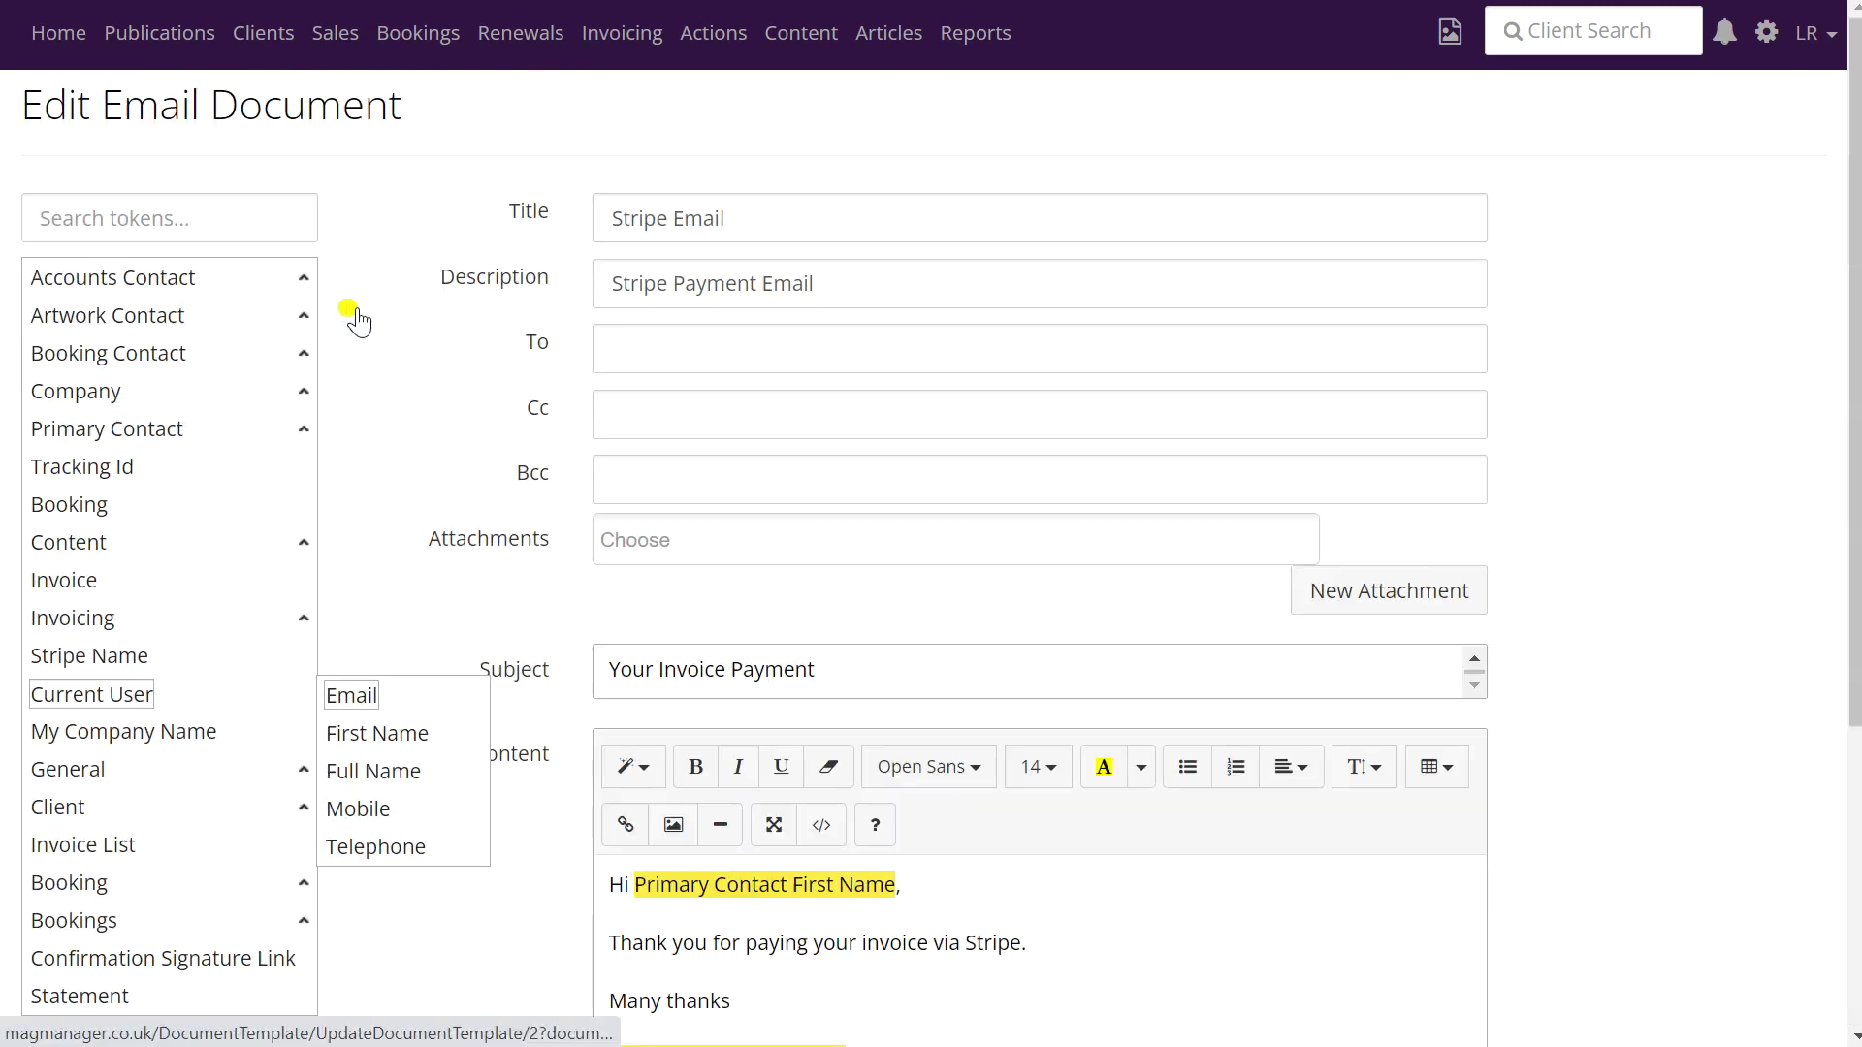
scroll(1019, 686, "down", 5)
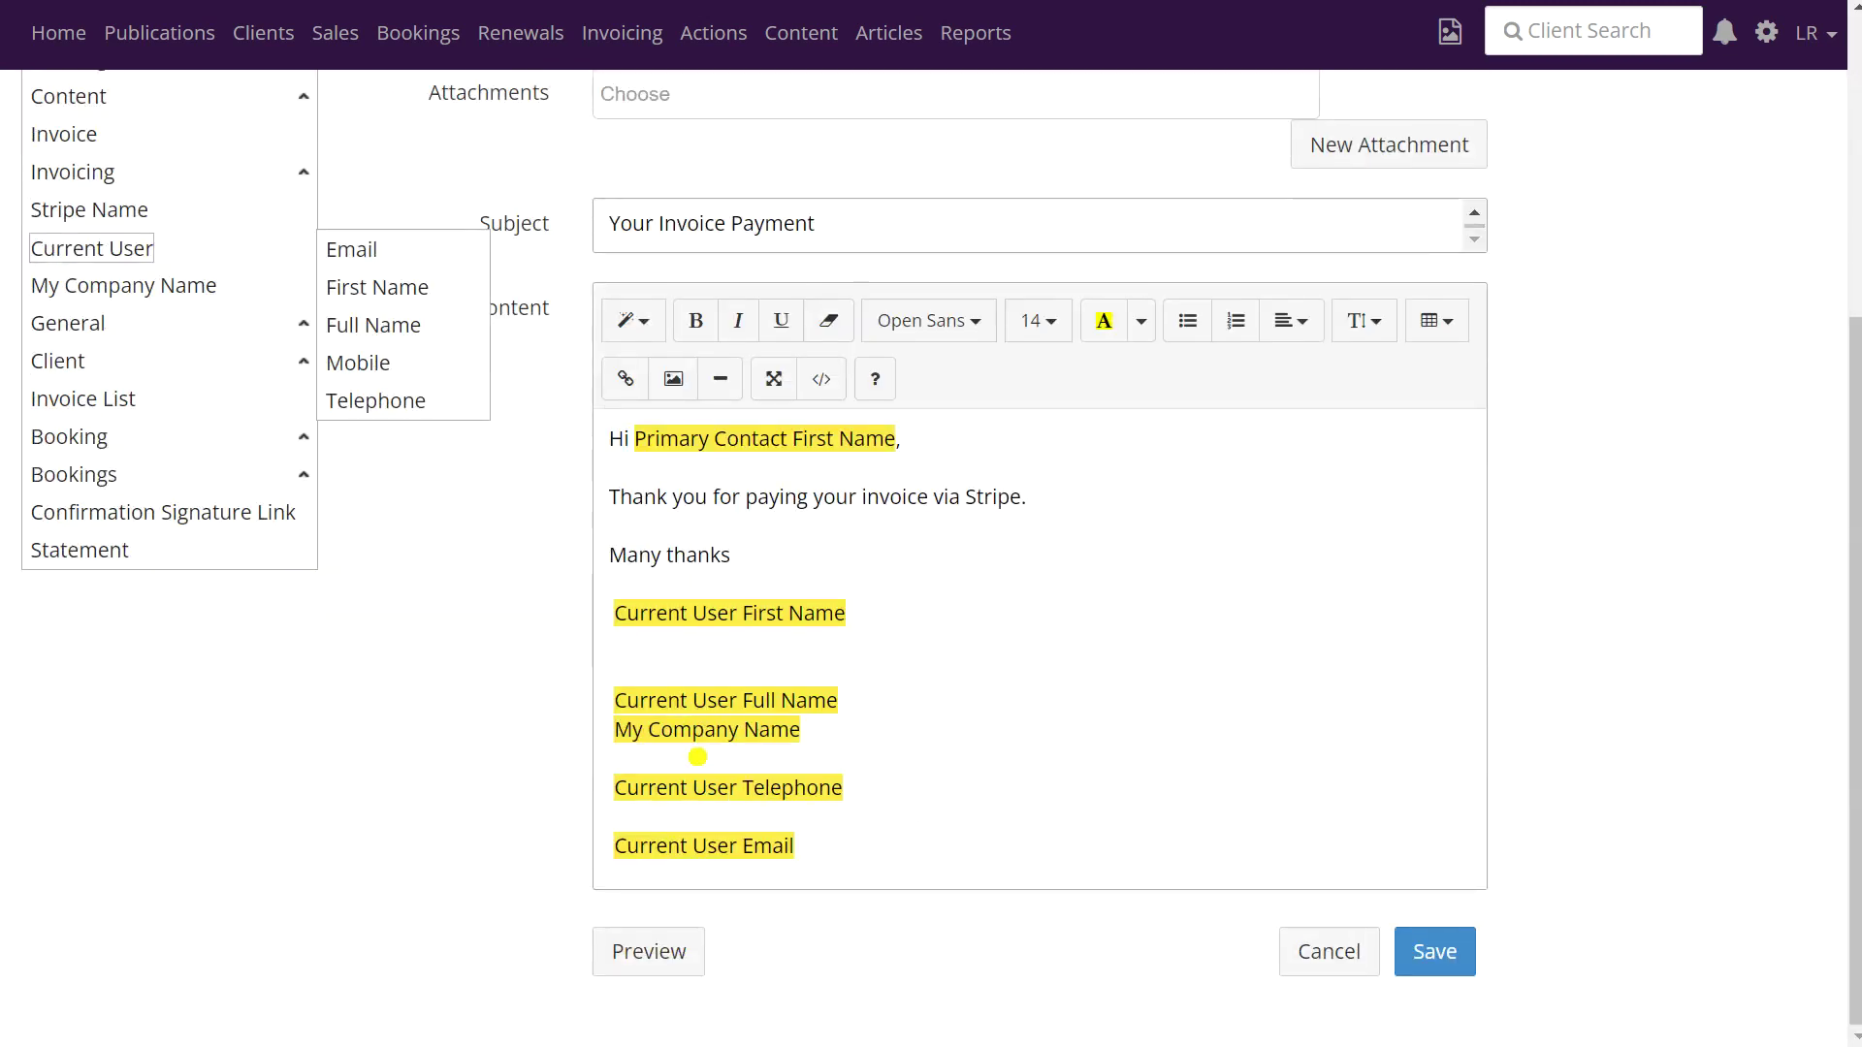
- Remove the blank lines between the signature tokens and save the Stripe Email template
left_click(666, 758)
key("BackSpace")
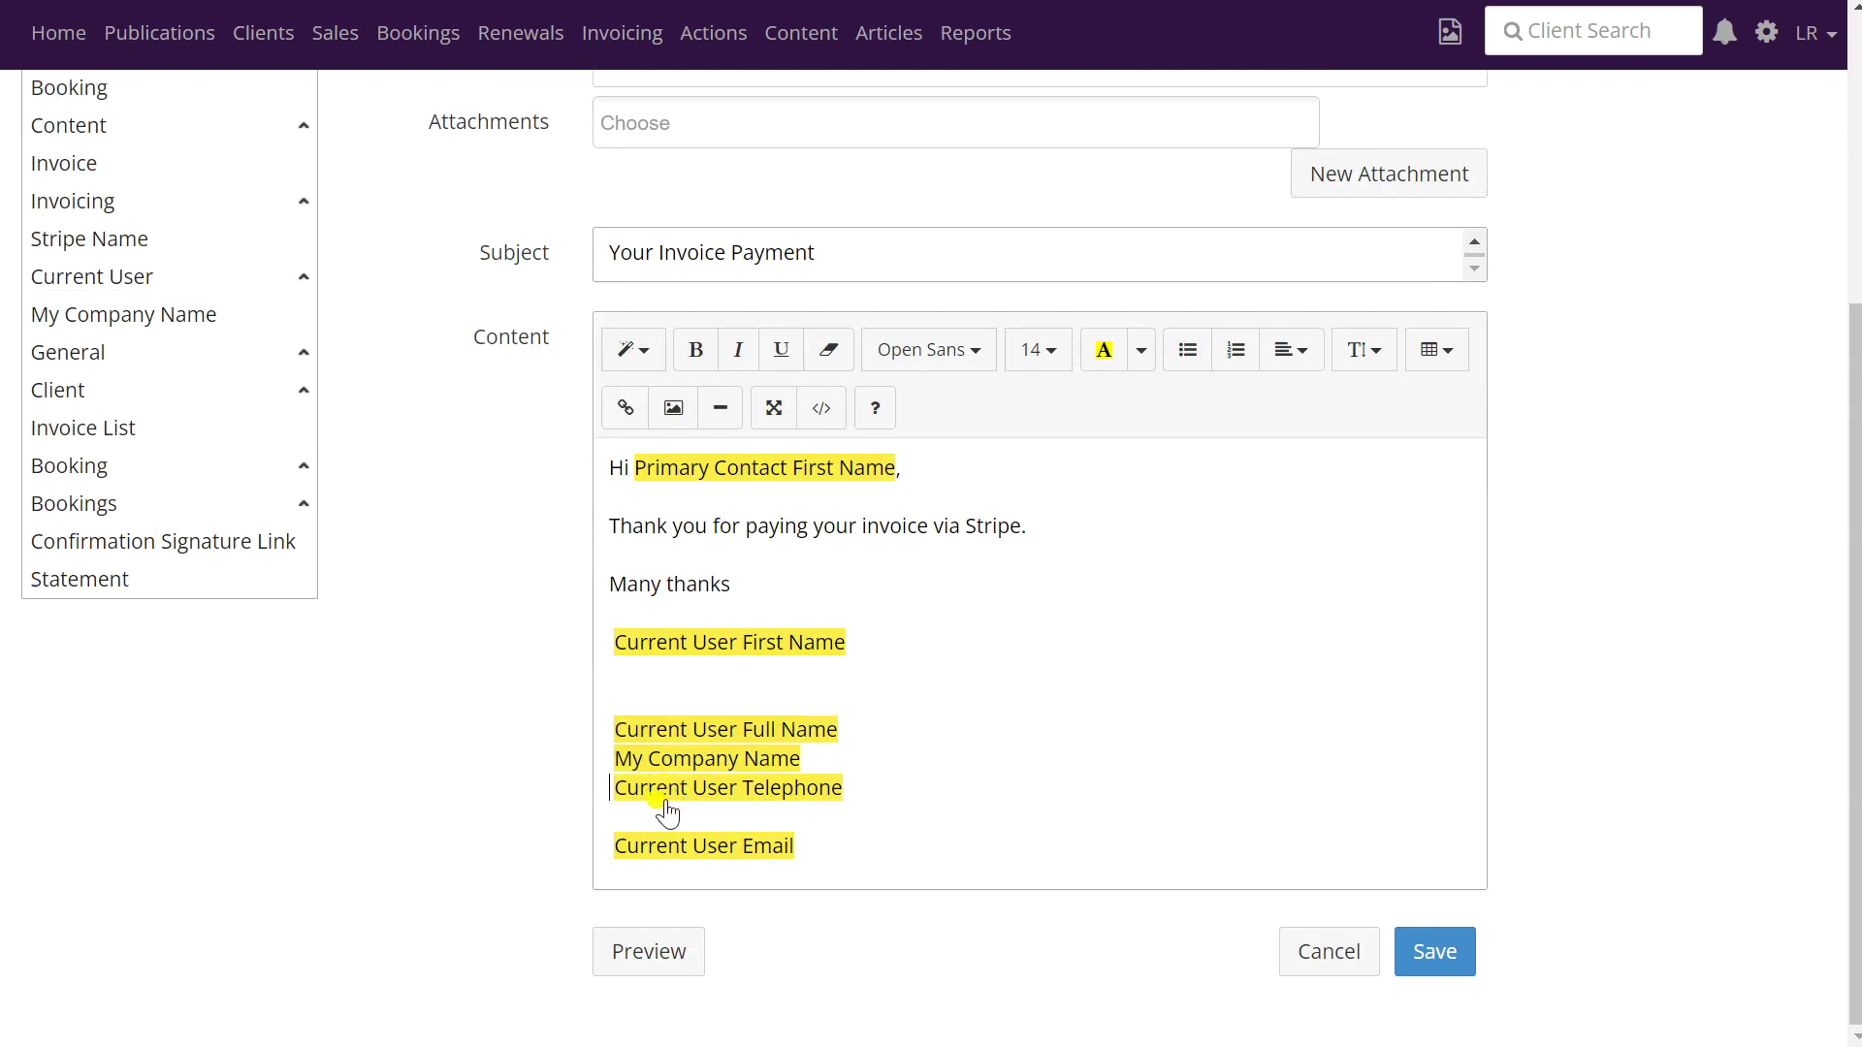
key("BackSpace")
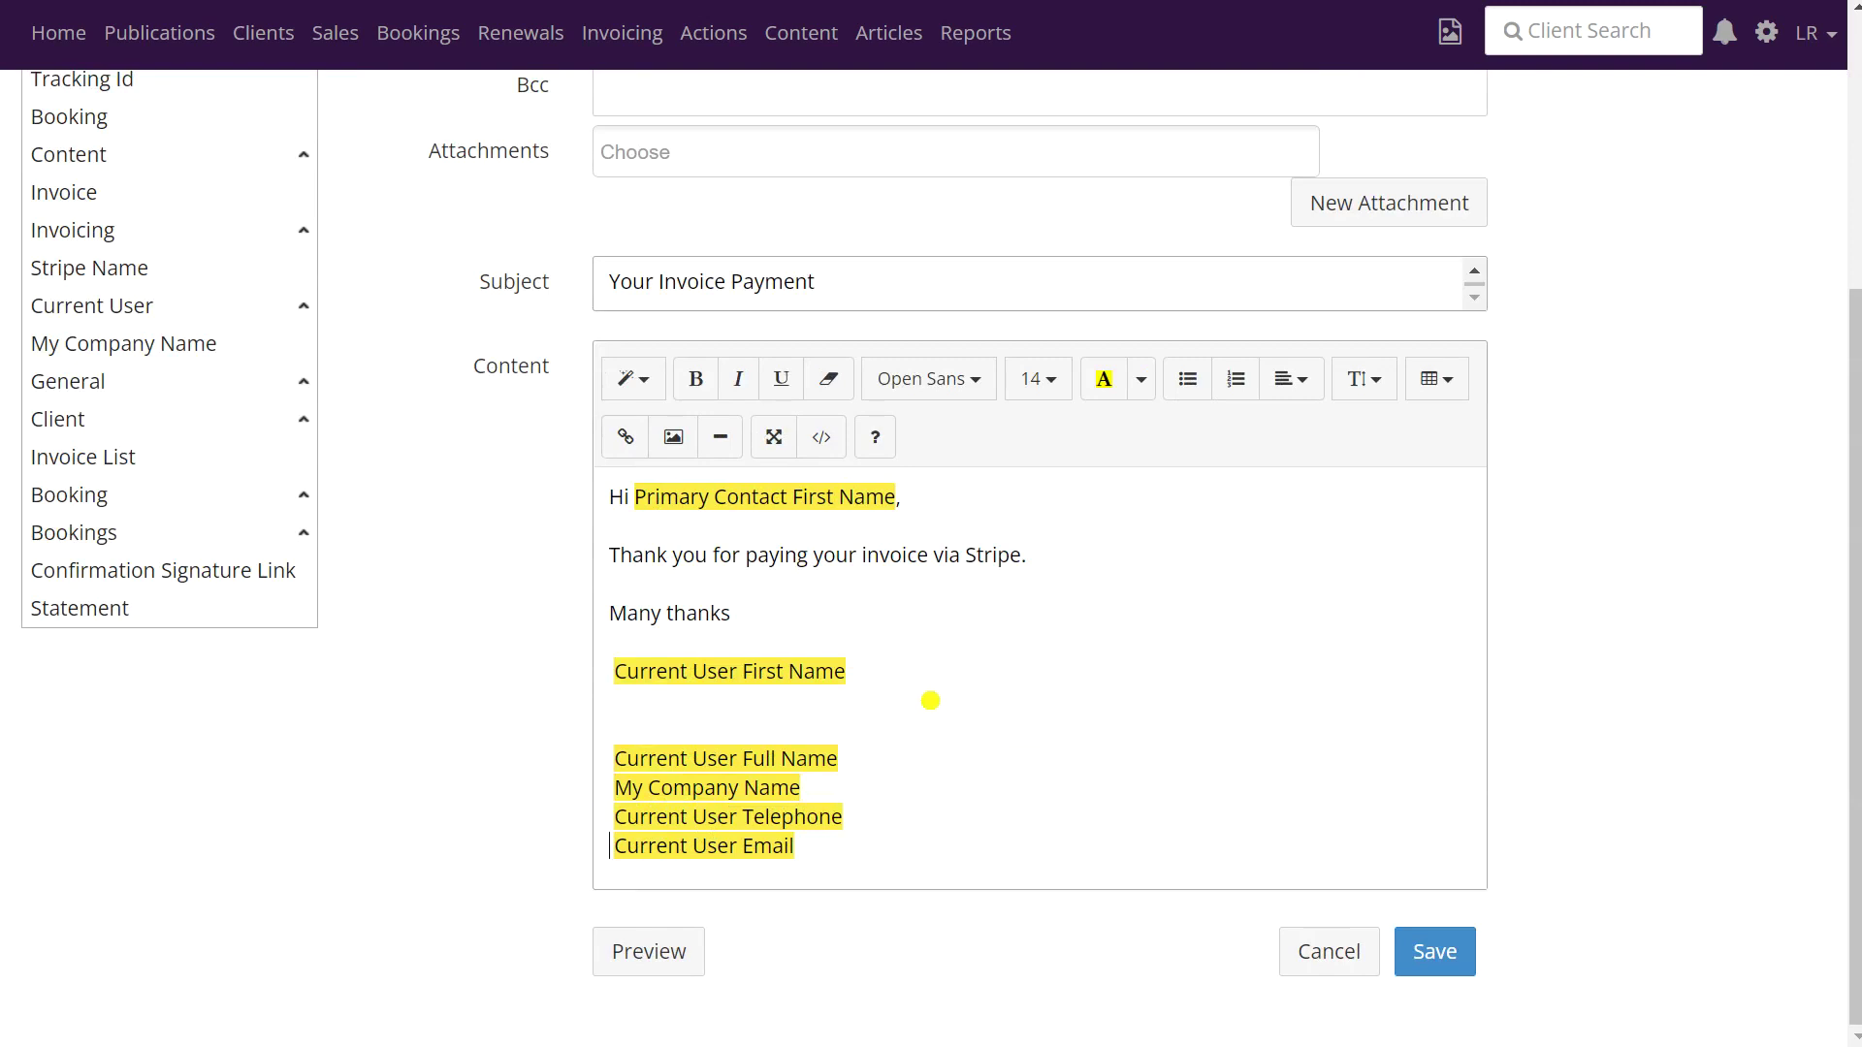
left_click(1448, 957)
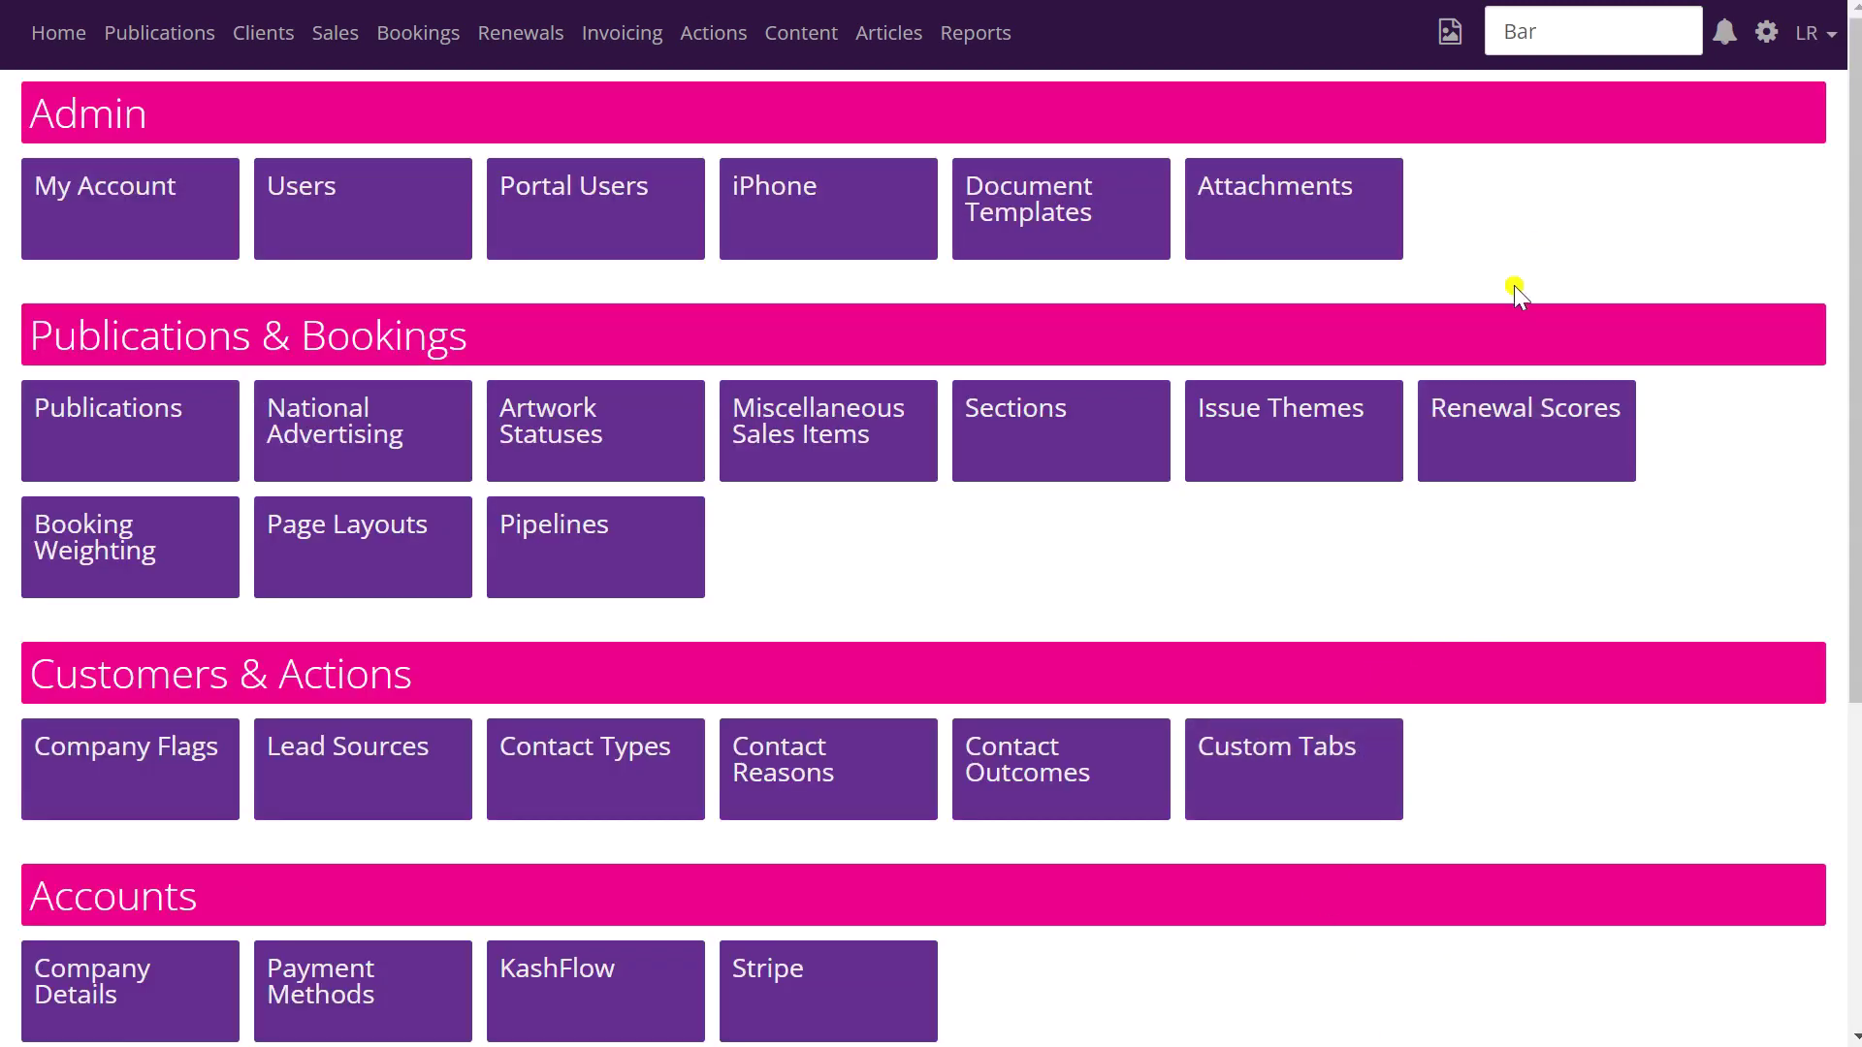
- Search for the client 'The Bar' and open its client overview
left_click(1560, 28)
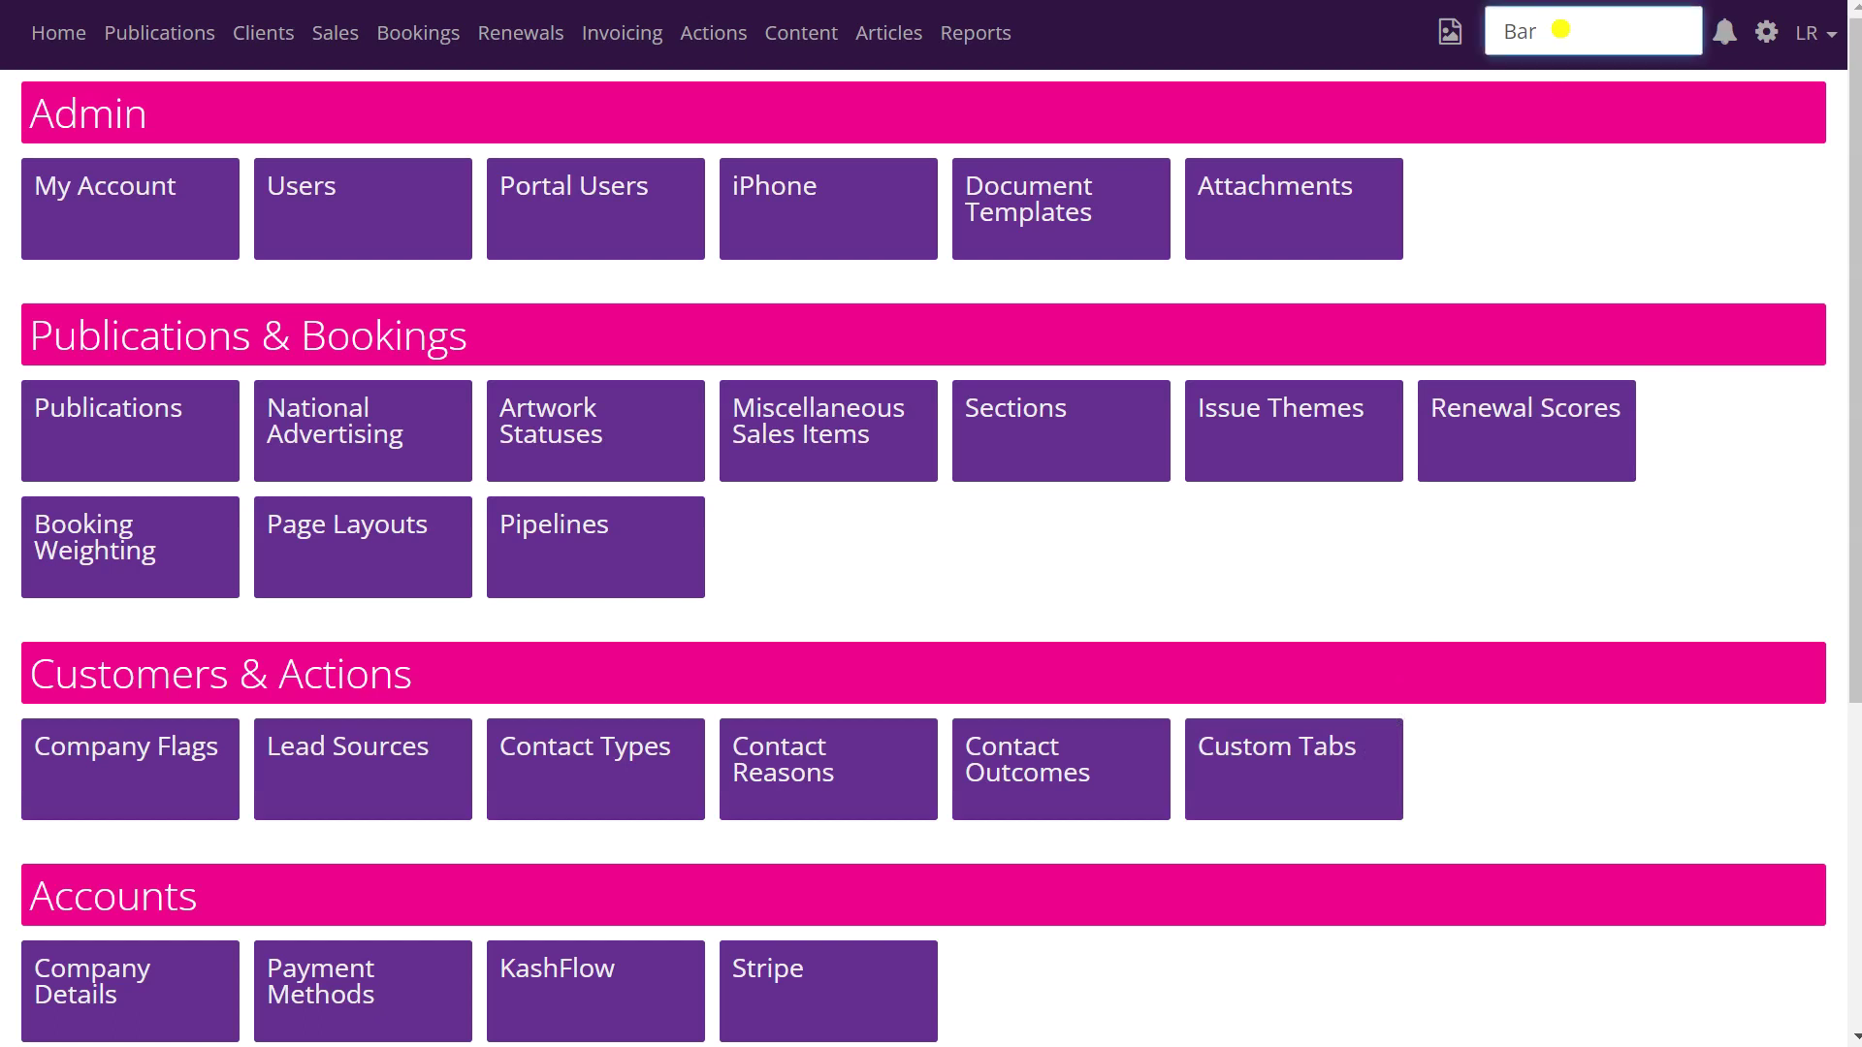
key("BackSpace")
key("BackSpace")
type("The Bar")
left_click(1571, 76)
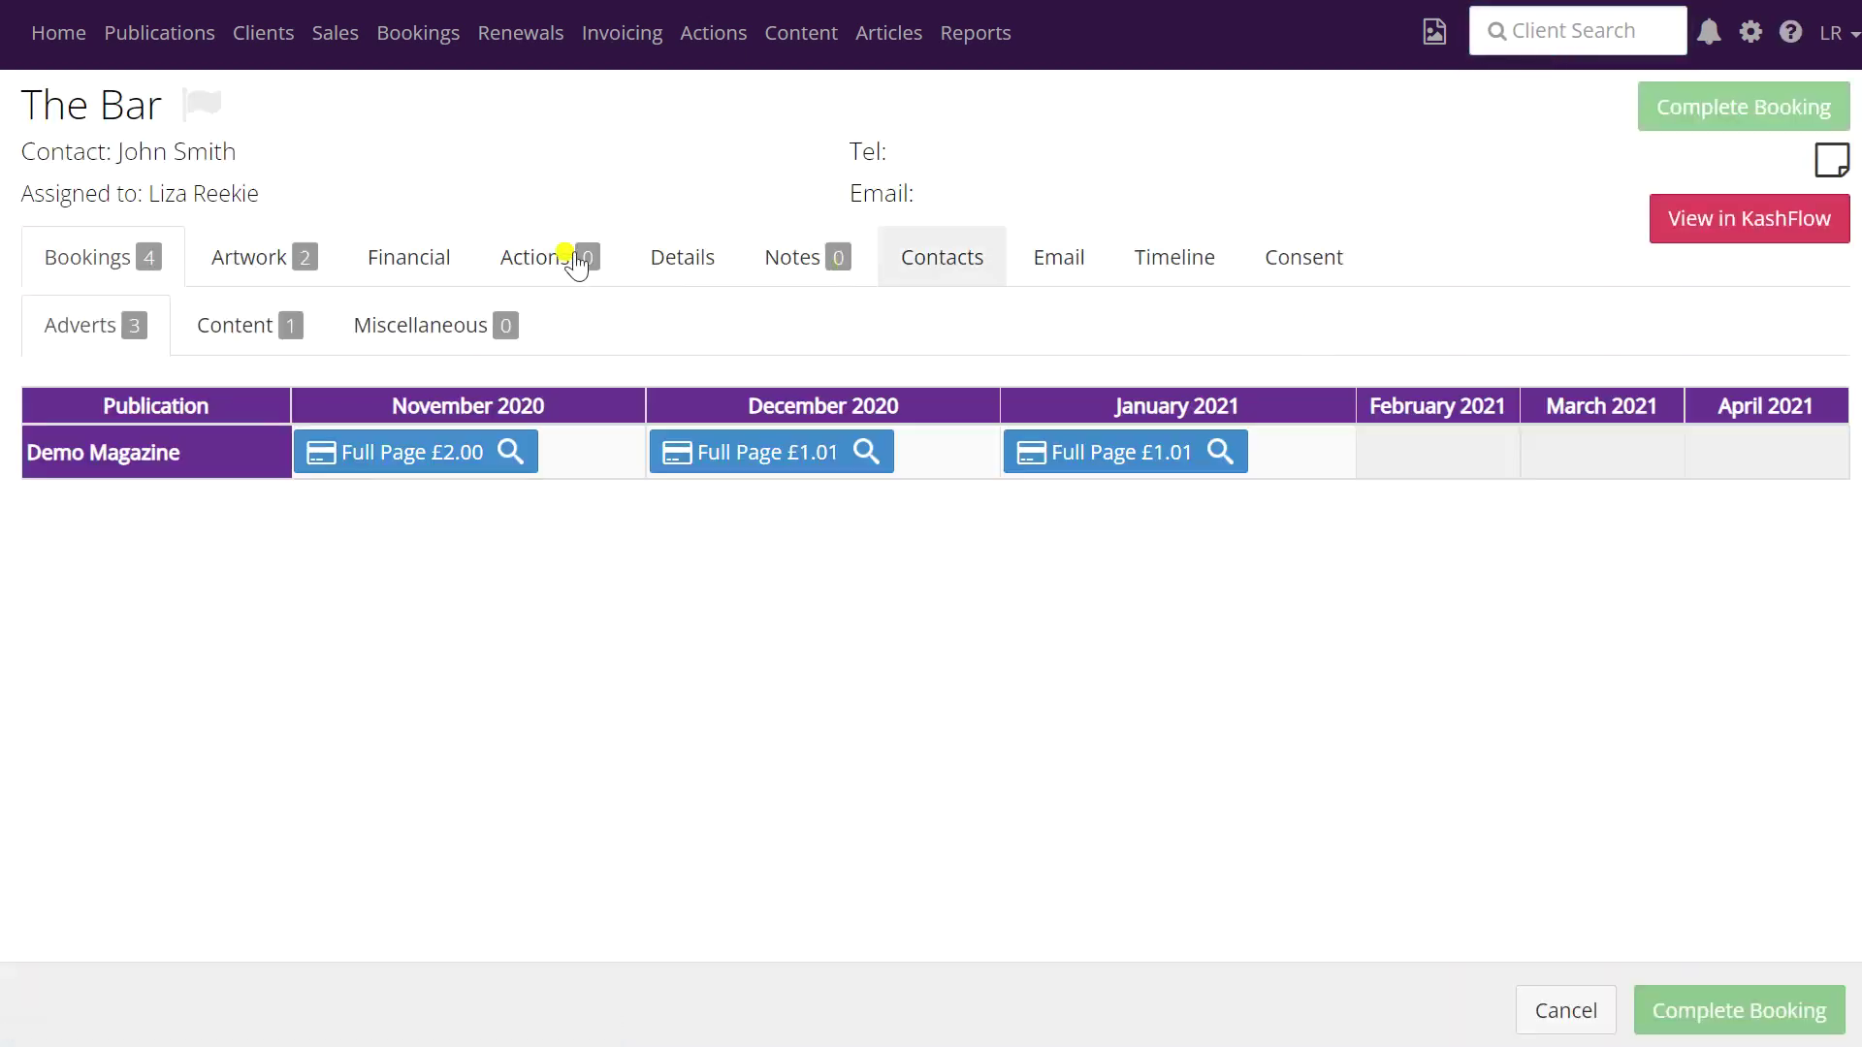
- Expand invoice 0000004 under The Bar's invoices and open its email preview
left_click(408, 277)
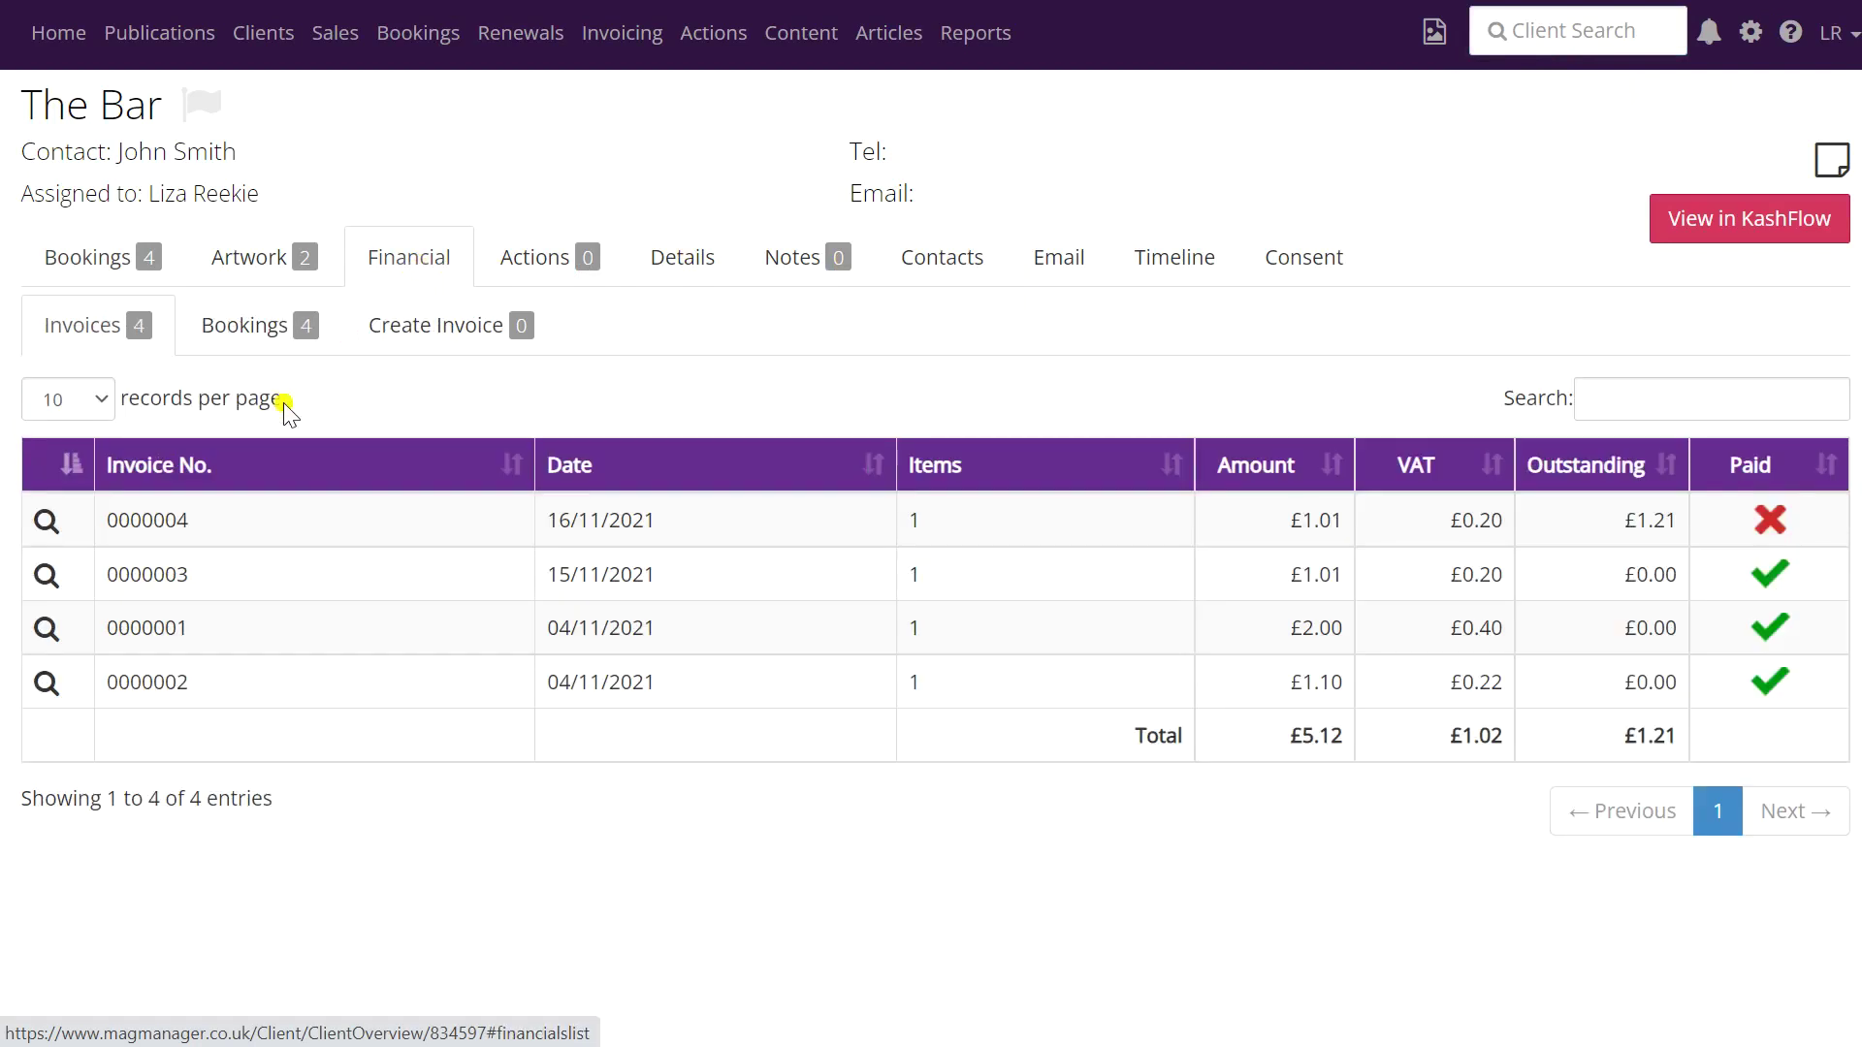
left_click(47, 519)
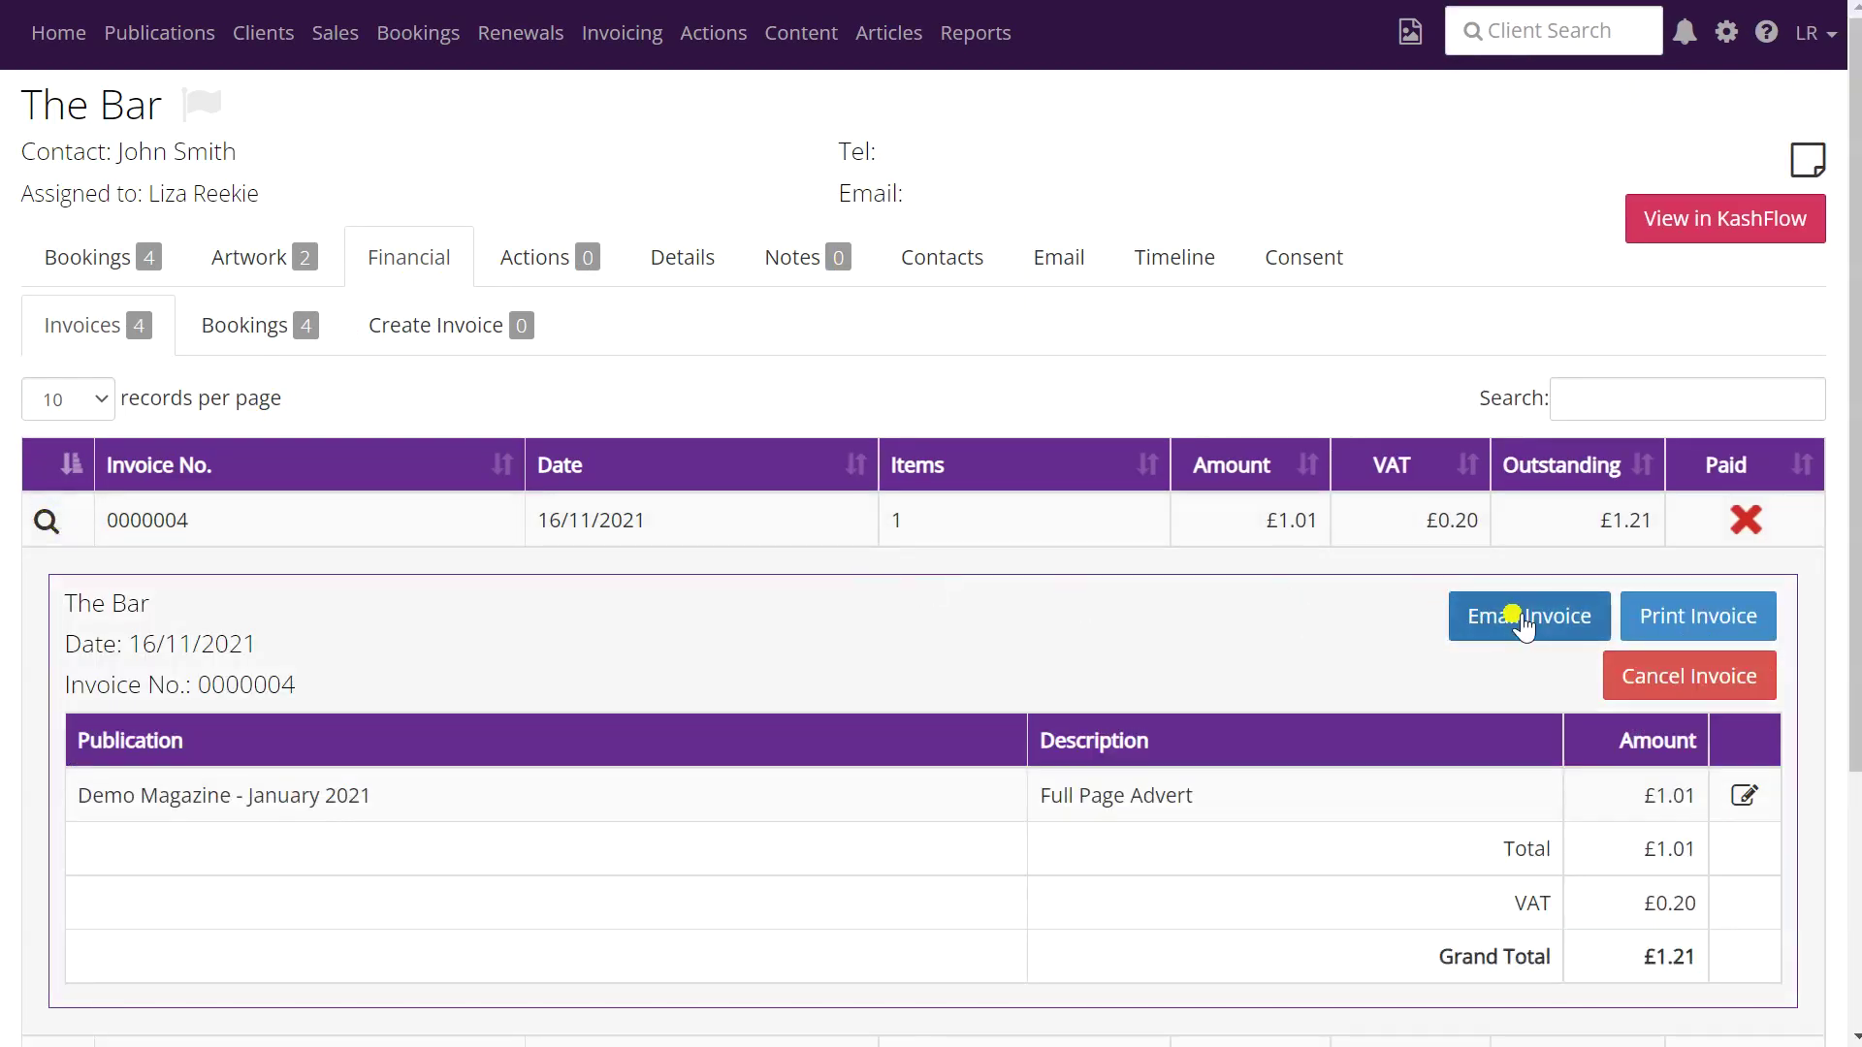
left_click(1518, 625)
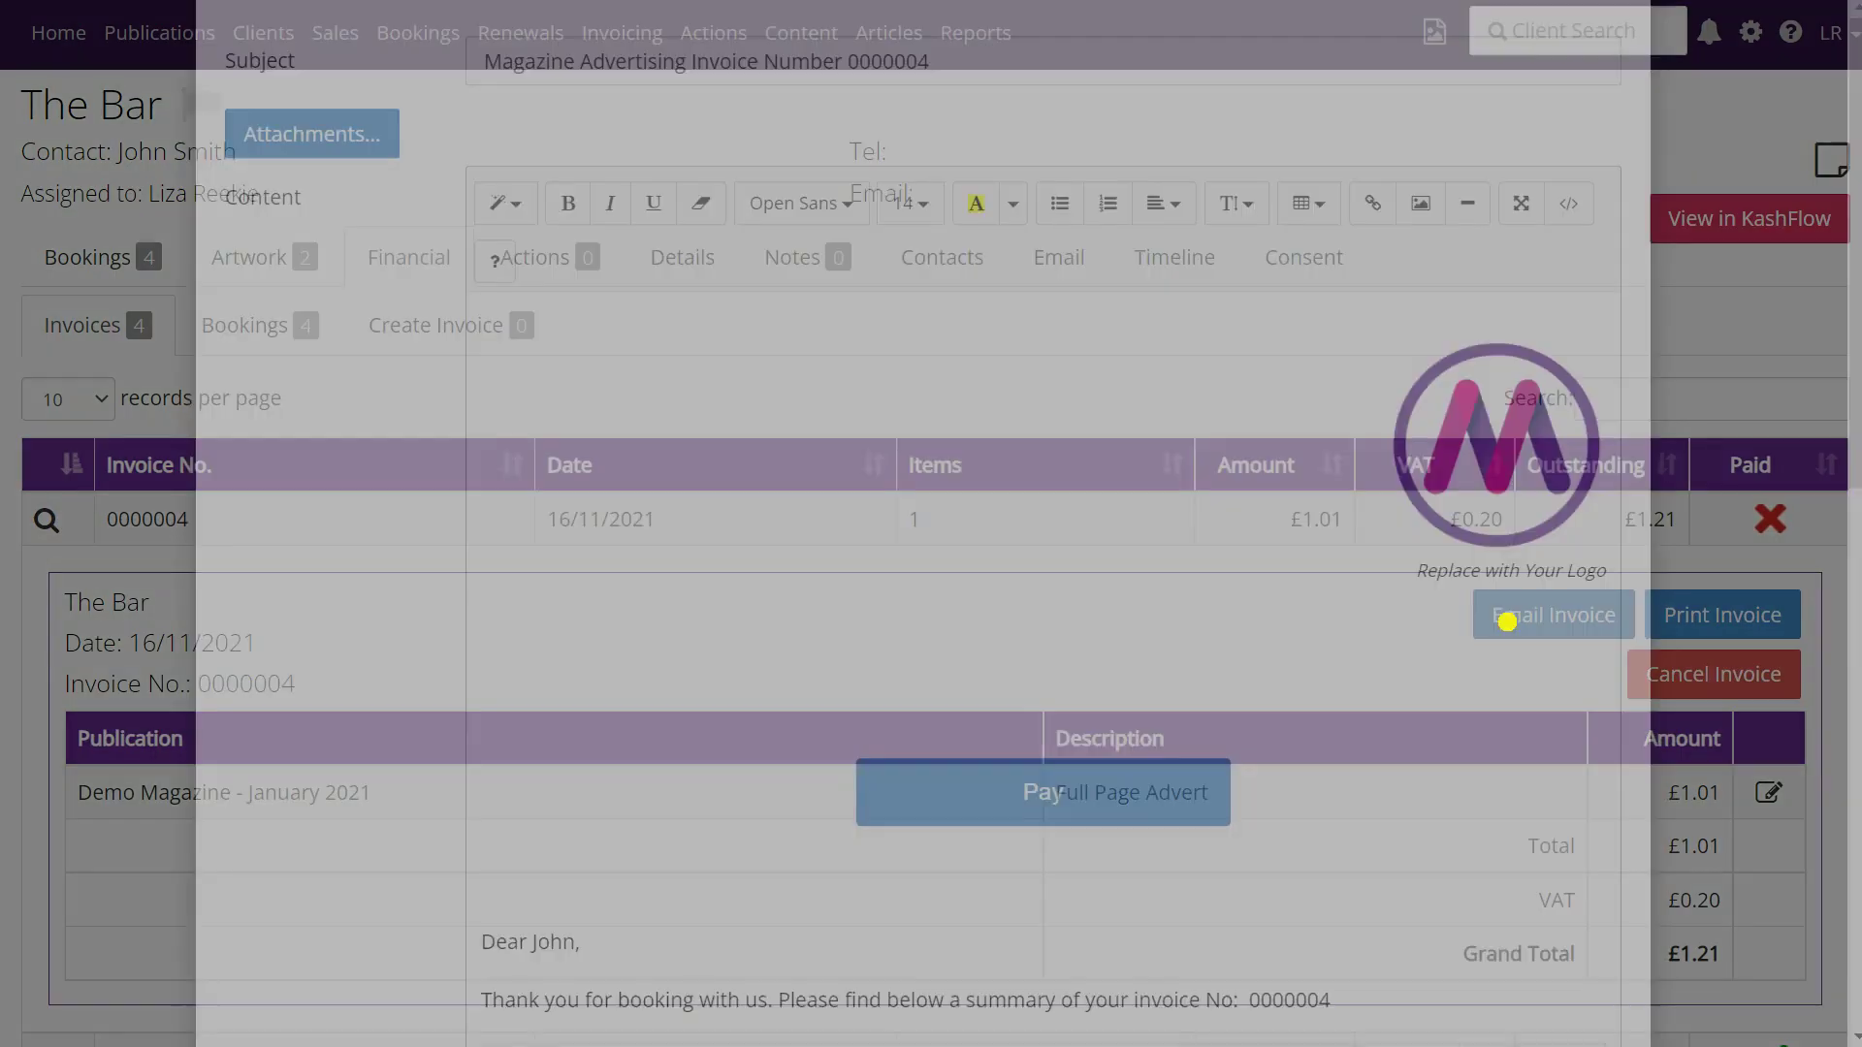
- Email invoice 0000004 to your own address, with 'TEST' prefixed to the subject
left_click(694, 159)
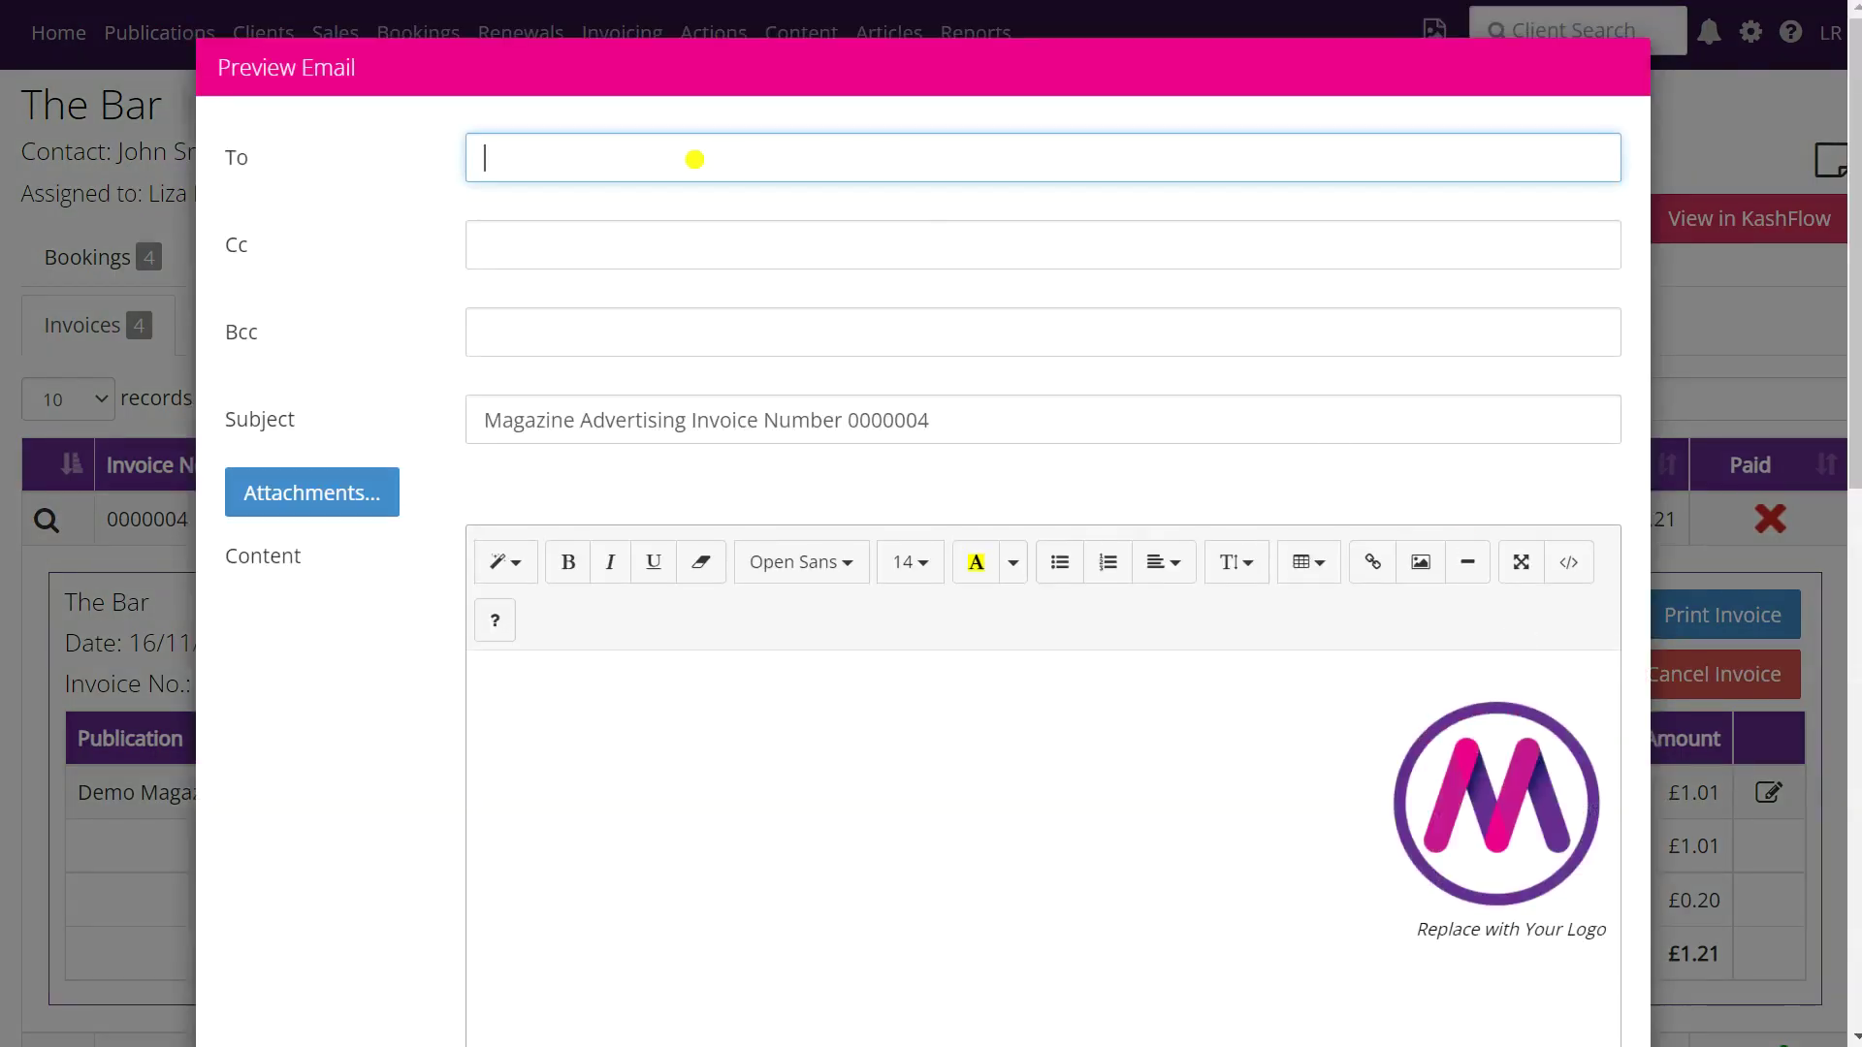
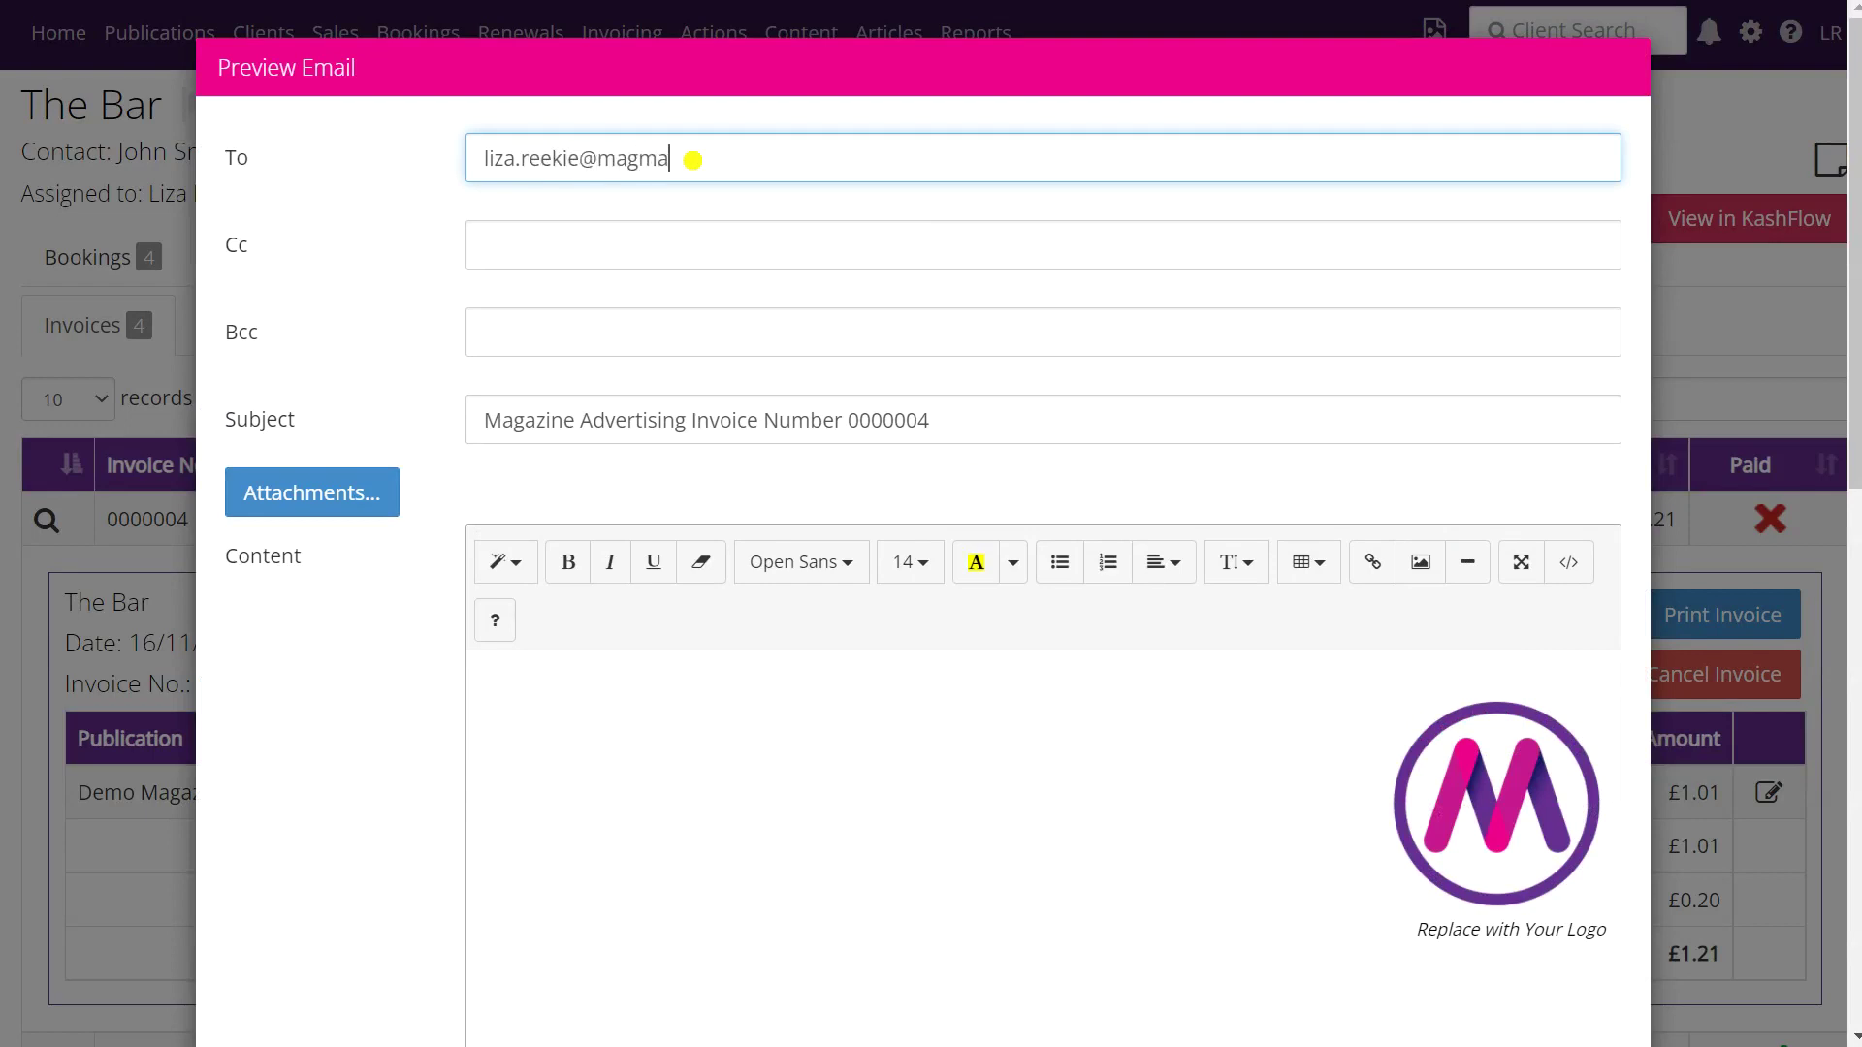
left_click(488, 422)
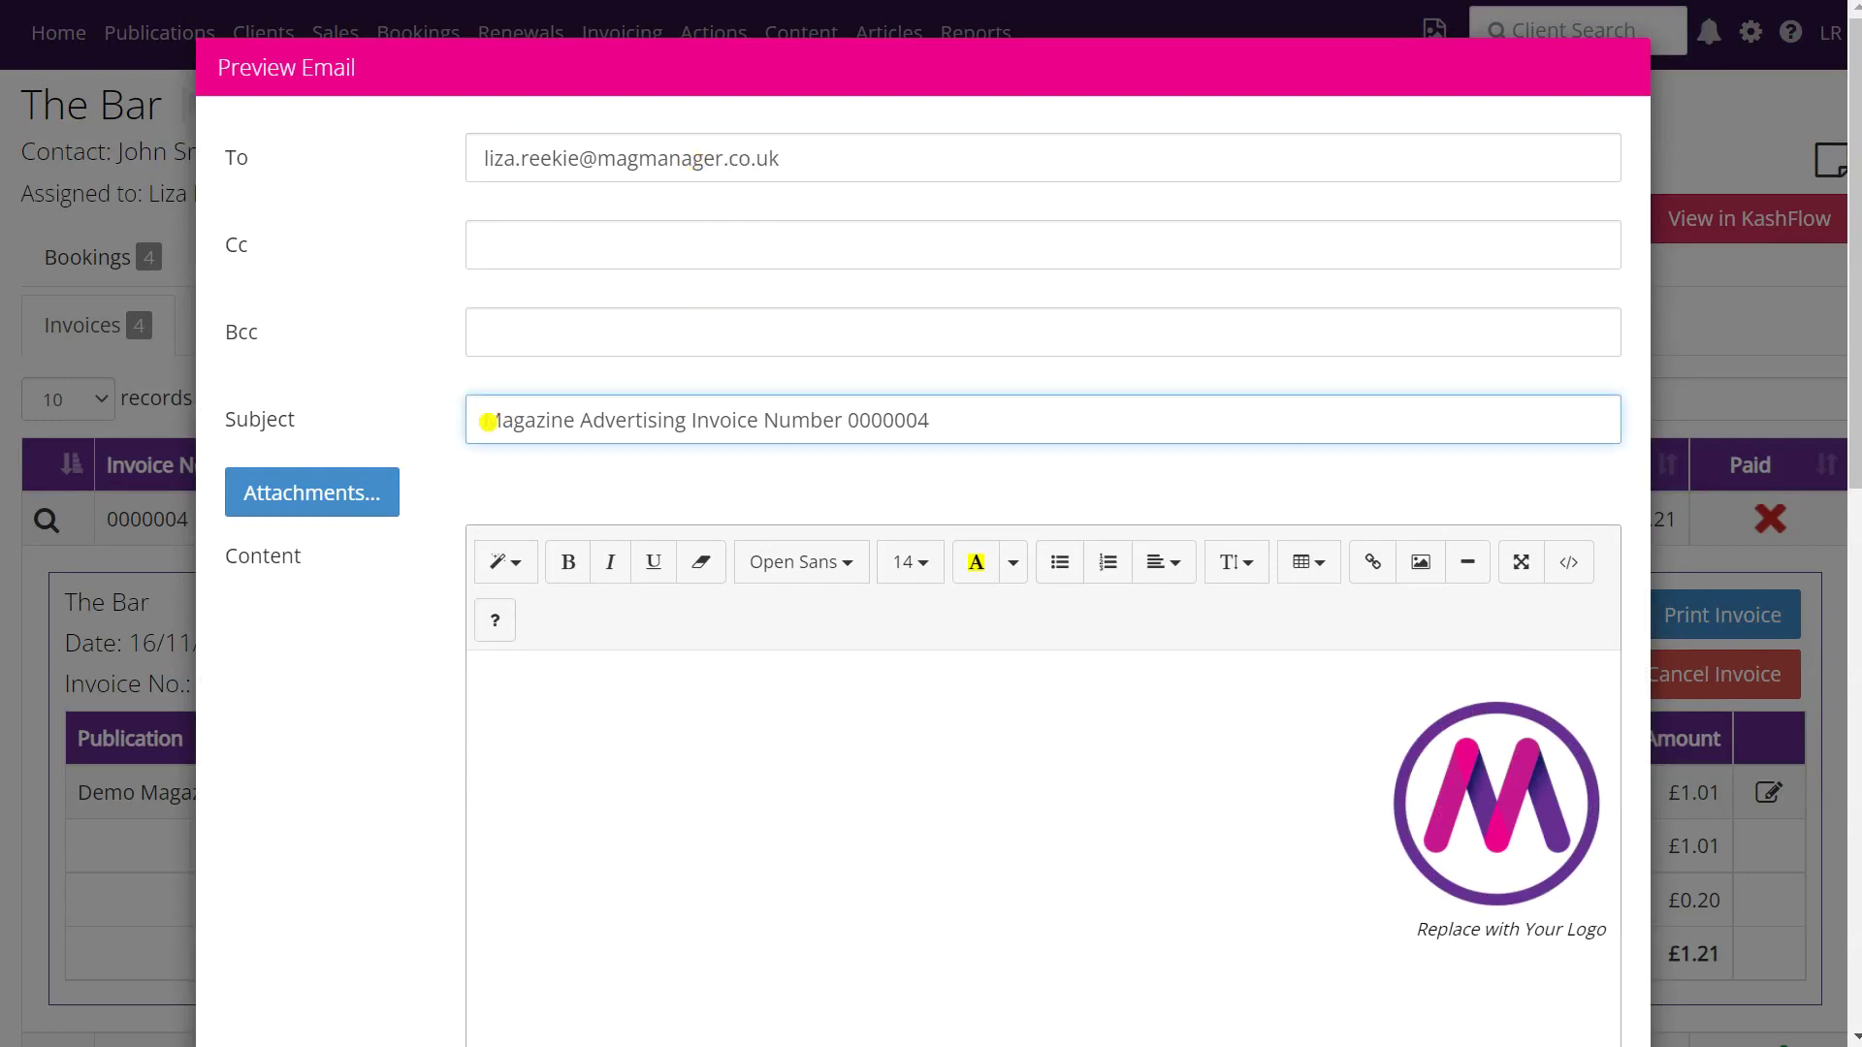
type("EST")
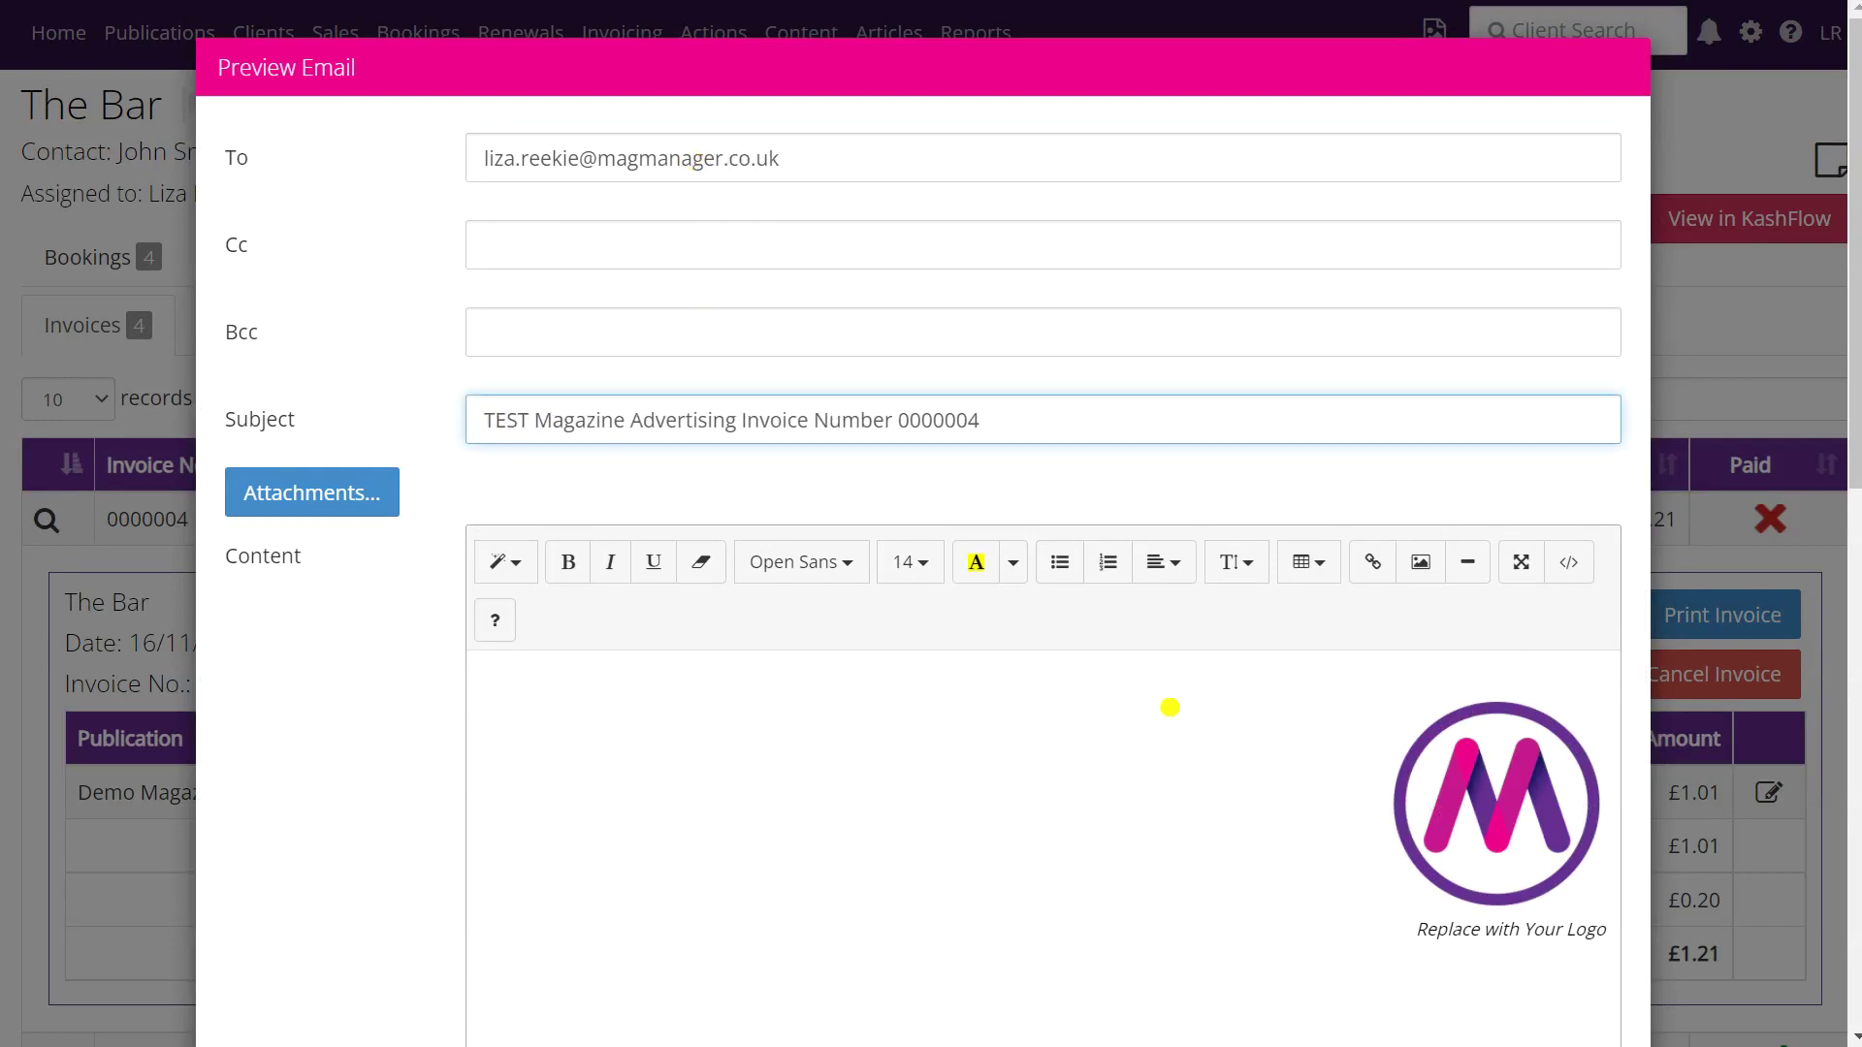
scroll(1173, 702, "down", 5)
scroll(1183, 706, "down", 8)
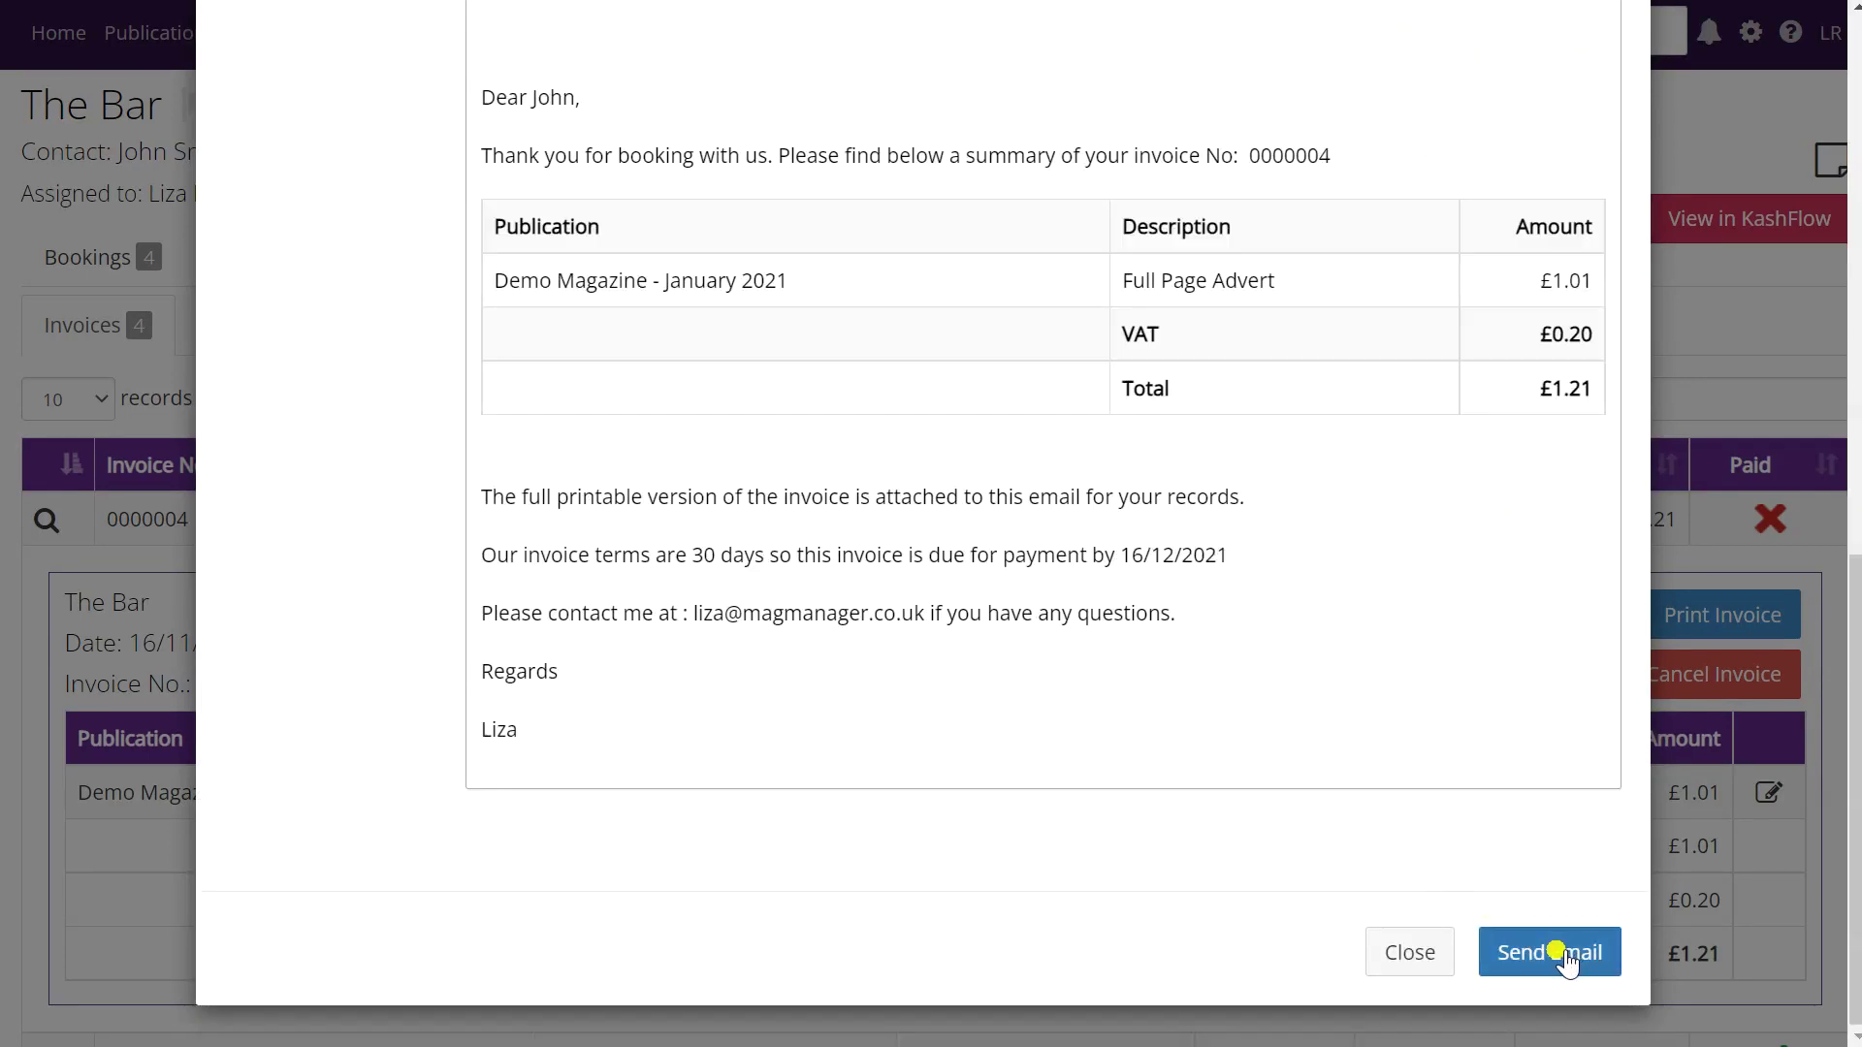
left_click(1558, 954)
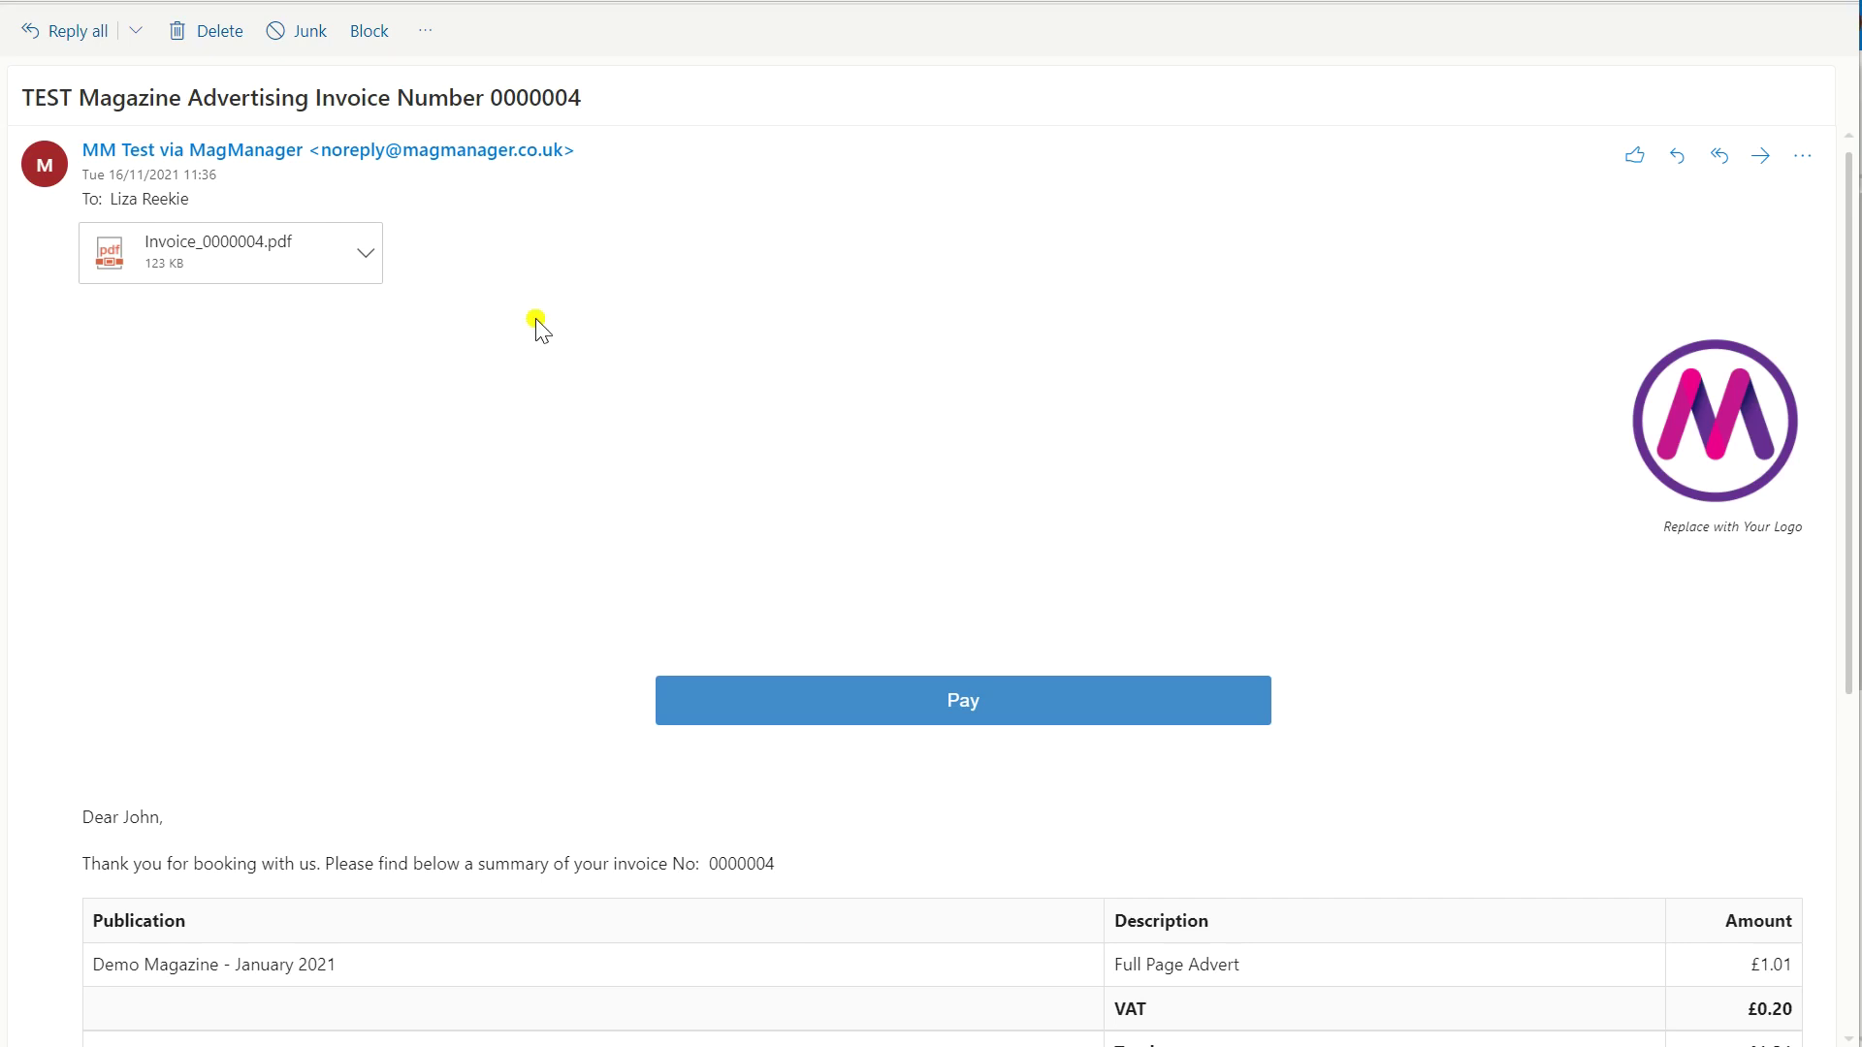
- Check the invoice PDF attachment's options, then follow the email's Pay link
left_click(367, 256)
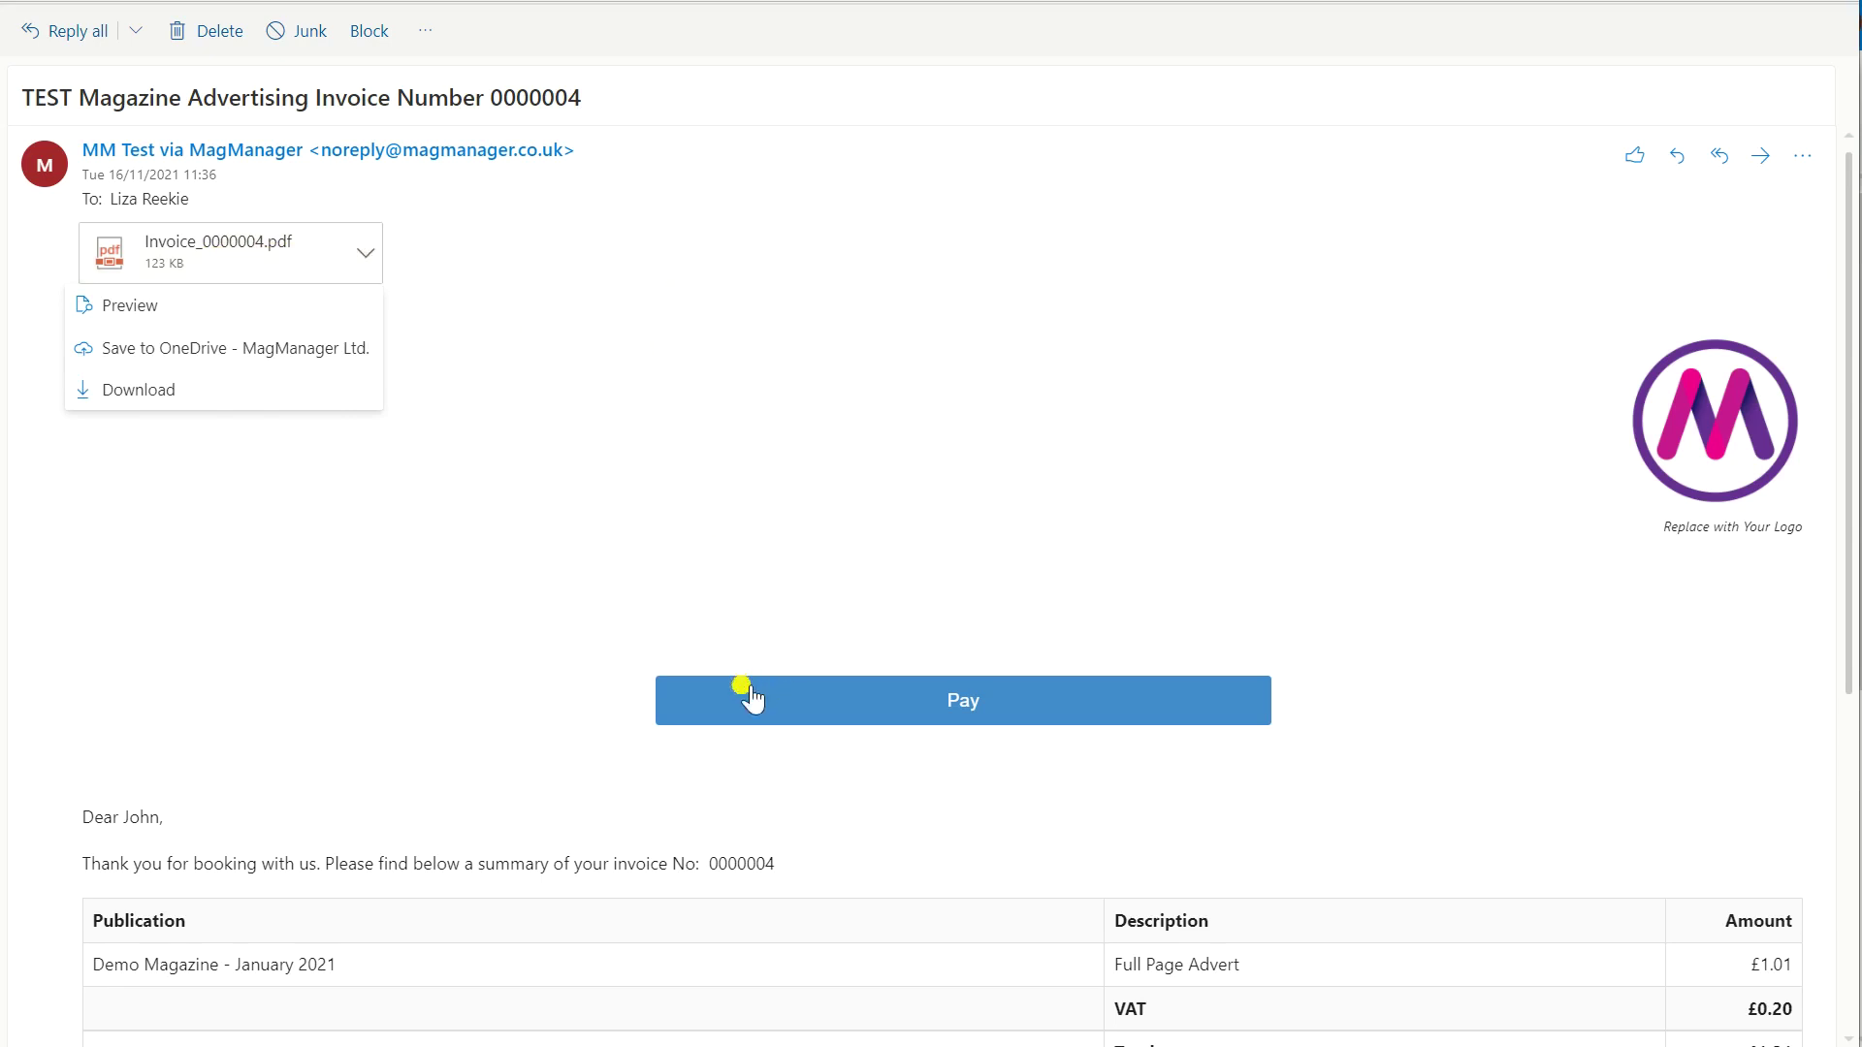
left_click(973, 700)
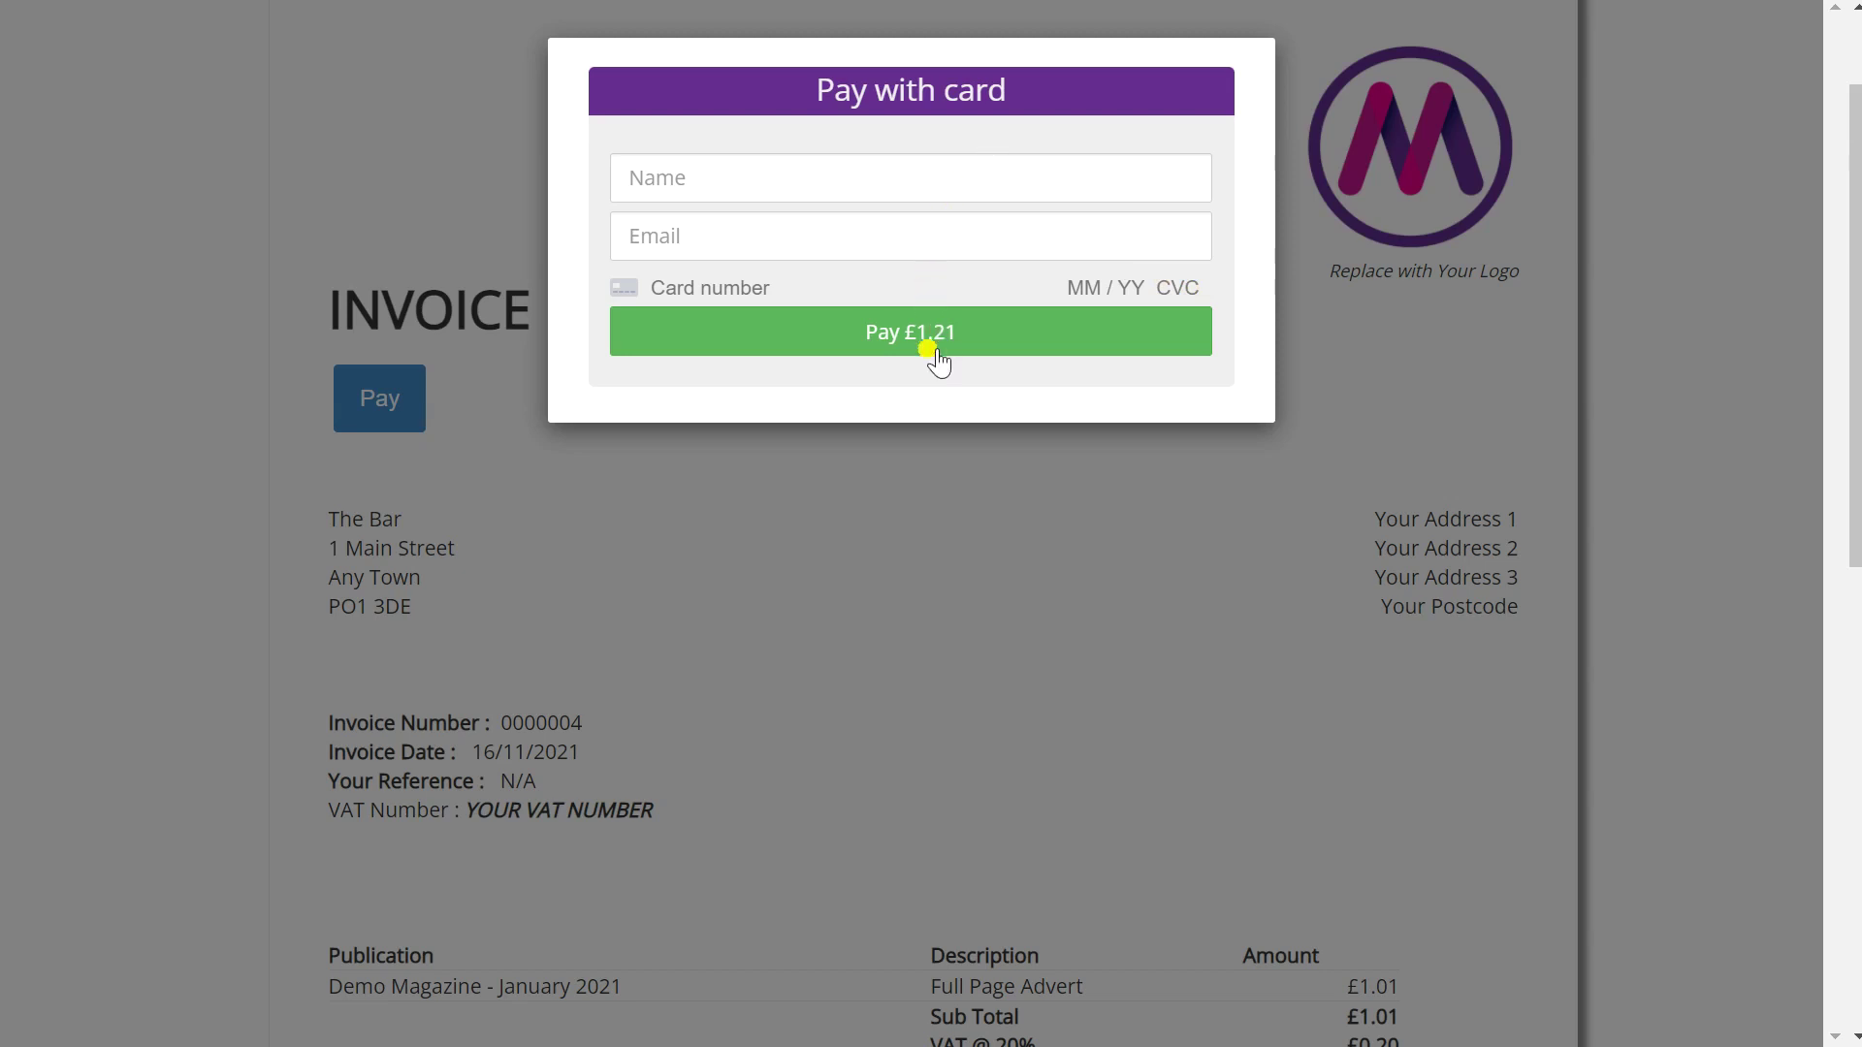
- Submit the £1.21 card payment for invoice 0000004
left_click(976, 358)
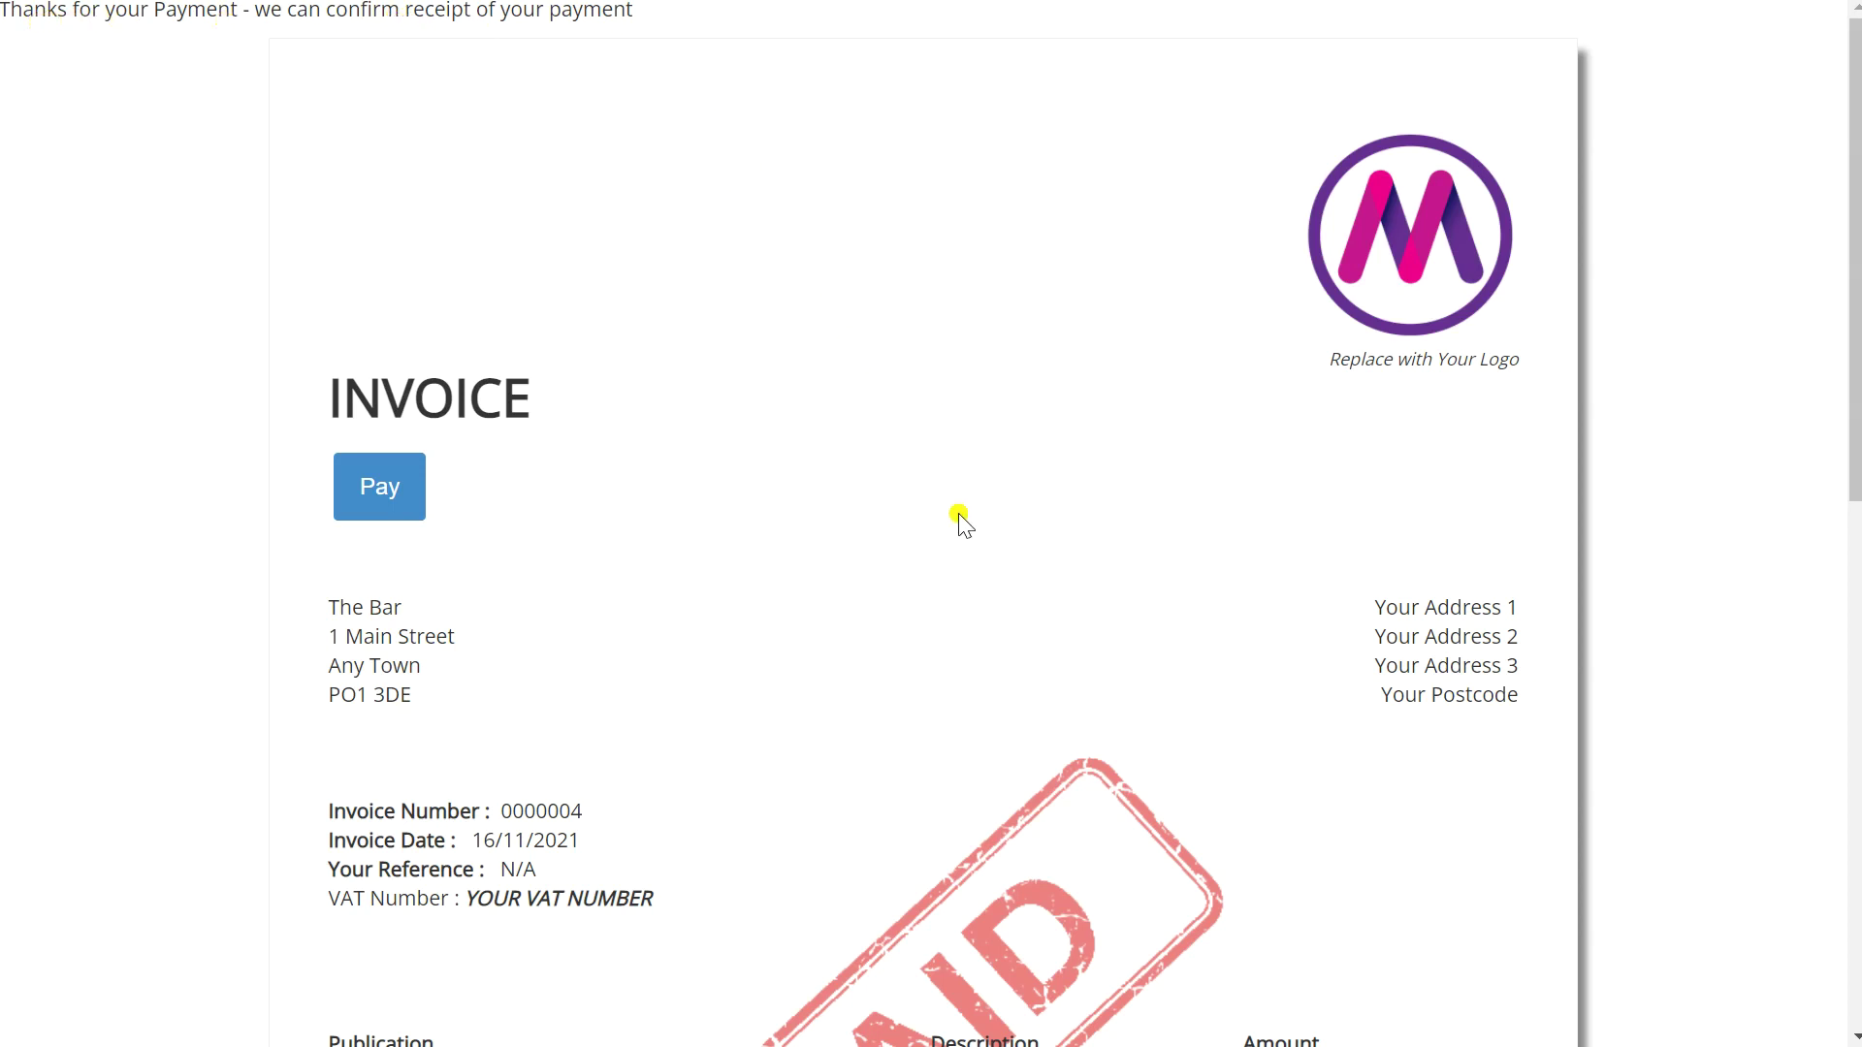
scroll(961, 520, "down", 2)
scroll(803, 815, "down", 2)
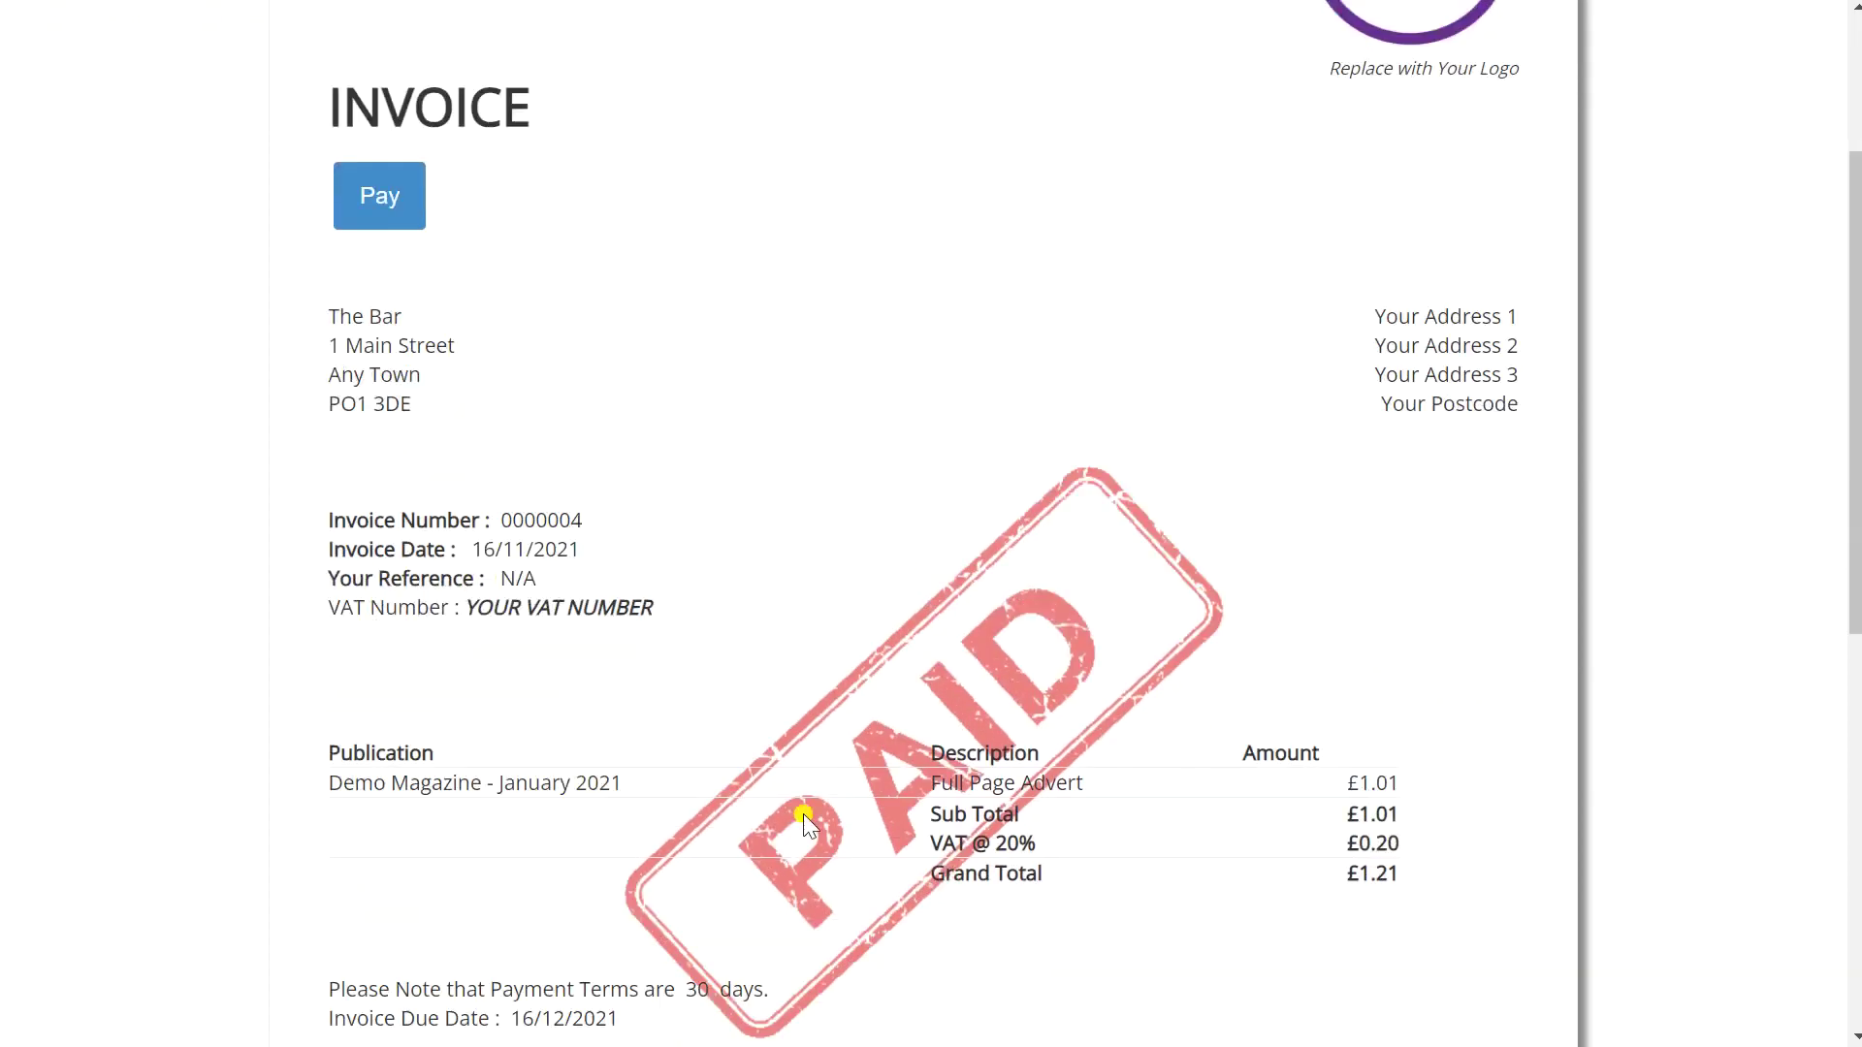